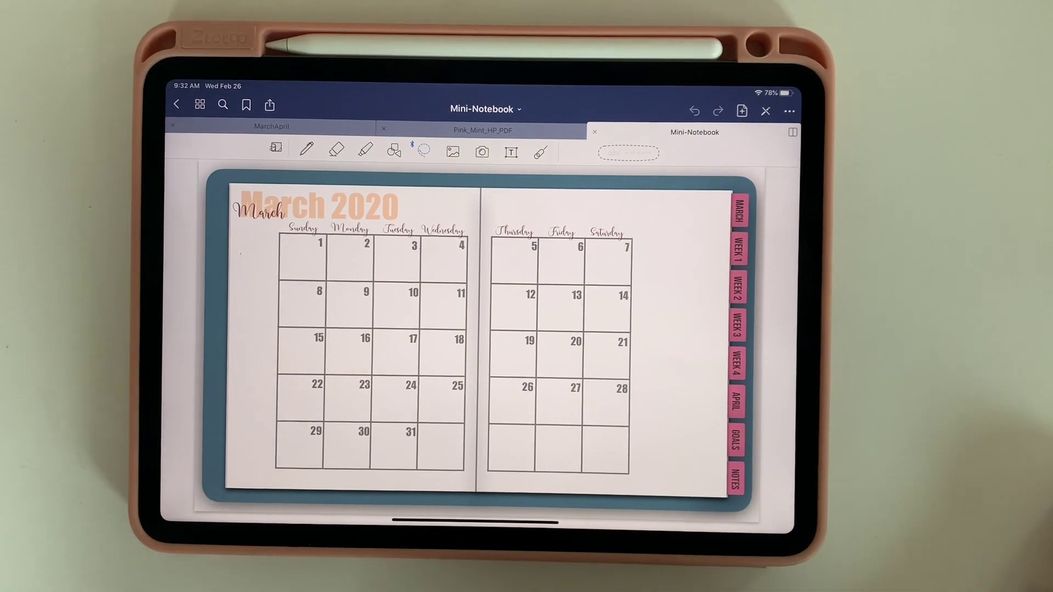
# Page forward through the planner past the April 2020 calendar to the Goals and Notes pages
pyautogui.moveTo(694, 449); pyautogui.dragTo(447, 428)
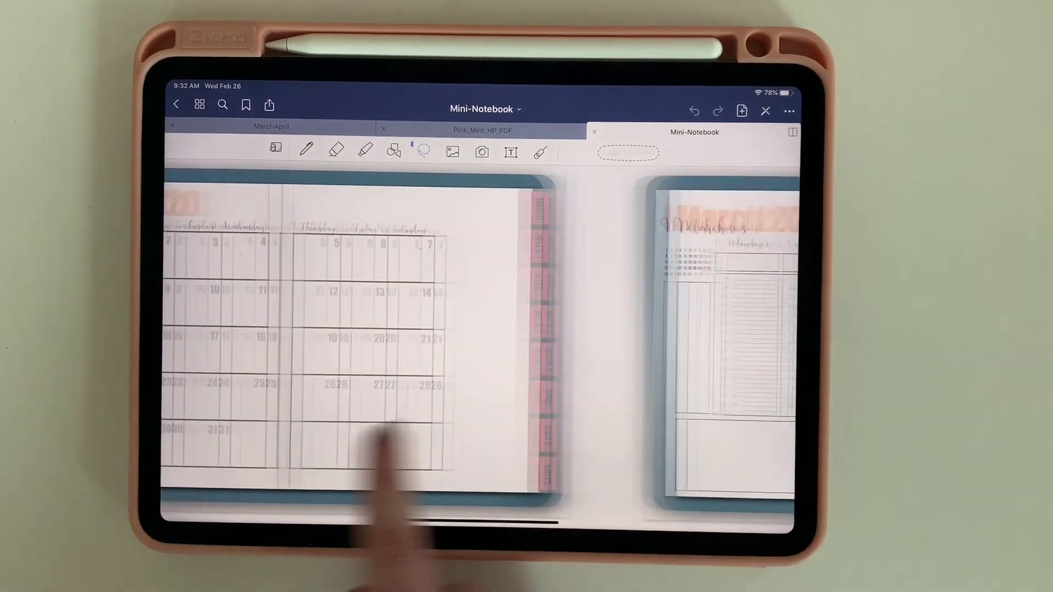
pyautogui.moveTo(705, 477); pyautogui.dragTo(345, 456)
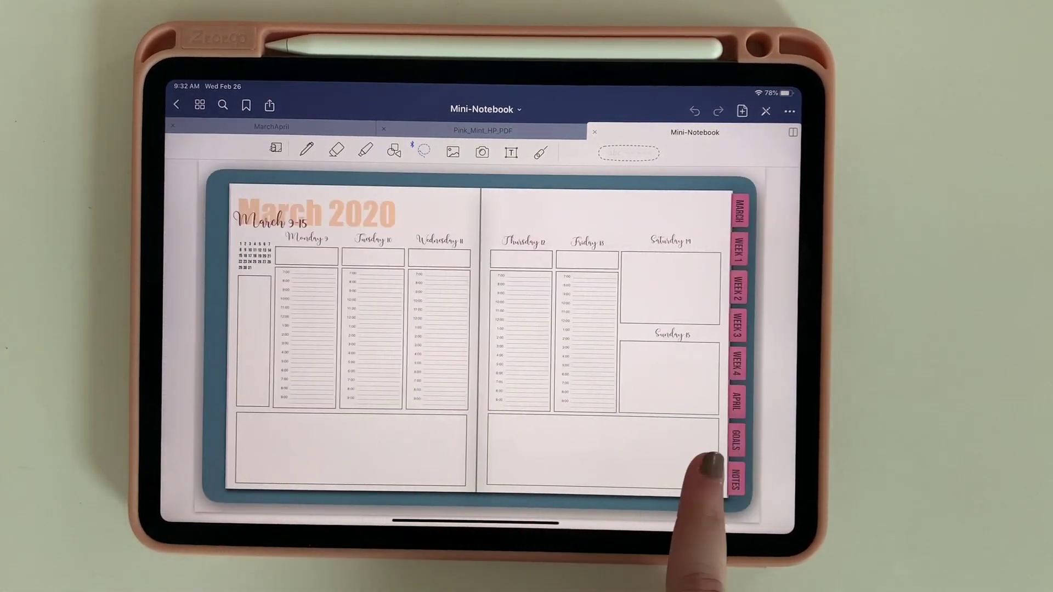
pyautogui.moveTo(554, 433); pyautogui.dragTo(223, 482)
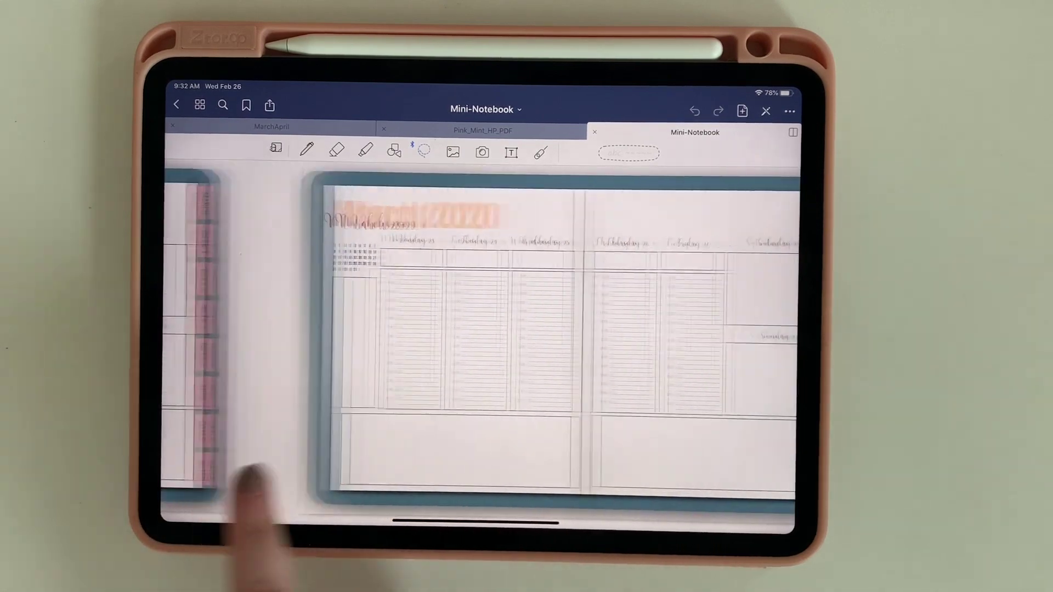
pyautogui.moveTo(611, 435); pyautogui.dragTo(176, 530)
pyautogui.moveTo(617, 436); pyautogui.dragTo(153, 576)
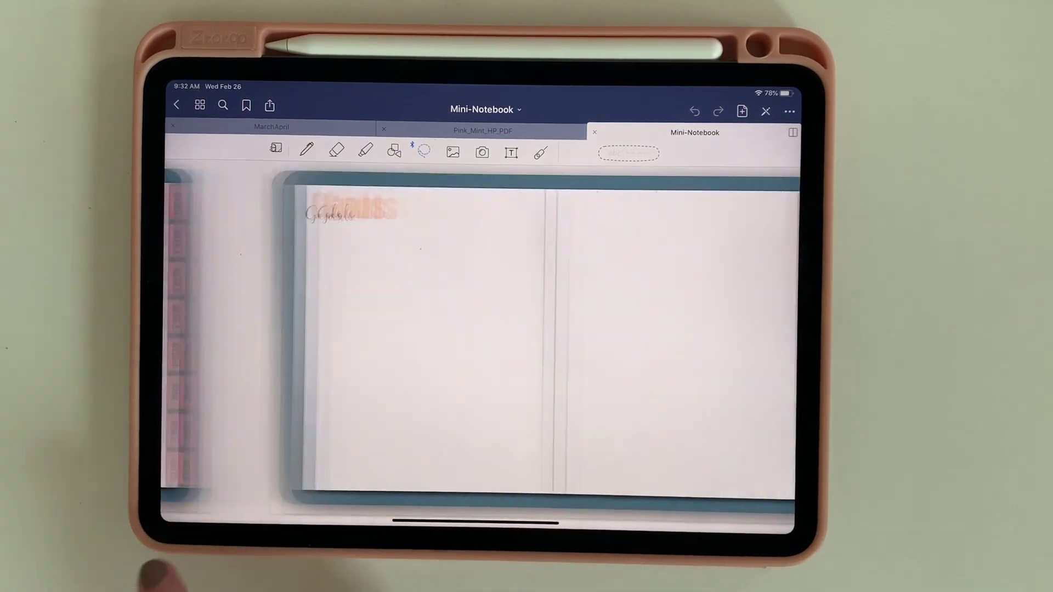
pyautogui.moveTo(576, 438); pyautogui.dragTo(224, 529)
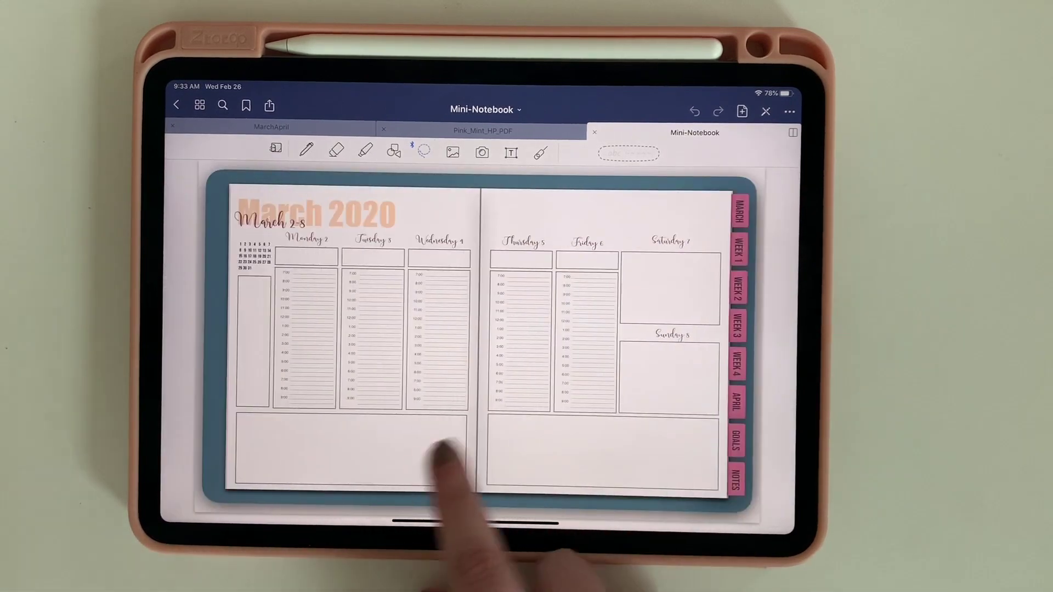
# Return to the March 2020 calendar and use the side tabs to jump to Week 3, then Goals
pyautogui.moveTo(434, 472); pyautogui.dragTo(932, 494)
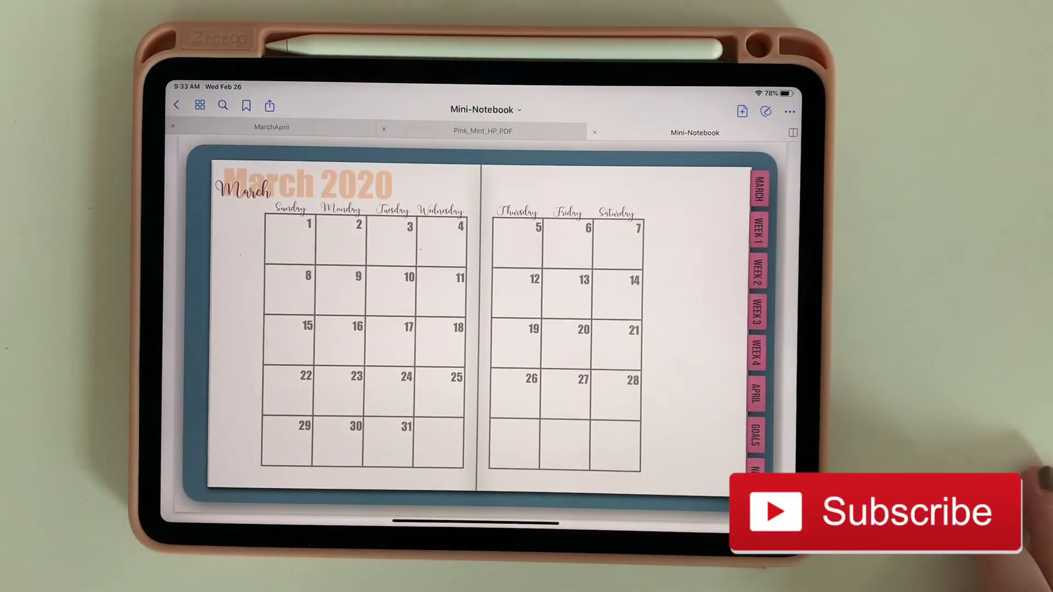
pyautogui.click(754, 311)
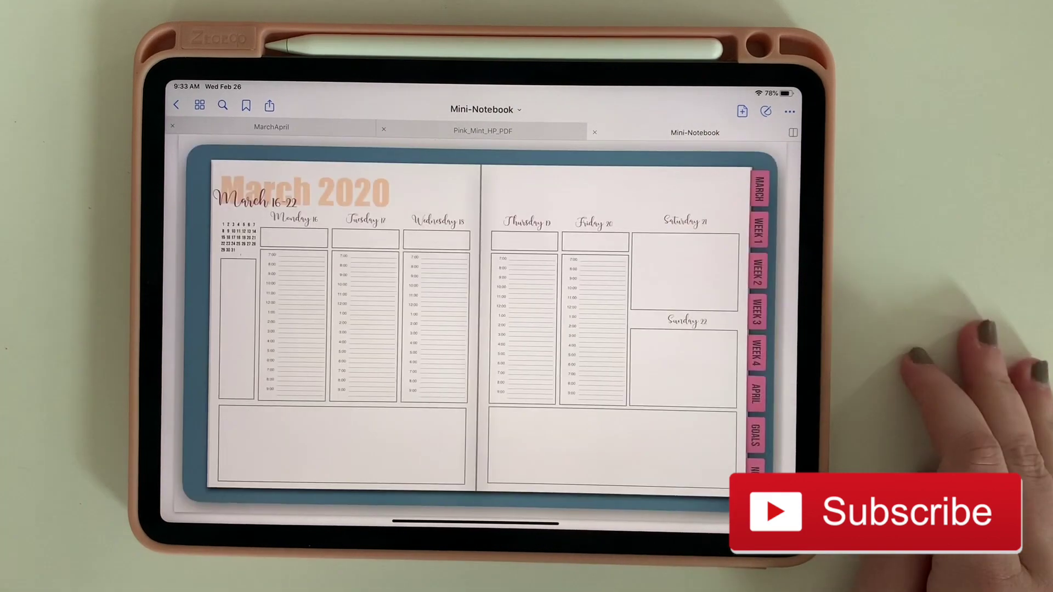
pyautogui.click(755, 435)
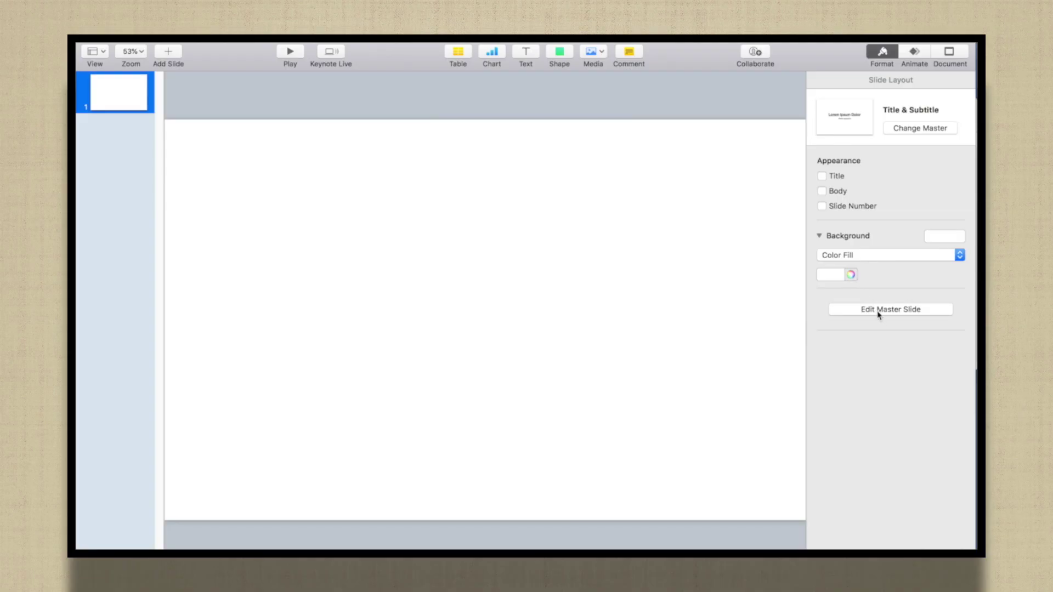
# On the master slide, stretch the blue background, draw the centre divider, and place pink tabs and a rotated label
pyautogui.click(879, 313)
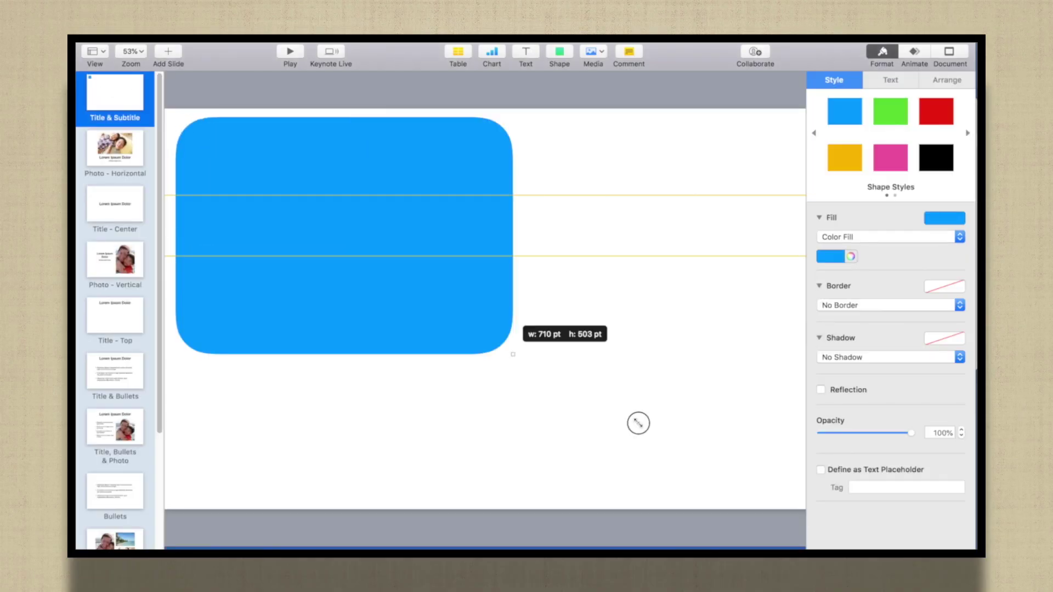
pyautogui.moveTo(634, 422); pyautogui.dragTo(795, 489)
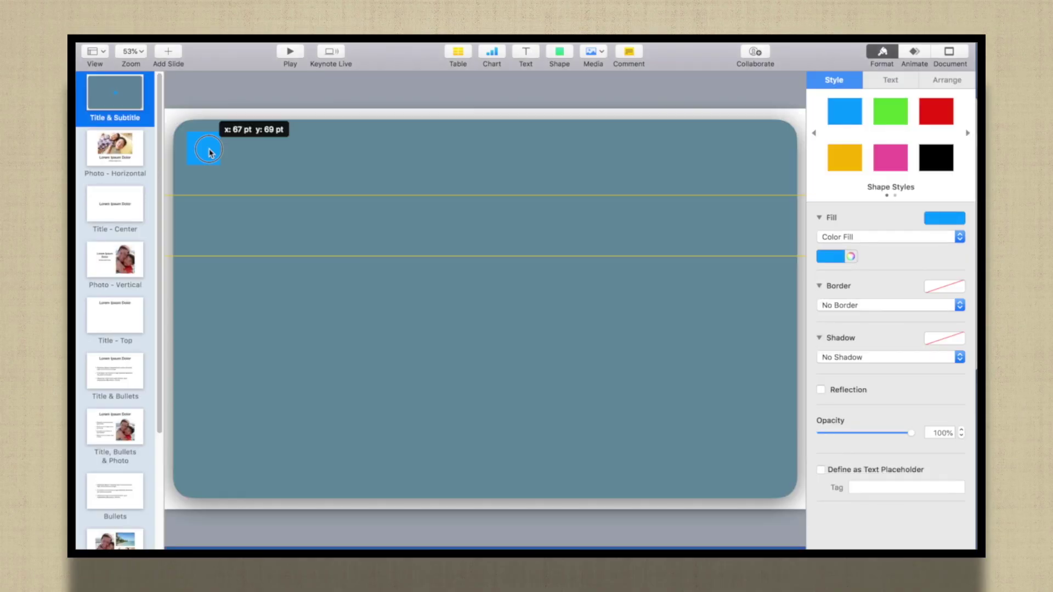
pyautogui.moveTo(208, 153); pyautogui.dragTo(776, 470)
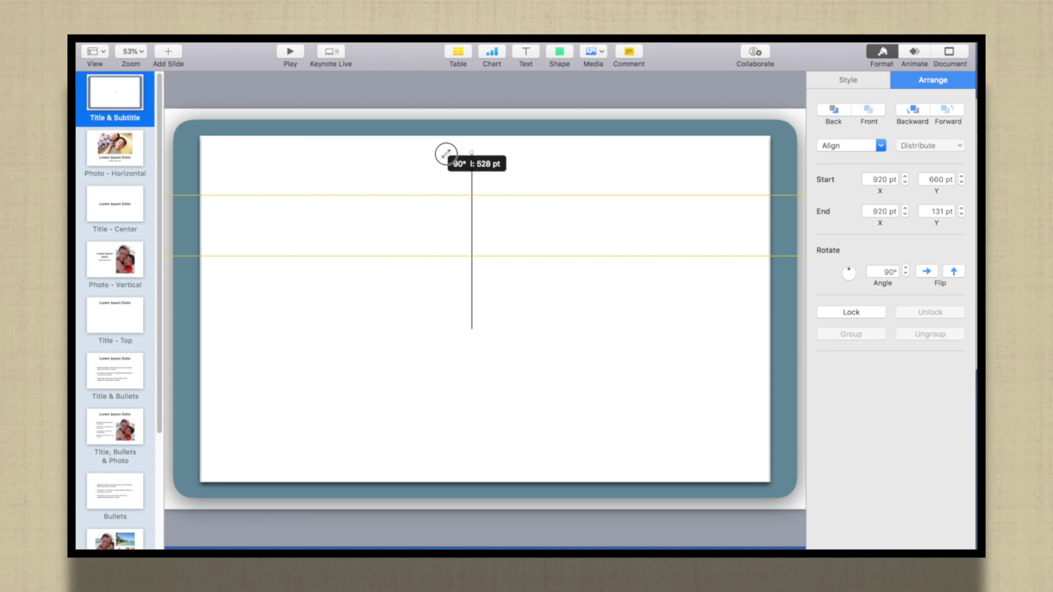
pyautogui.moveTo(447, 156); pyautogui.dragTo(471, 135)
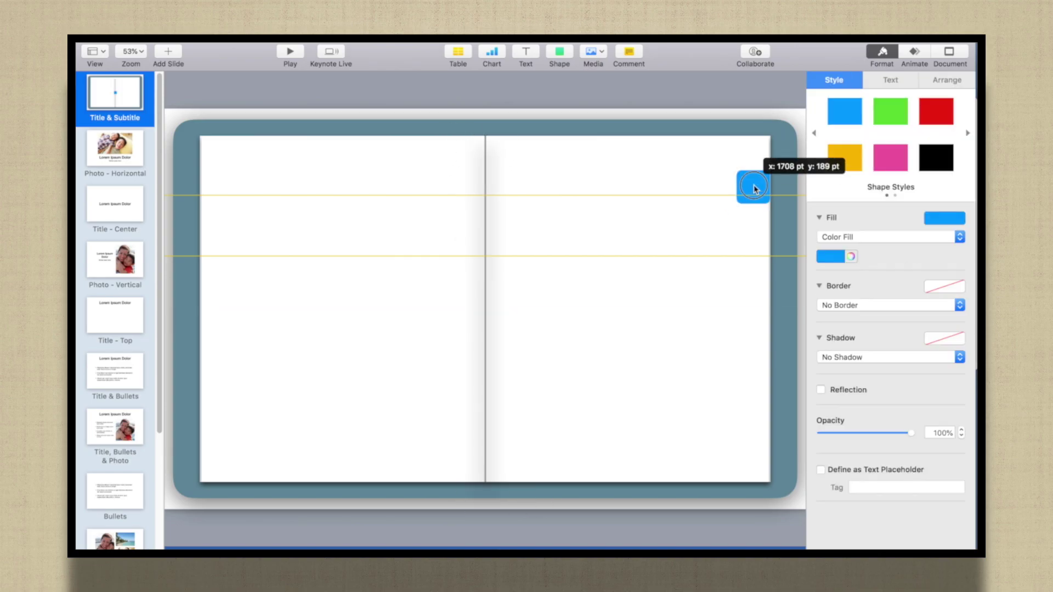
pyautogui.moveTo(753, 189); pyautogui.dragTo(743, 158)
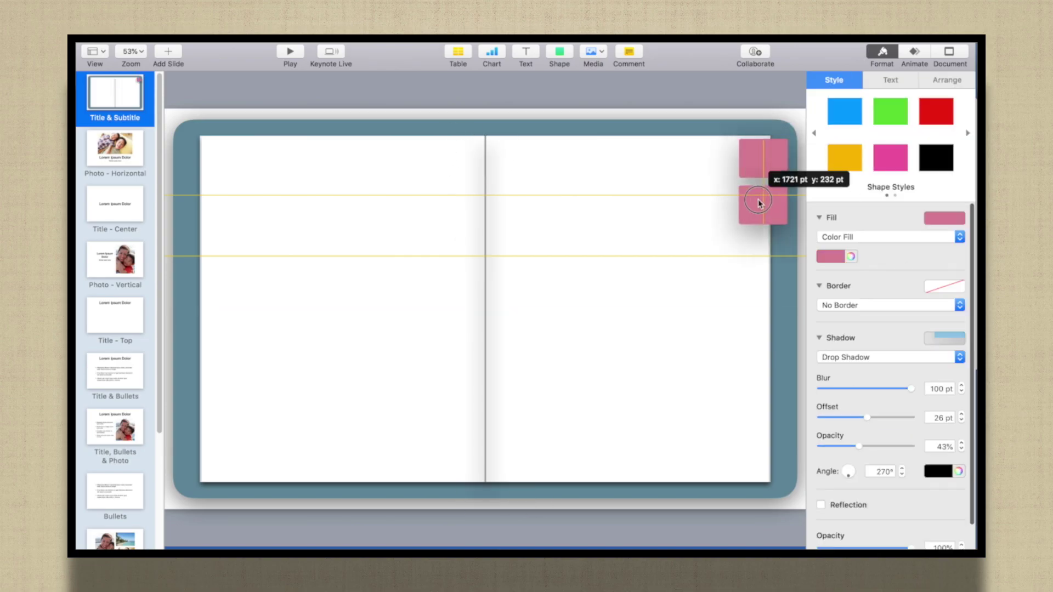
pyautogui.moveTo(759, 195); pyautogui.dragTo(766, 305)
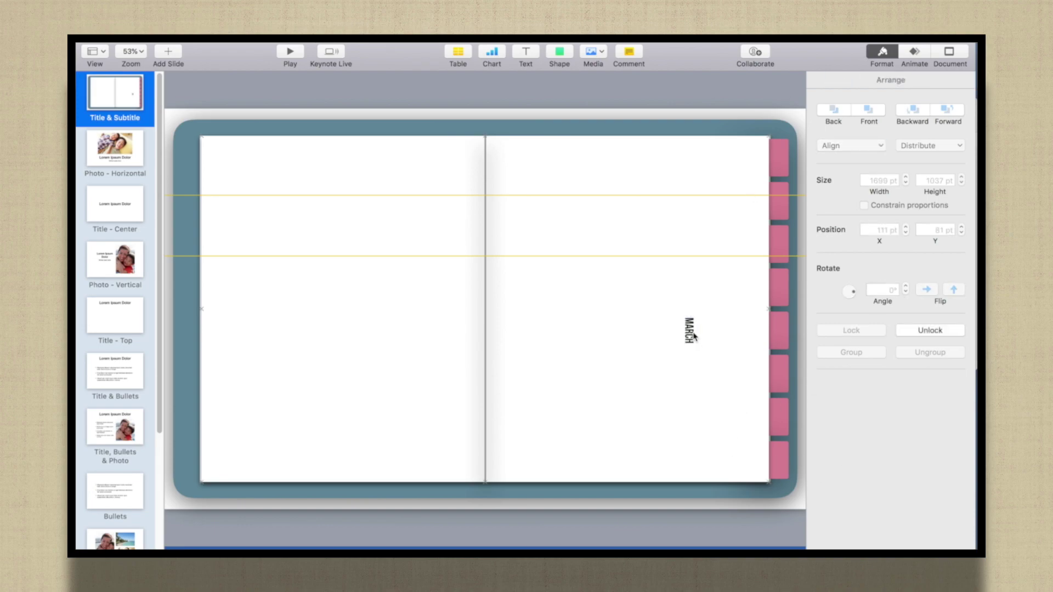
pyautogui.moveTo(688, 329); pyautogui.dragTo(781, 166)
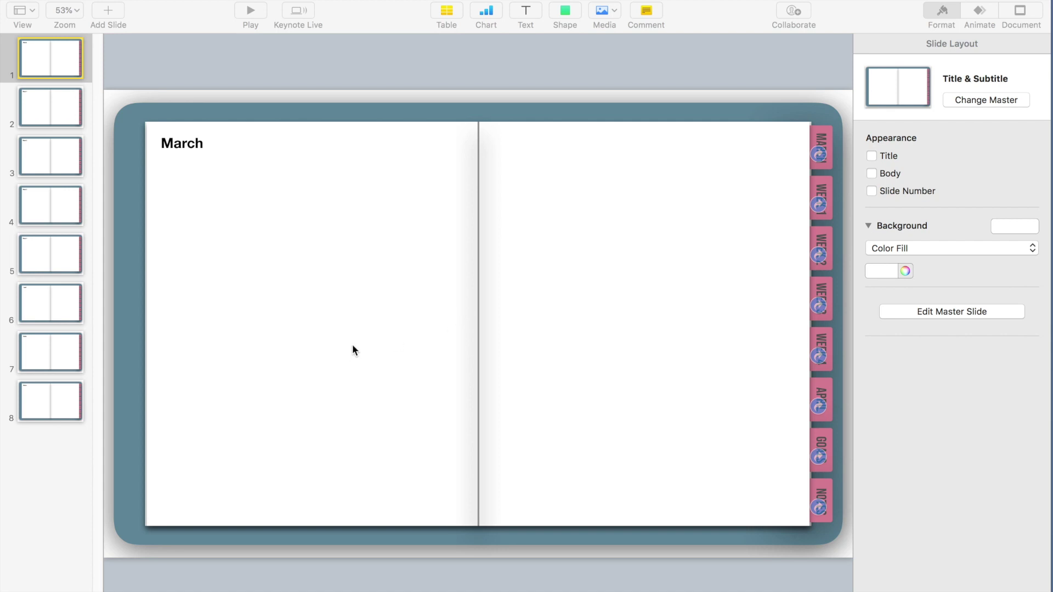
# Enlarge the March heading on slide 1 from 36 pt to 37 pt
pyautogui.click(180, 146)
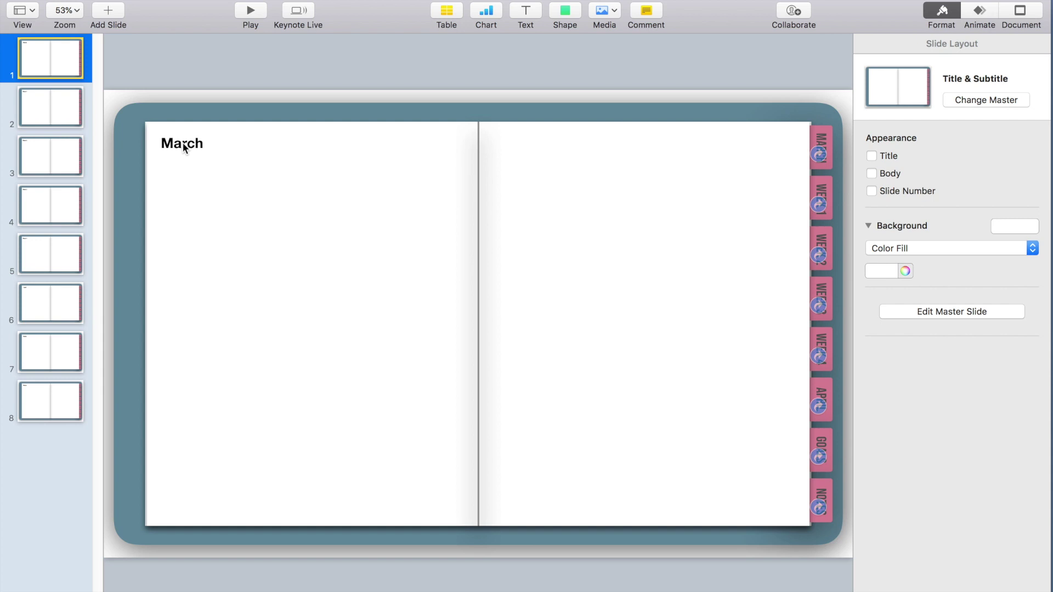
pyautogui.doubleClick(183, 142)
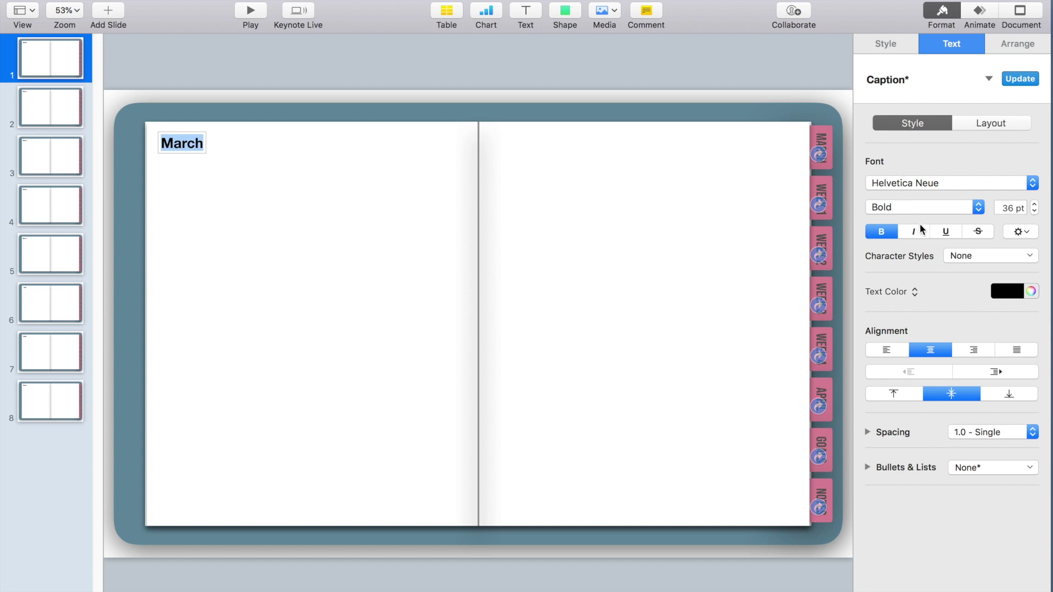
pyautogui.click(1035, 205)
pyautogui.click(438, 140)
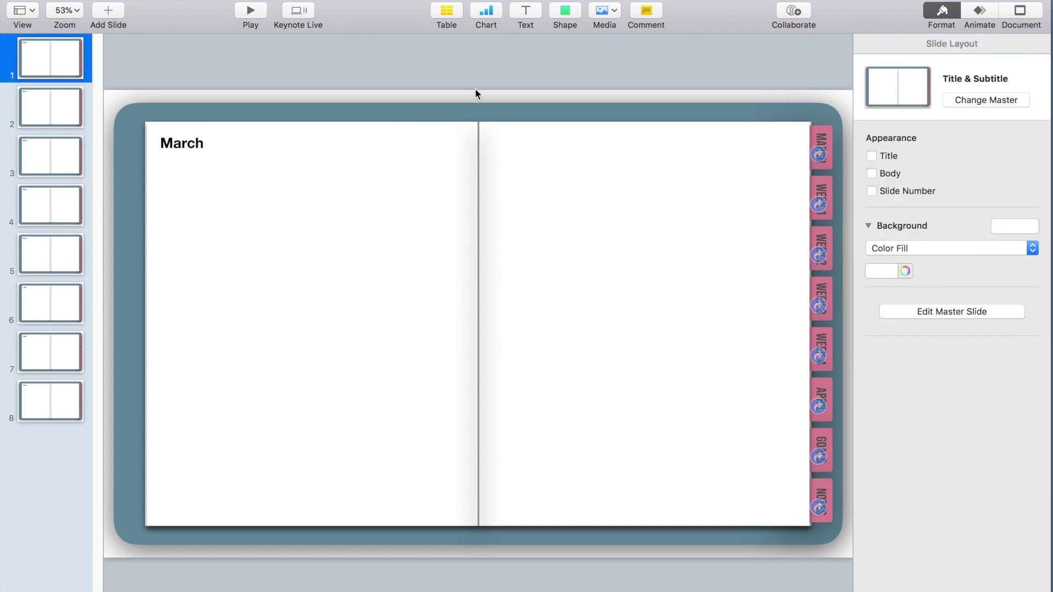
# Insert a styled table, keep it at 4 columns, and switch off alternating row colour
pyautogui.click(448, 11)
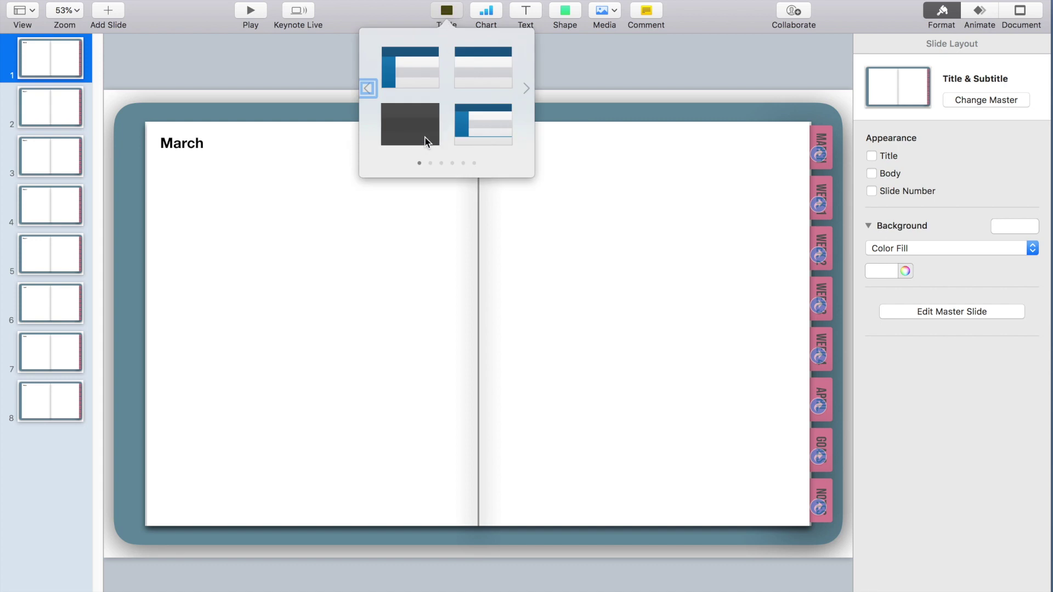
pyautogui.click(424, 137)
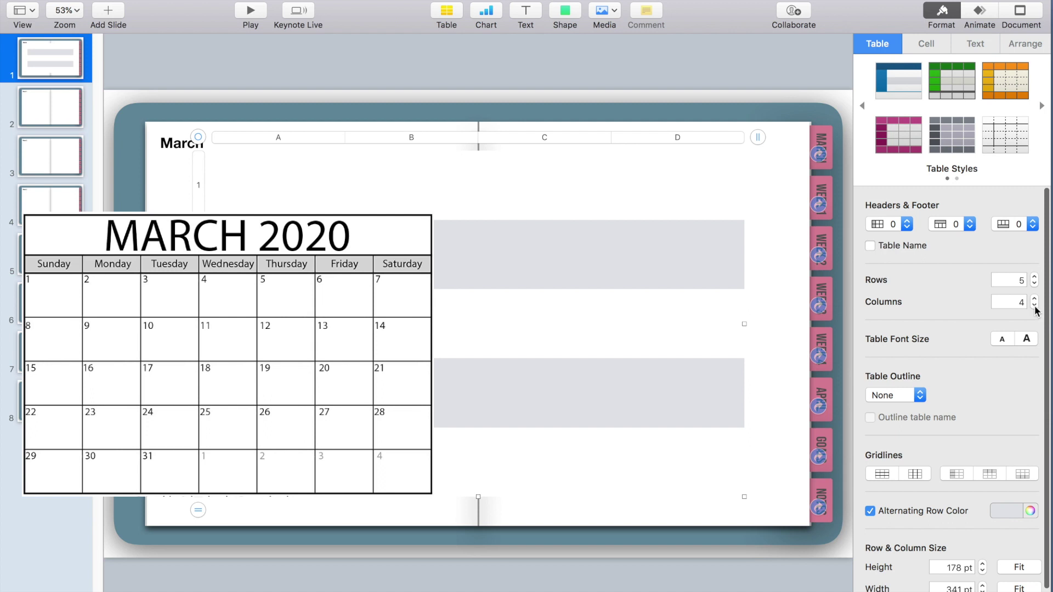
pyautogui.click(1034, 306)
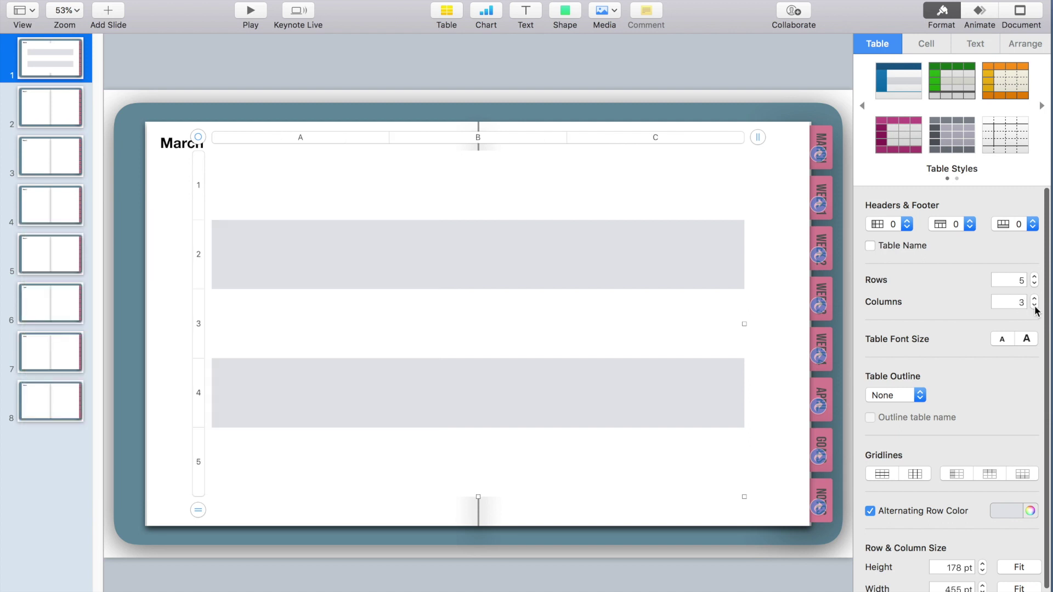
pyautogui.click(1034, 299)
pyautogui.click(870, 510)
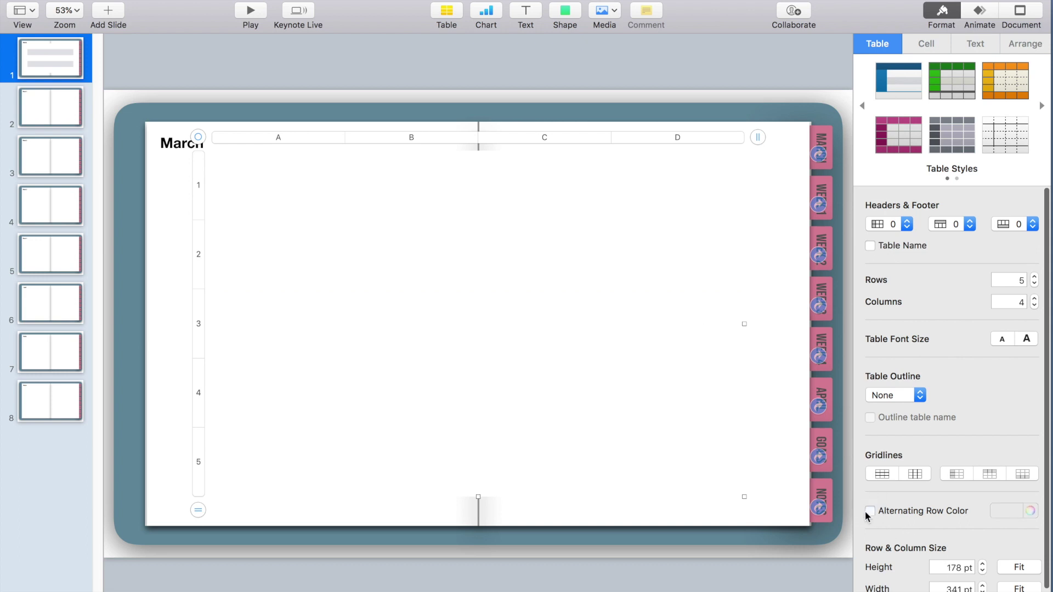
# Give all table cells solid, darker grey borders at 5 pt width
pyautogui.click(927, 43)
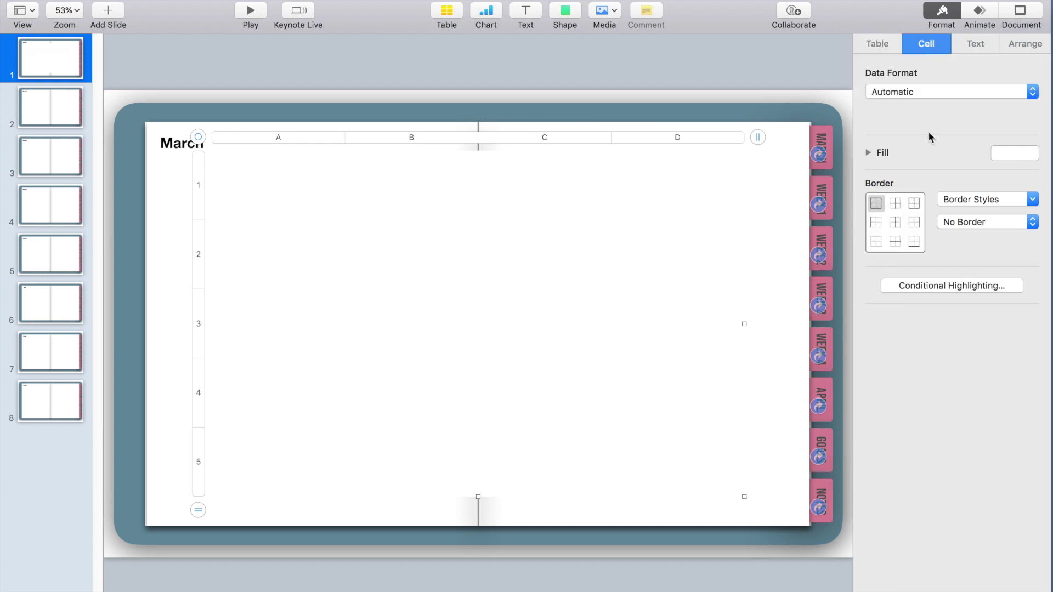
pyautogui.click(914, 203)
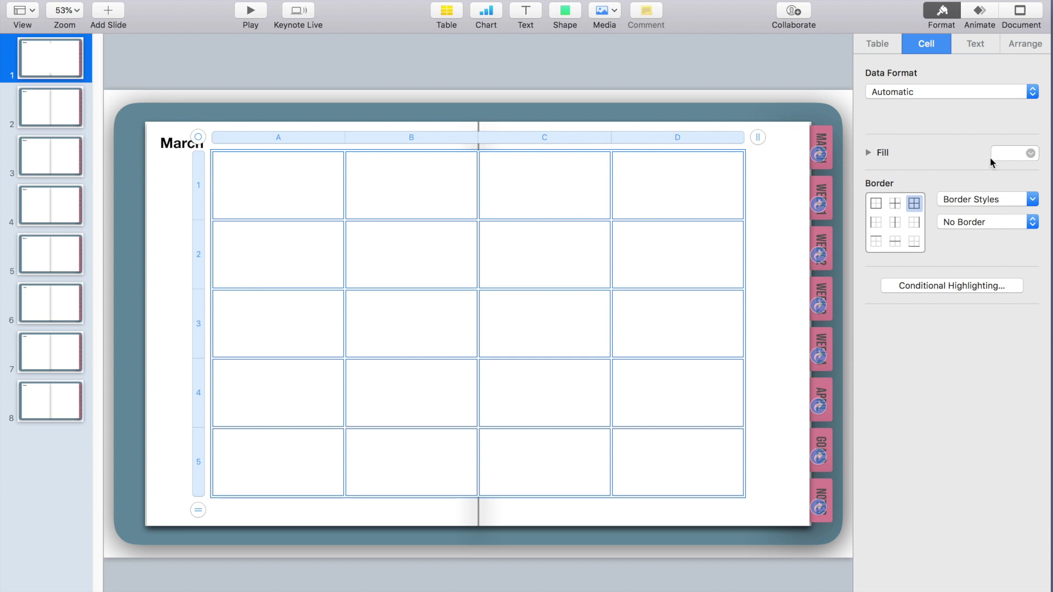
pyautogui.click(961, 222)
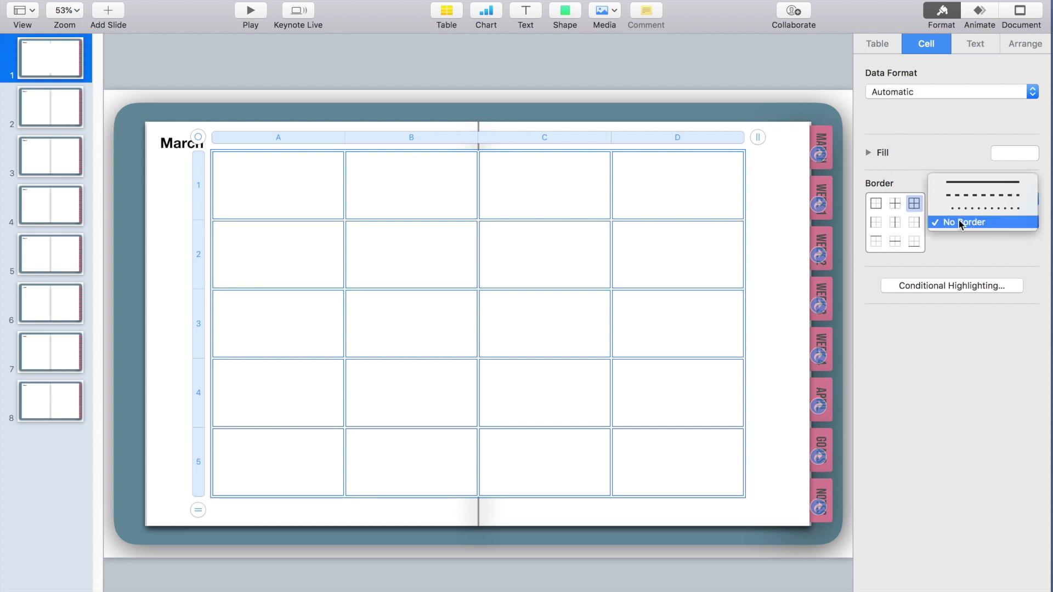
pyautogui.click(957, 185)
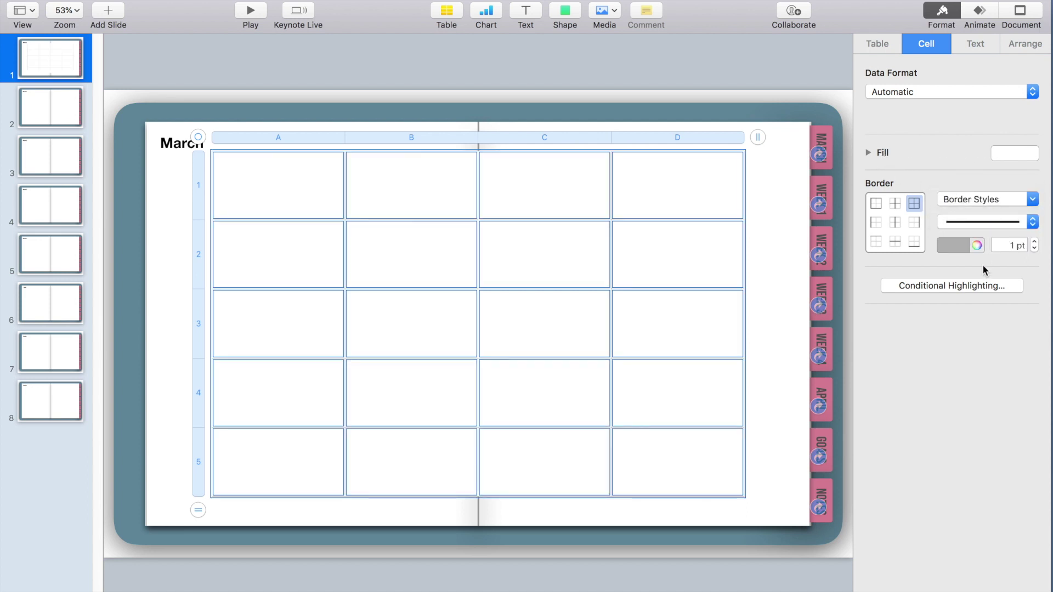
pyautogui.click(977, 246)
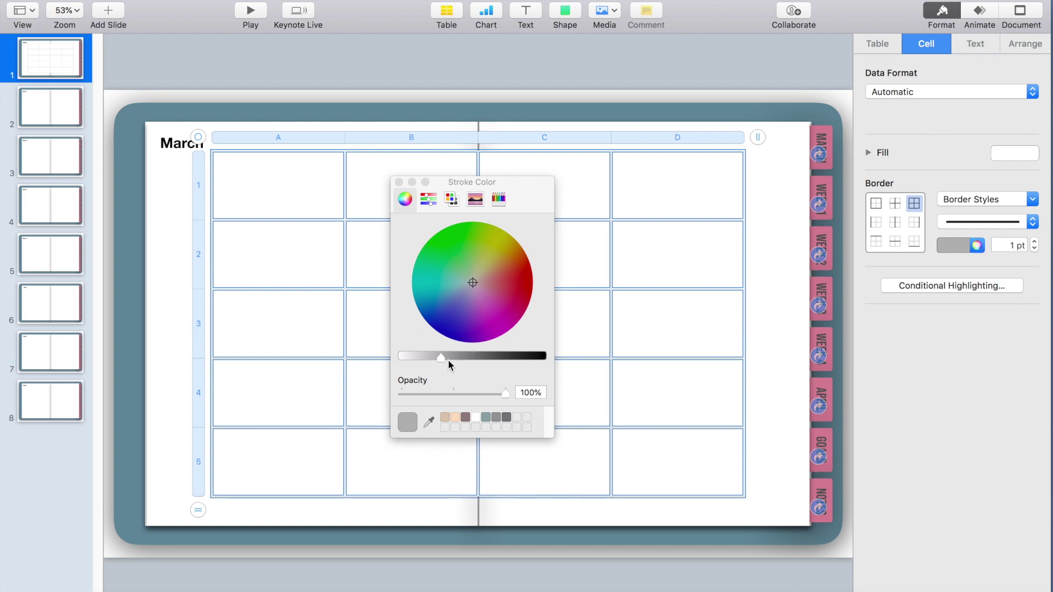
pyautogui.moveTo(440, 356); pyautogui.dragTo(459, 357)
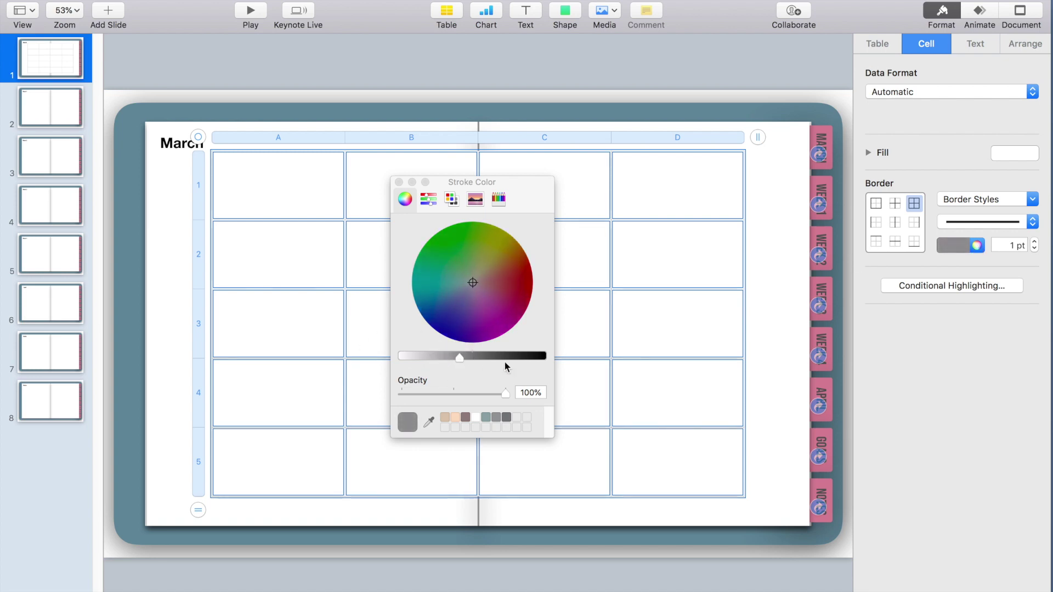
pyautogui.click(1034, 241)
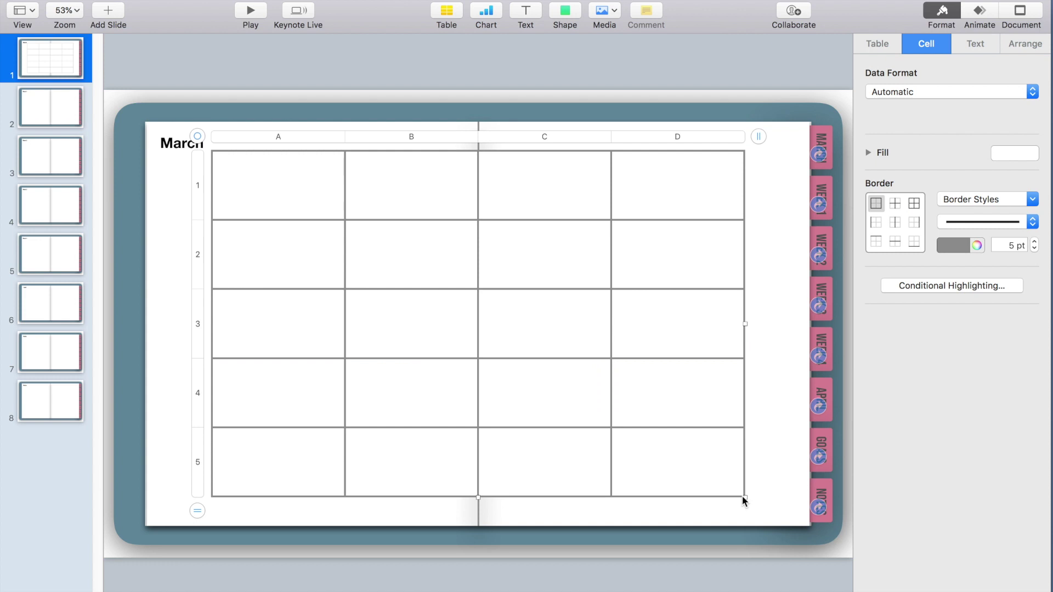
# Shrink the table to fit the left page and select it to edit row height
pyautogui.moveTo(743, 499); pyautogui.dragTo(477, 482)
pyautogui.click(351, 247)
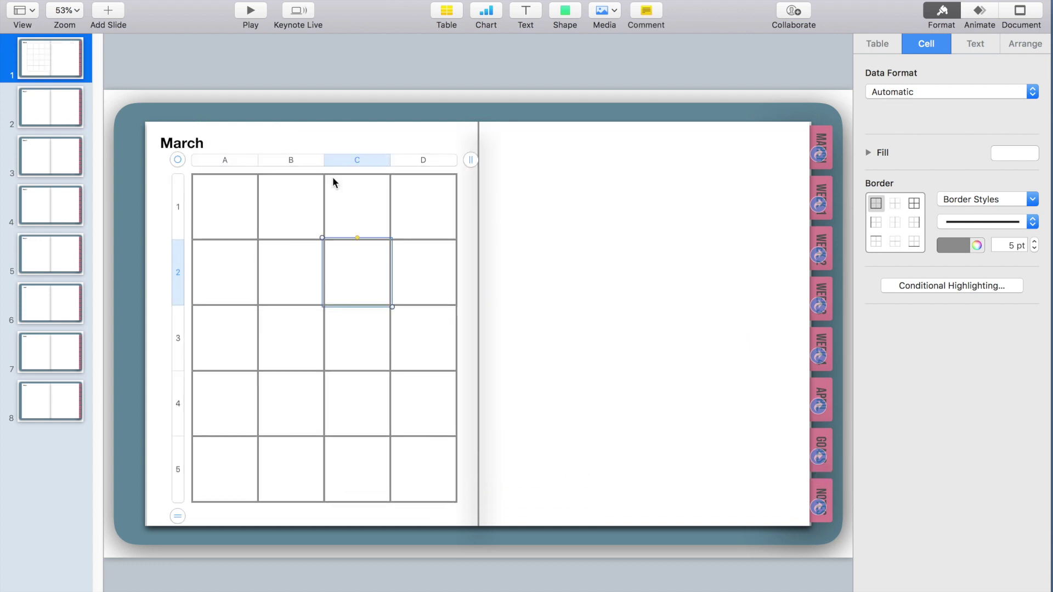
pyautogui.click(423, 458)
pyautogui.click(951, 543)
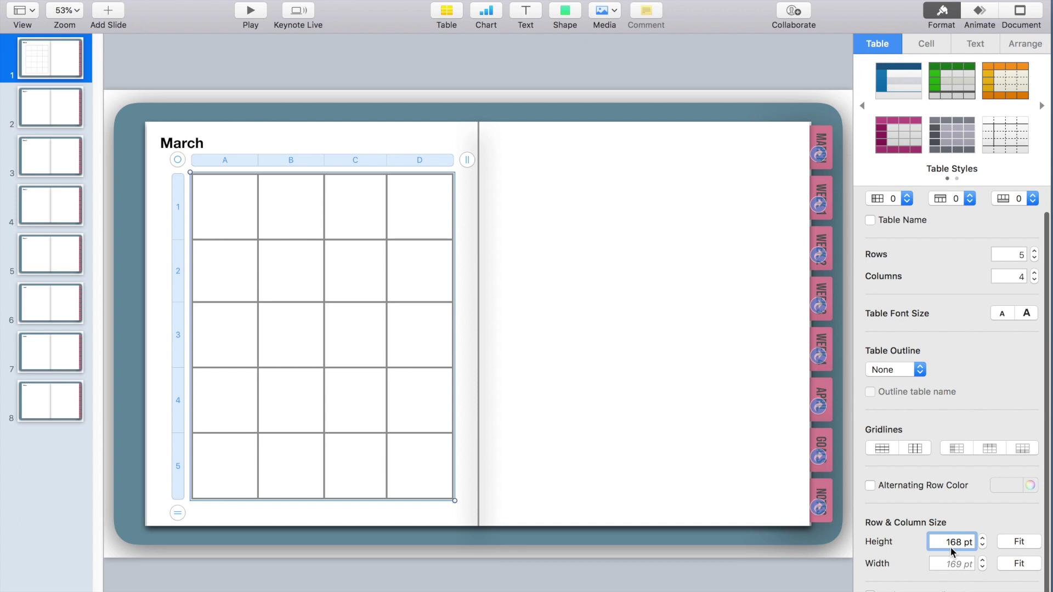
# Set the table's row height and column width to 160 pt, then move the table right
pyautogui.press('BackSpace')
pyautogui.press('BackSpace')
pyautogui.press('BackSpace')
pyautogui.press('BackSpace')
pyautogui.press('BackSpace')
pyautogui.press('BackSpace')
pyautogui.write('160')
pyautogui.press('Tab')
pyautogui.press('Tab')
pyautogui.press('Tab')
pyautogui.write('160')
pyautogui.press('Return')
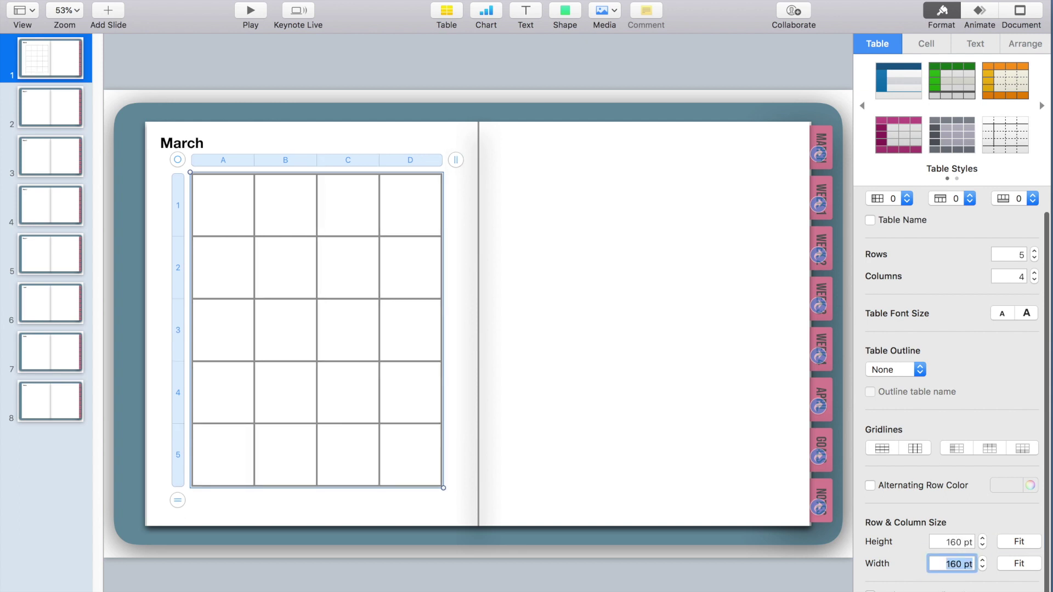
pyautogui.click(418, 505)
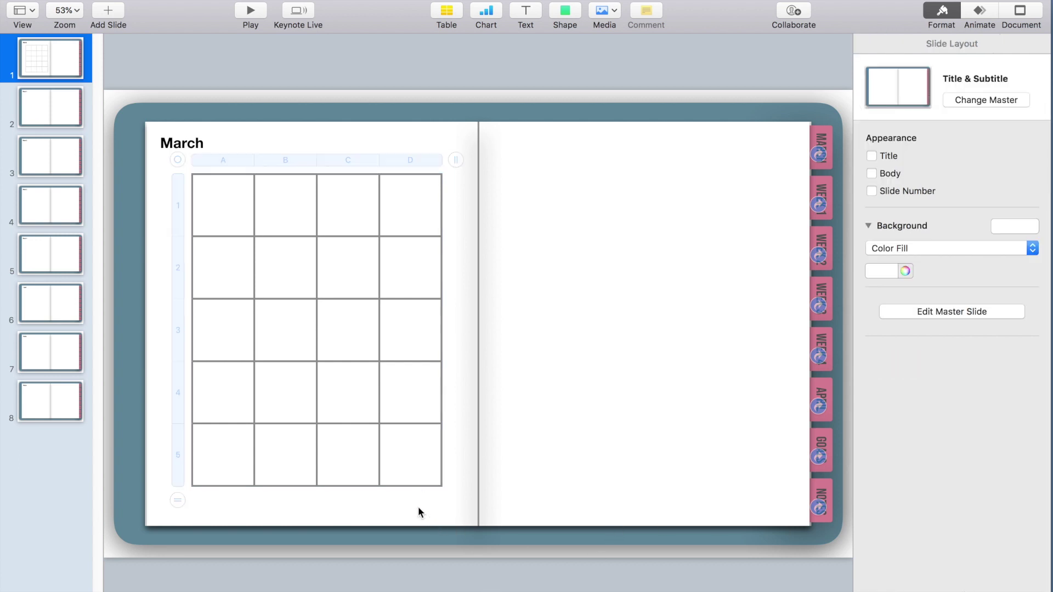
pyautogui.click(298, 324)
pyautogui.moveTo(170, 160); pyautogui.dragTo(488, 173)
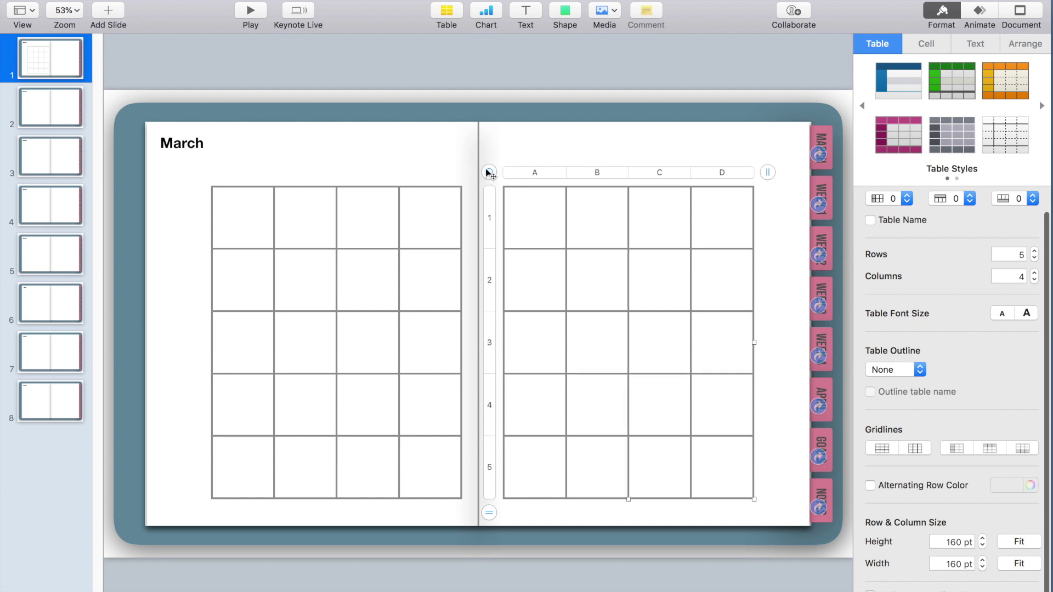
# Cut the right-hand table to 3 columns of 160 pt and nudge it slightly left
pyautogui.click(1034, 280)
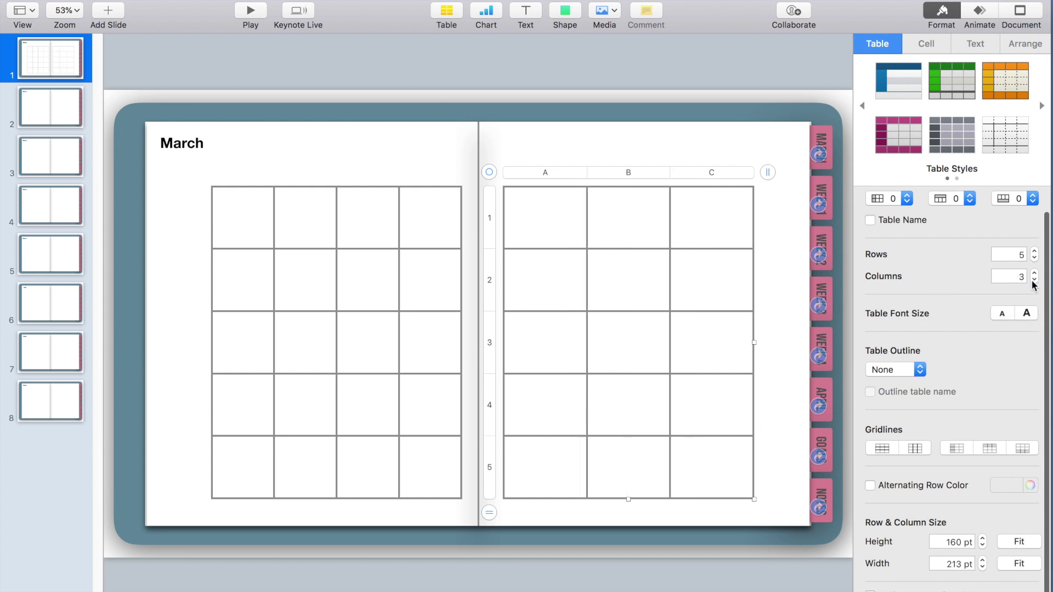
pyautogui.click(948, 563)
pyautogui.write('160')
pyautogui.press('Return')
pyautogui.click(767, 426)
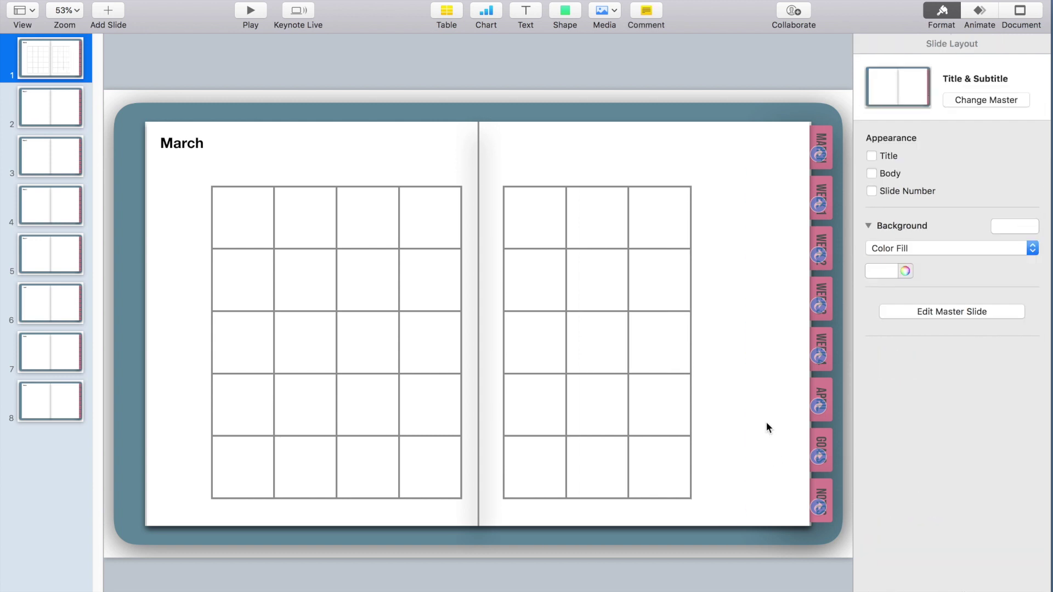
pyautogui.moveTo(544, 181); pyautogui.dragTo(534, 182)
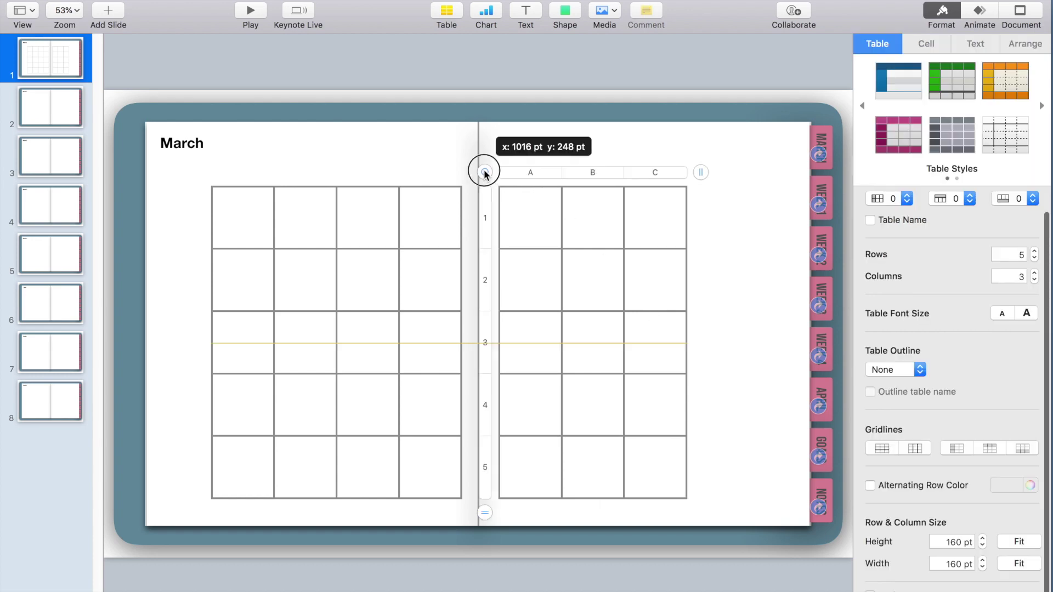
# Recolour the March title a light grey-blue, enlarge it to about 109 pt, and reposition it
pyautogui.click(767, 459)
pyautogui.doubleClick(181, 144)
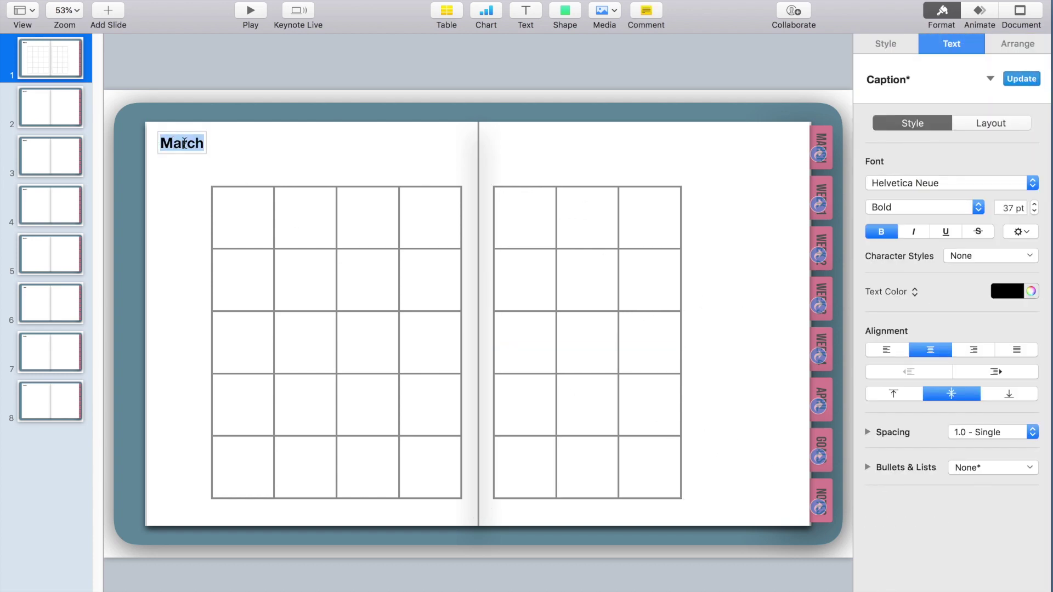
pyautogui.click(1031, 291)
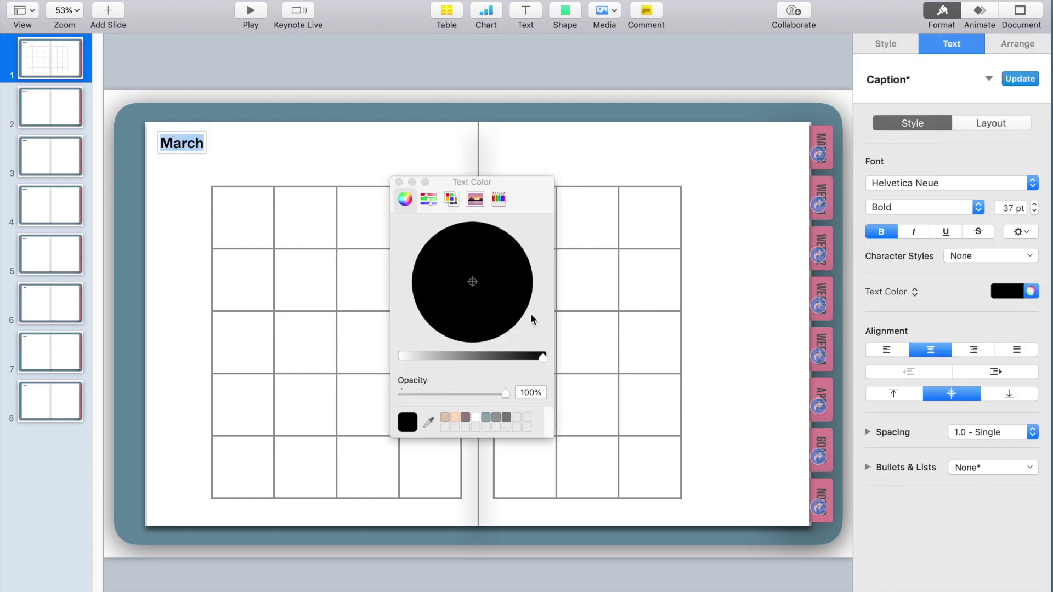
pyautogui.click(485, 418)
pyautogui.moveTo(447, 357); pyautogui.dragTo(430, 360)
pyautogui.click(1033, 204)
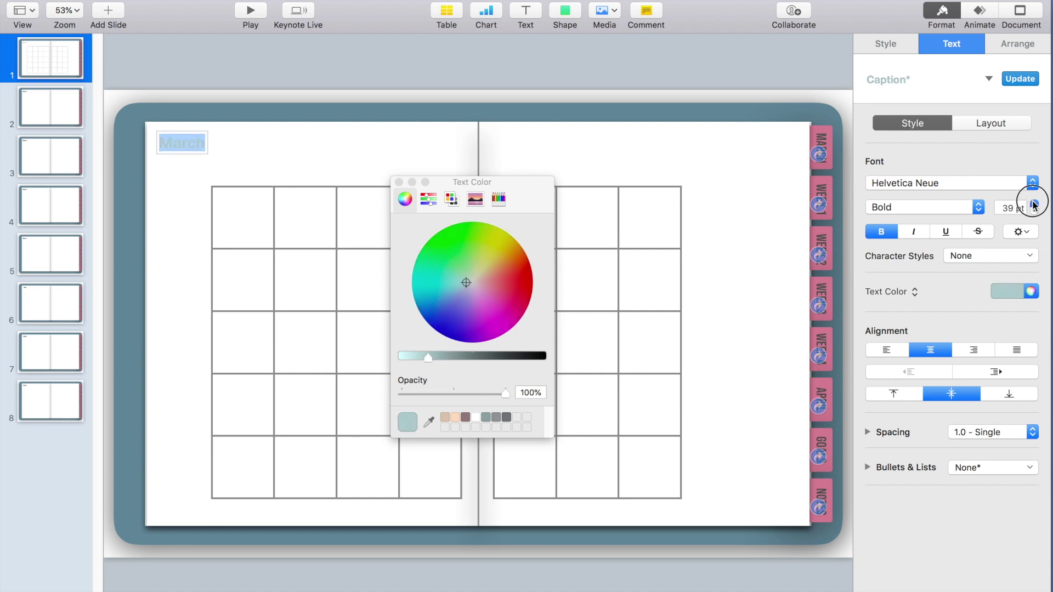
pyautogui.moveTo(1033, 205); pyautogui.dragTo(1033, 205)
pyautogui.click(247, 172)
pyautogui.moveTo(247, 172); pyautogui.dragTo(268, 159)
# Change the title text to 'March 2020'
pyautogui.doubleClick(267, 159)
pyautogui.write('MARCH')
pyautogui.press('super+z')
pyautogui.press('Right')
pyautogui.write('2020')
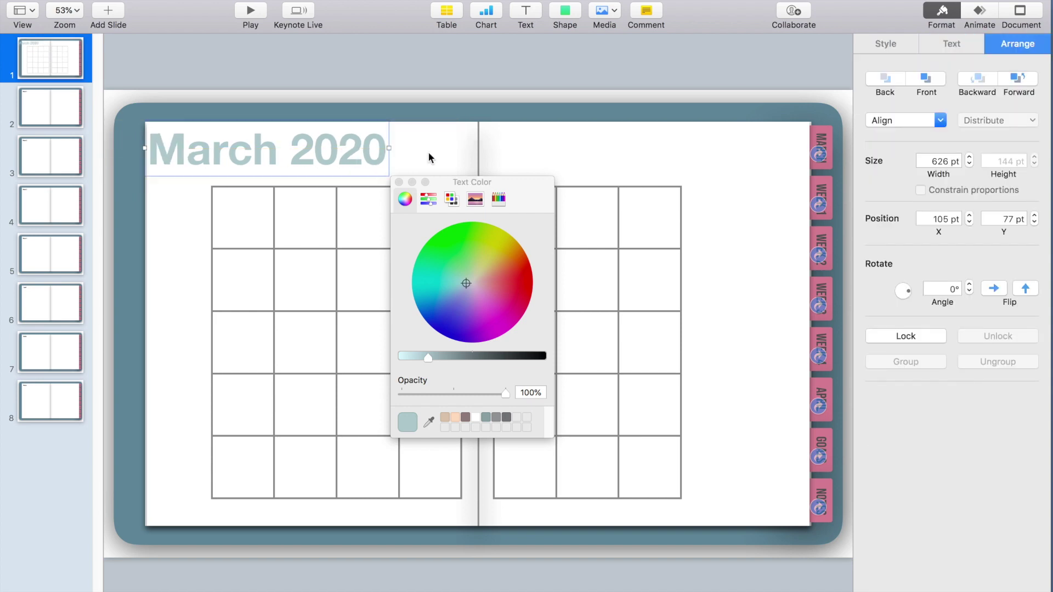
# Colour the 'March 2020' title with the pink sampled from the tab, lightened
pyautogui.doubleClick(341, 155)
pyautogui.tripleClick(385, 149)
pyautogui.moveTo(486, 284); pyautogui.dragTo(463, 308)
pyautogui.click(429, 422)
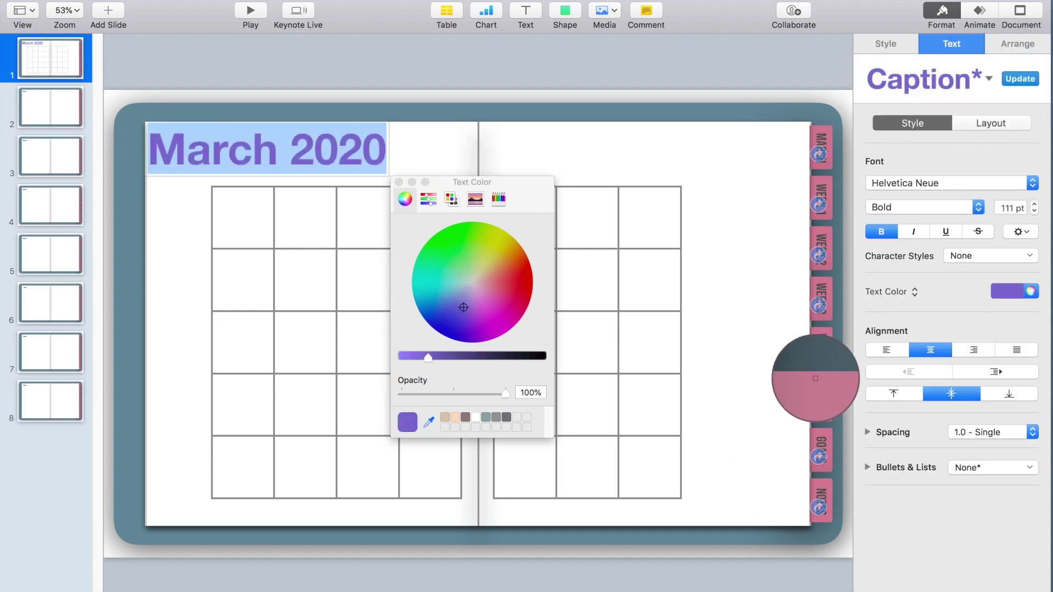
pyautogui.click(817, 387)
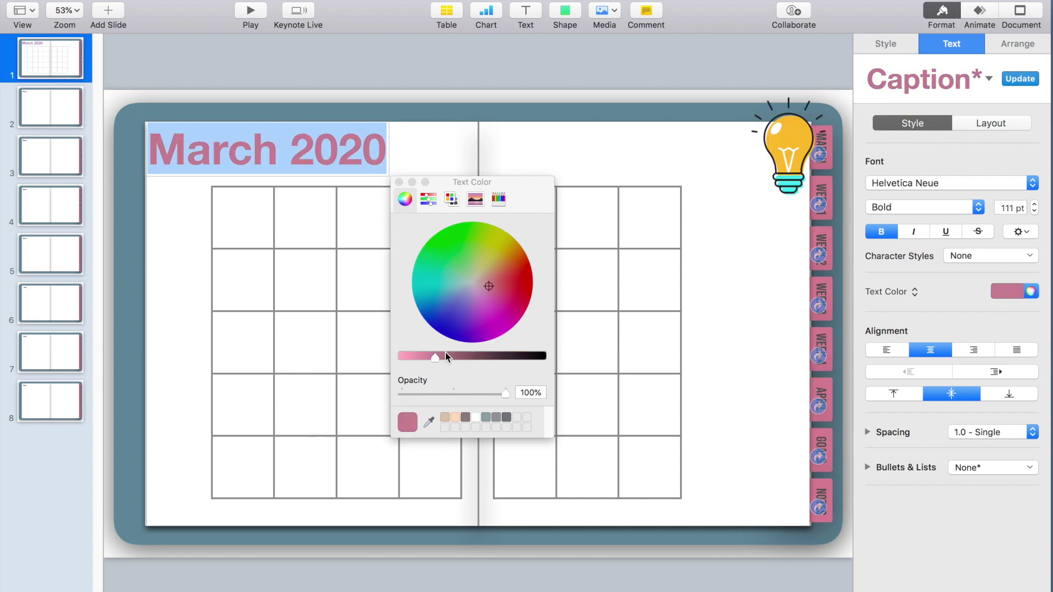
pyautogui.moveTo(435, 360)
pyautogui.mouseDown()
pyautogui.moveTo(407, 362)
pyautogui.moveTo(418, 364)
pyautogui.mouseUp()
# Lighten the title's pink as far as possible and add a new text box
pyautogui.click(315, 328)
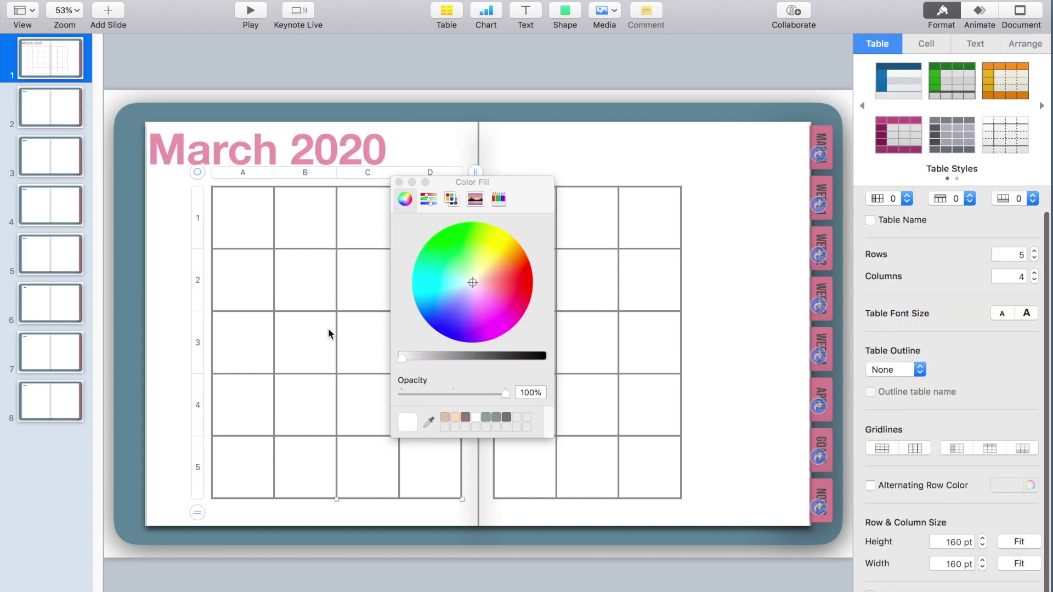
pyautogui.click(176, 266)
pyautogui.click(211, 161)
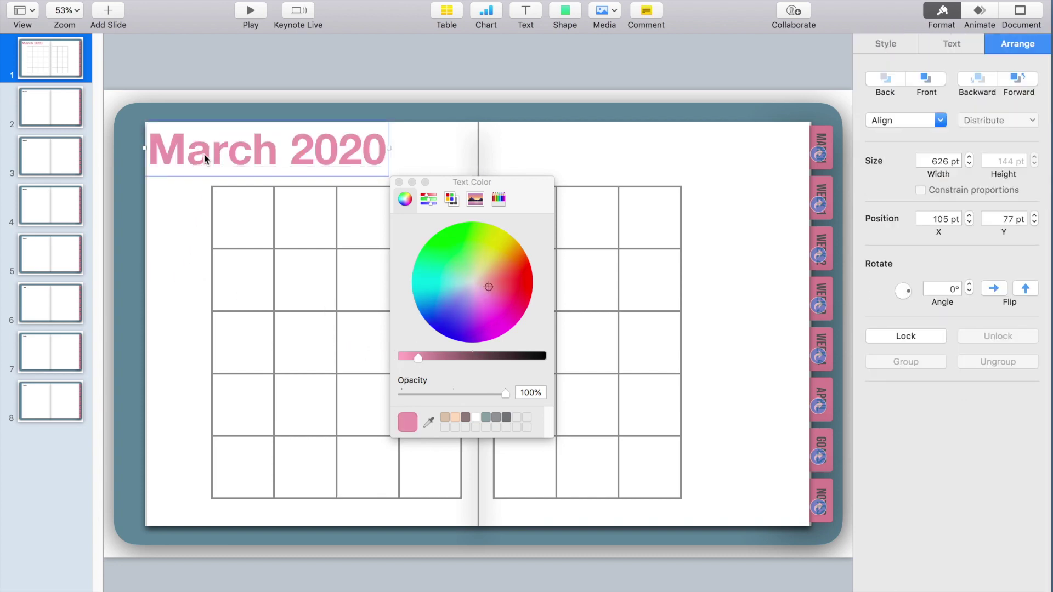
pyautogui.moveTo(421, 362); pyautogui.dragTo(402, 359)
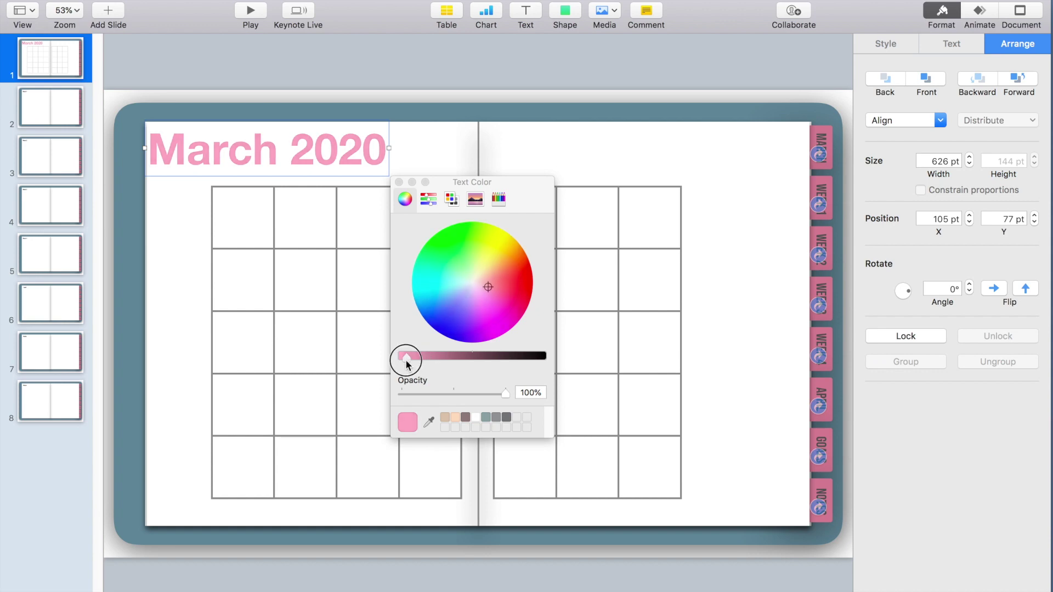
pyautogui.click(222, 340)
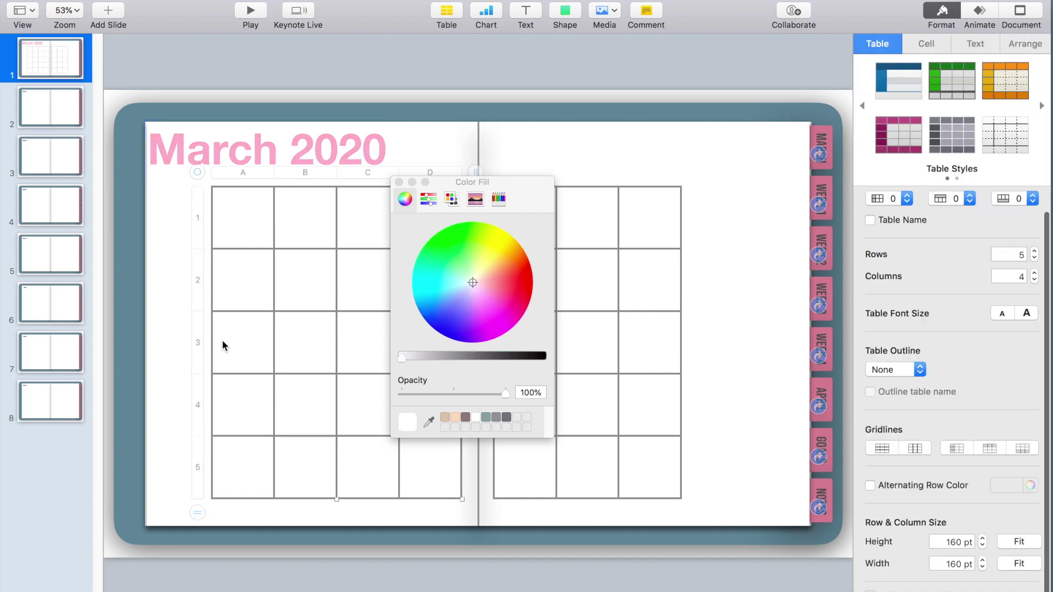
pyautogui.click(200, 368)
pyautogui.click(150, 369)
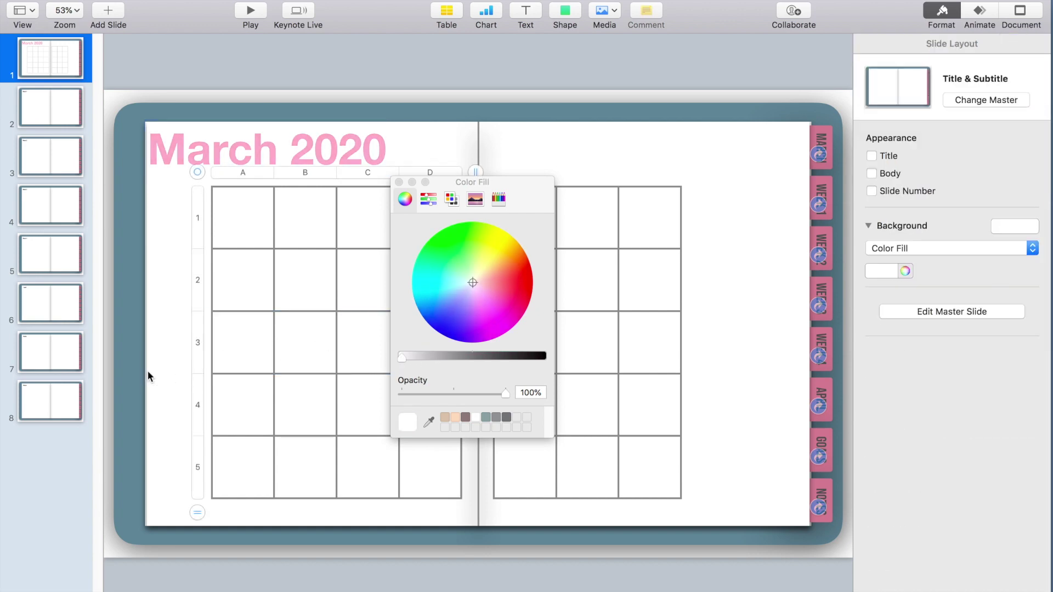
pyautogui.click(525, 14)
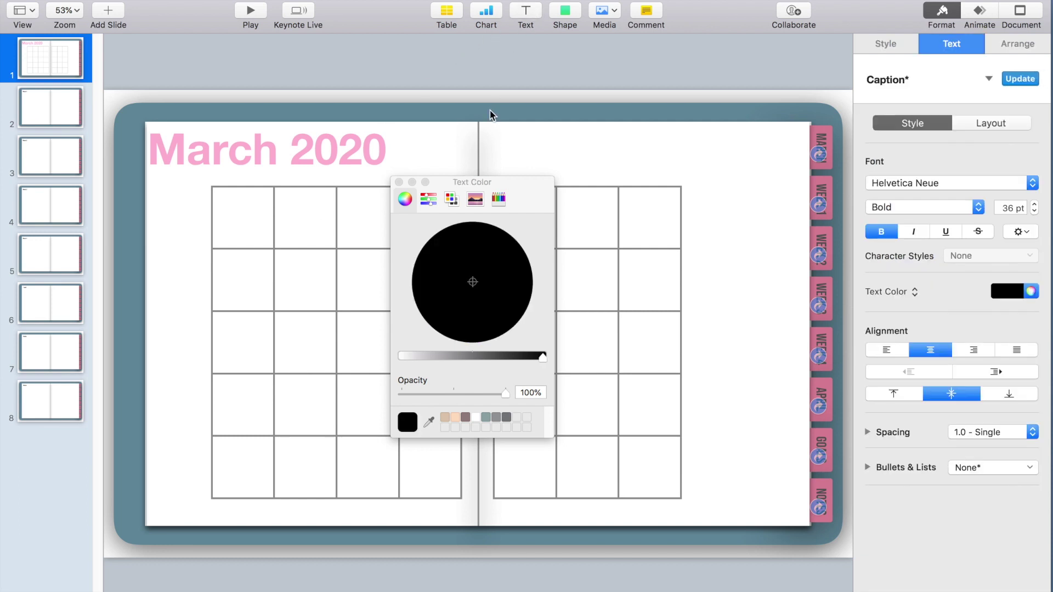
pyautogui.click(399, 182)
# Type 'March' in the new text box and set it in the Adinda script font
pyautogui.doubleClick(478, 324)
pyautogui.write('March')
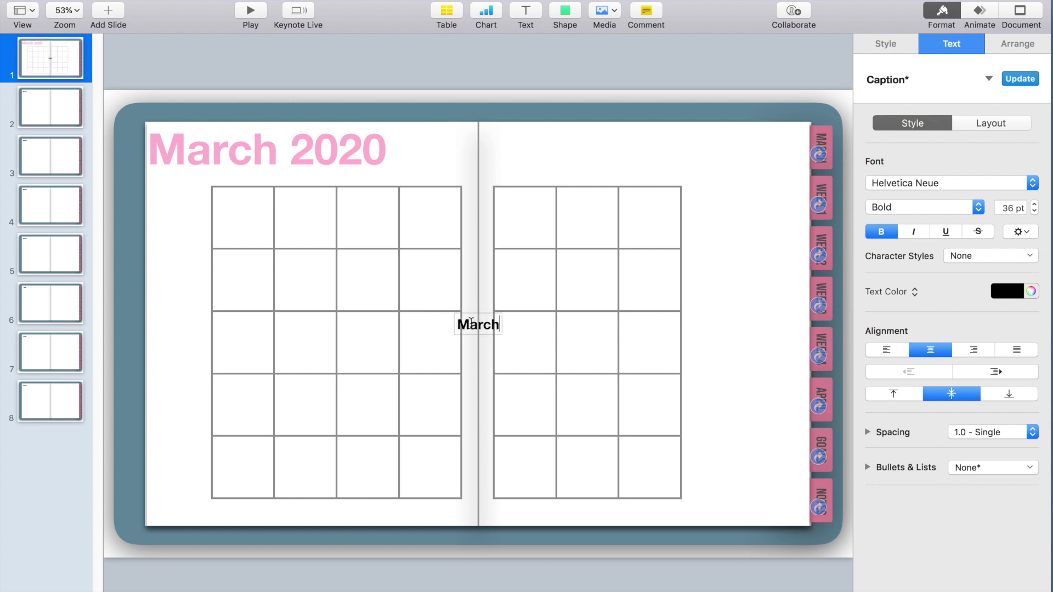
pyautogui.doubleClick(475, 323)
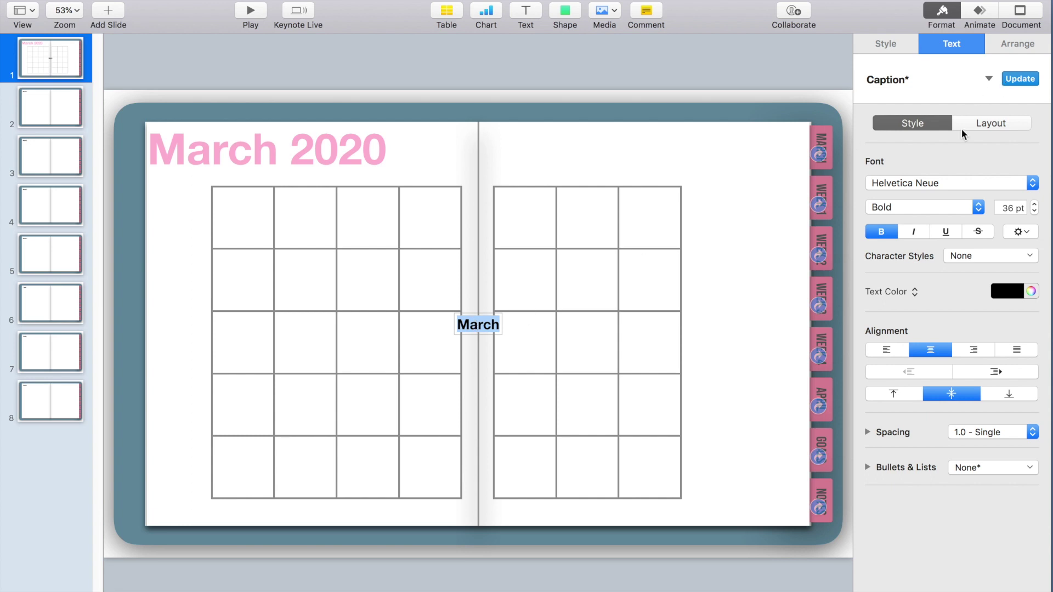
pyautogui.click(958, 186)
pyautogui.scroll(3, 950, 174)
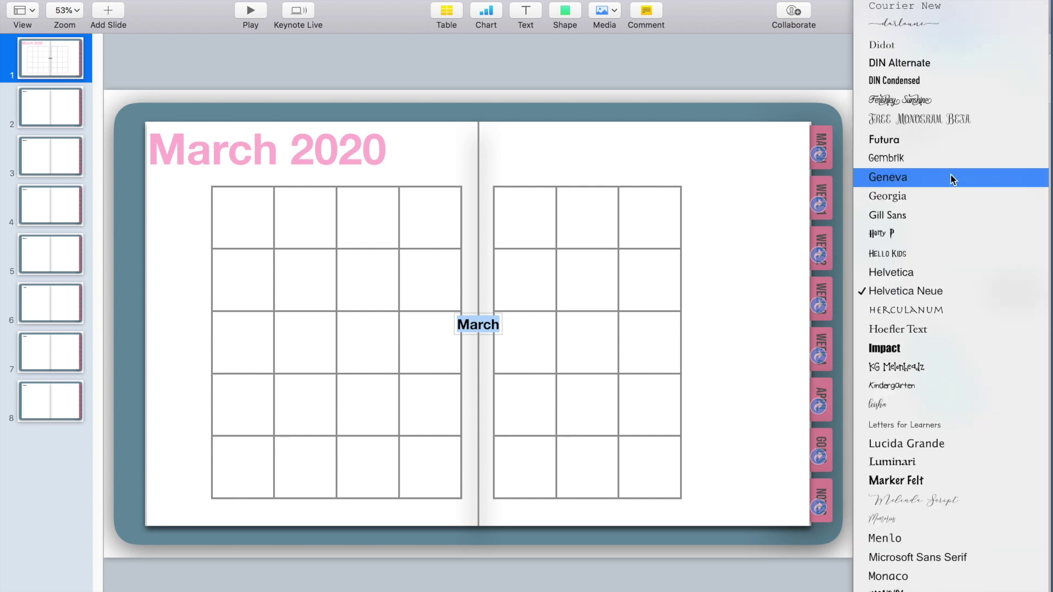
pyautogui.click(936, 22)
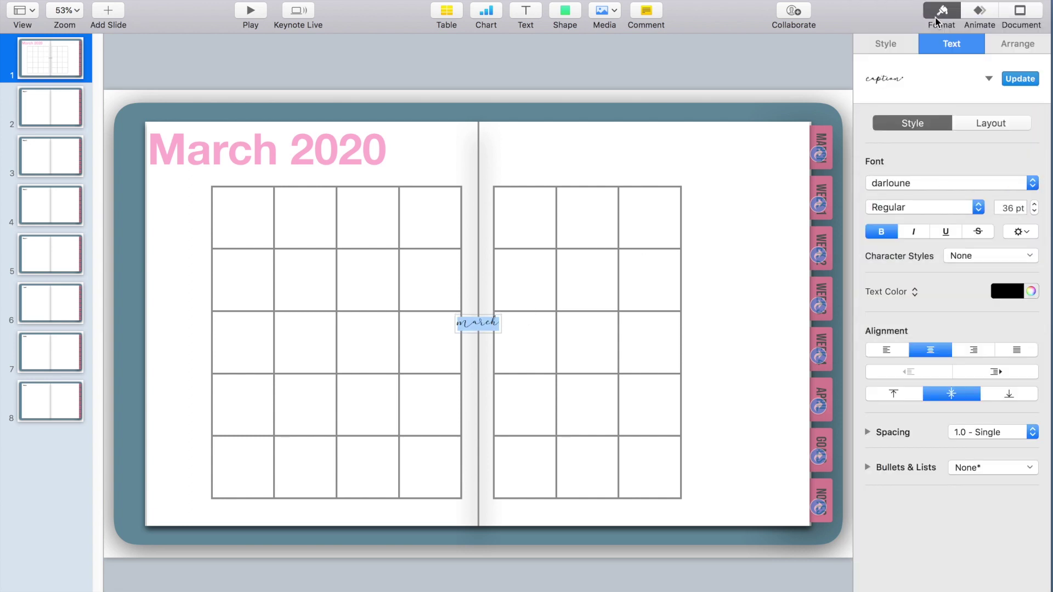
pyautogui.click(933, 179)
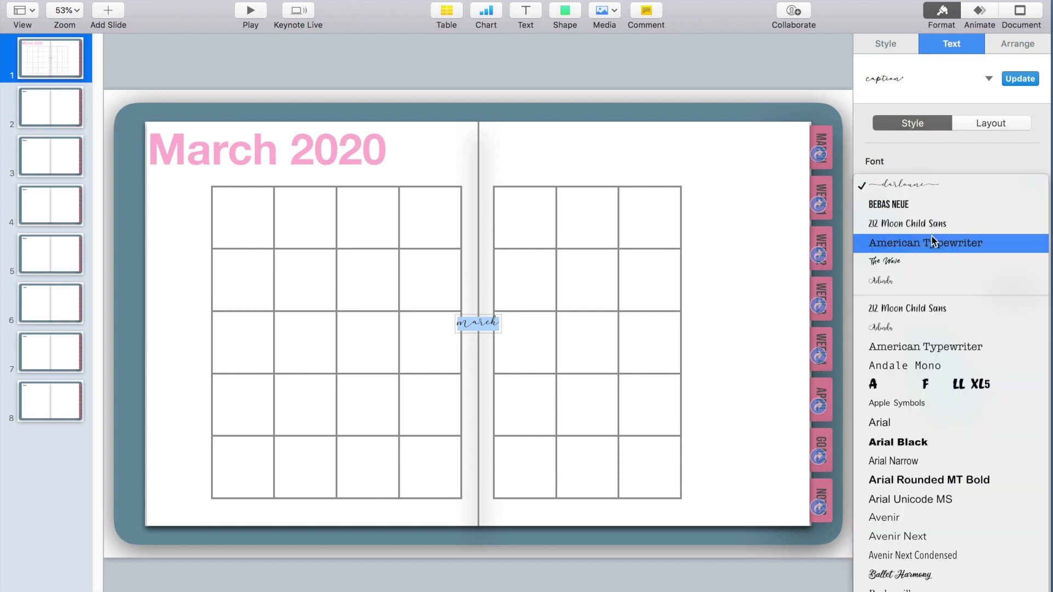
pyautogui.click(942, 281)
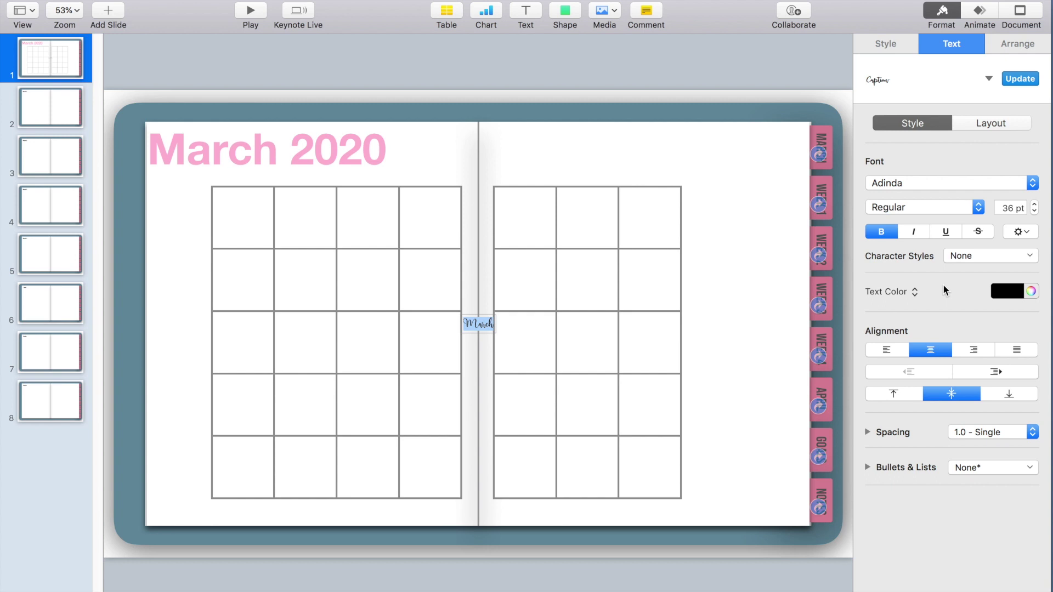
# Move the script March to the top-left, size it 60 pt, and colour it dark mauve
pyautogui.click(482, 309)
pyautogui.moveTo(490, 324); pyautogui.dragTo(207, 167)
pyautogui.click(951, 44)
pyautogui.write('60')
pyautogui.press('Return')
pyautogui.click(1017, 43)
pyautogui.click(952, 43)
pyautogui.click(1031, 291)
pyautogui.click(462, 356)
pyautogui.click(1017, 43)
# Set the March 2020 title in Impact and overlap the slightly enlarged script March on its corner
pyautogui.click(329, 149)
pyautogui.click(952, 44)
pyautogui.click(932, 181)
pyautogui.click(886, 308)
pyautogui.click(1017, 43)
pyautogui.moveTo(340, 151); pyautogui.dragTo(349, 148)
pyautogui.click(185, 164)
pyautogui.click(399, 182)
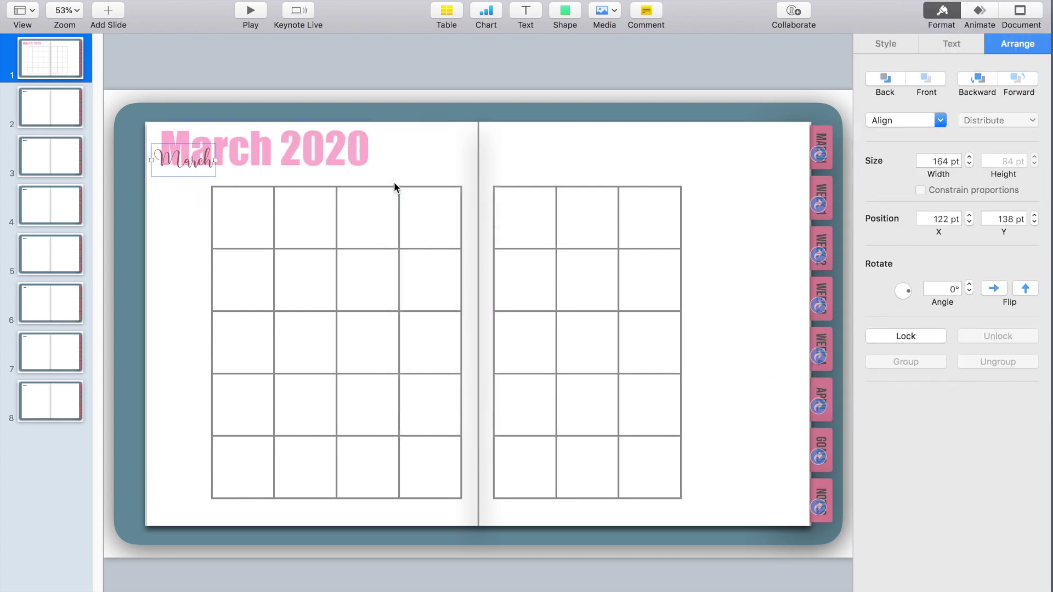
pyautogui.click(952, 44)
pyautogui.click(1034, 206)
pyautogui.moveTo(190, 162); pyautogui.dragTo(188, 160)
pyautogui.click(192, 195)
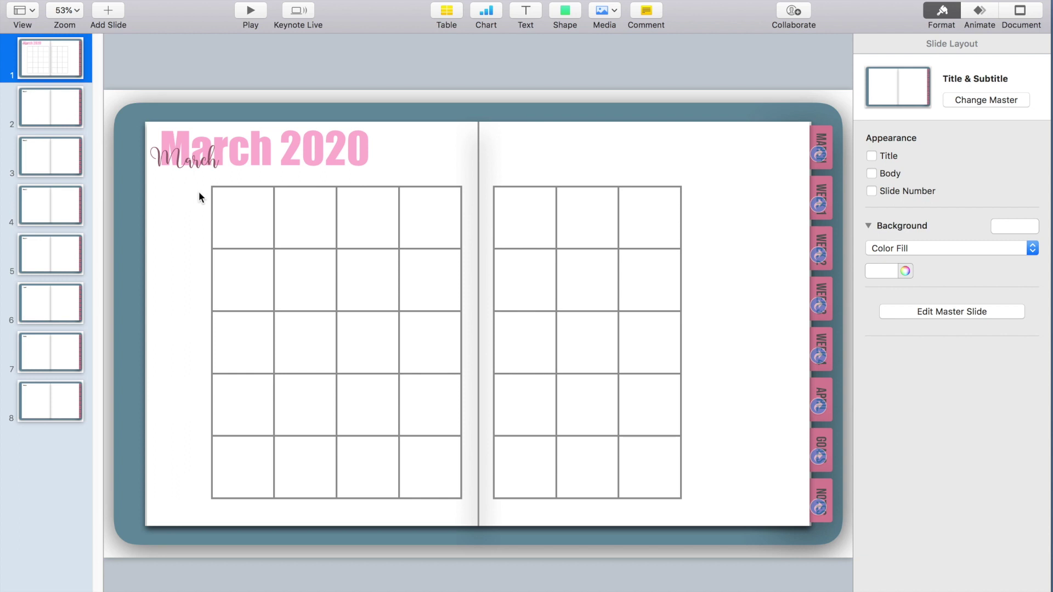
# Copy the script March above the grid, shrink it to 47 pt, and retype it 'Monday'
pyautogui.click(205, 158)
pyautogui.moveTo(208, 180); pyautogui.dragTo(264, 194)
pyautogui.click(1034, 211)
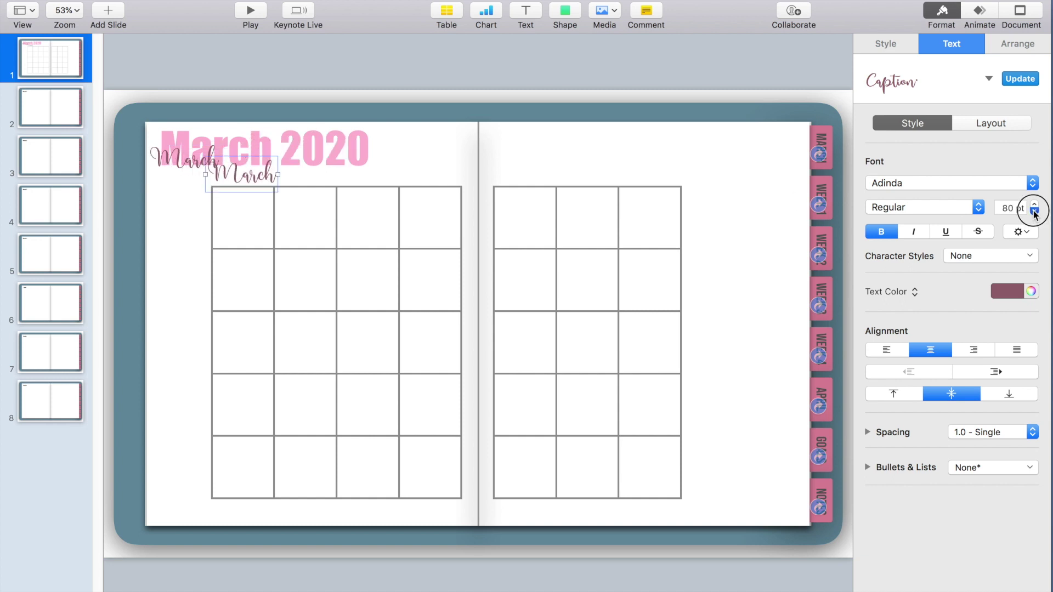
pyautogui.click(1034, 212)
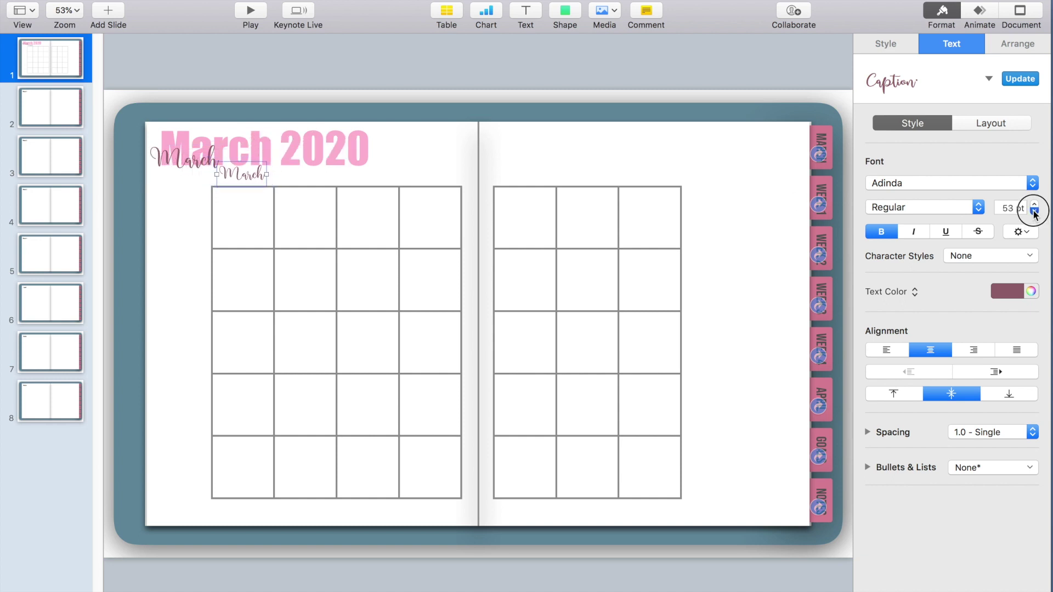
pyautogui.moveTo(236, 177); pyautogui.dragTo(245, 181)
pyautogui.doubleClick(245, 180)
pyautogui.write('Monday')
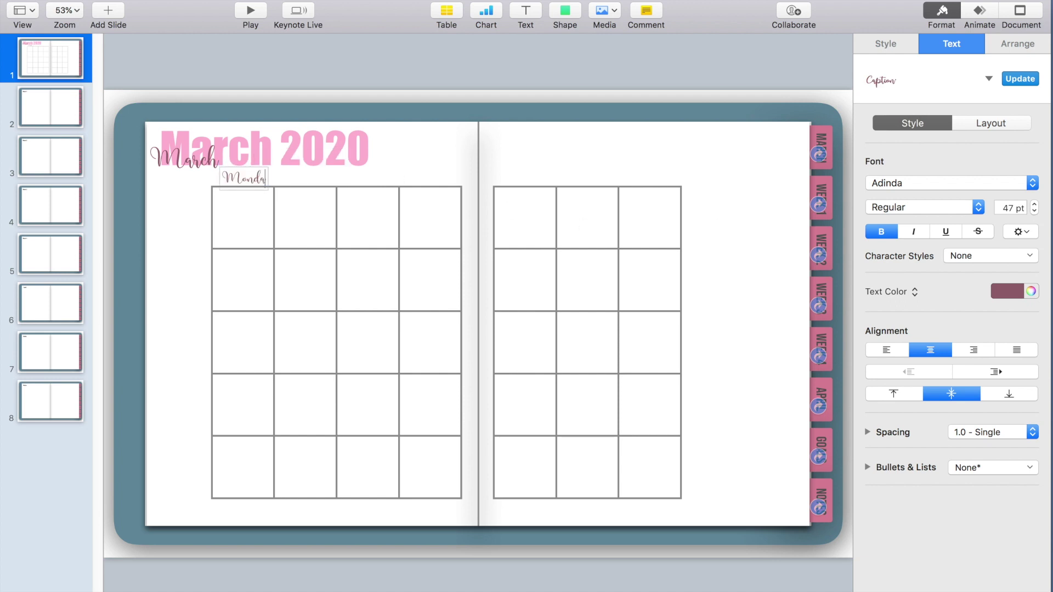
pyautogui.click(242, 191)
# Add copies labelled Sunday, Tuesday and Wednesday above the left-page columns
pyautogui.moveTo(242, 180); pyautogui.dragTo(653, 186)
pyautogui.doubleClick(241, 179)
pyautogui.write('Sunday')
pyautogui.doubleClick(367, 179)
pyautogui.write('Tuesday')
pyautogui.click(374, 188)
pyautogui.doubleClick(428, 178)
pyautogui.write('Wednesday')
pyautogui.click(523, 222)
# Label the right-page columns Thursday, Friday and Saturday with further copies
pyautogui.doubleClick(521, 178)
pyautogui.write('Thursday')
pyautogui.click(523, 222)
pyautogui.doubleClick(588, 179)
pyautogui.write('Friday')
pyautogui.doubleClick(656, 178)
pyautogui.write('Saturday')
pyautogui.press('Escape')
pyautogui.click(742, 212)
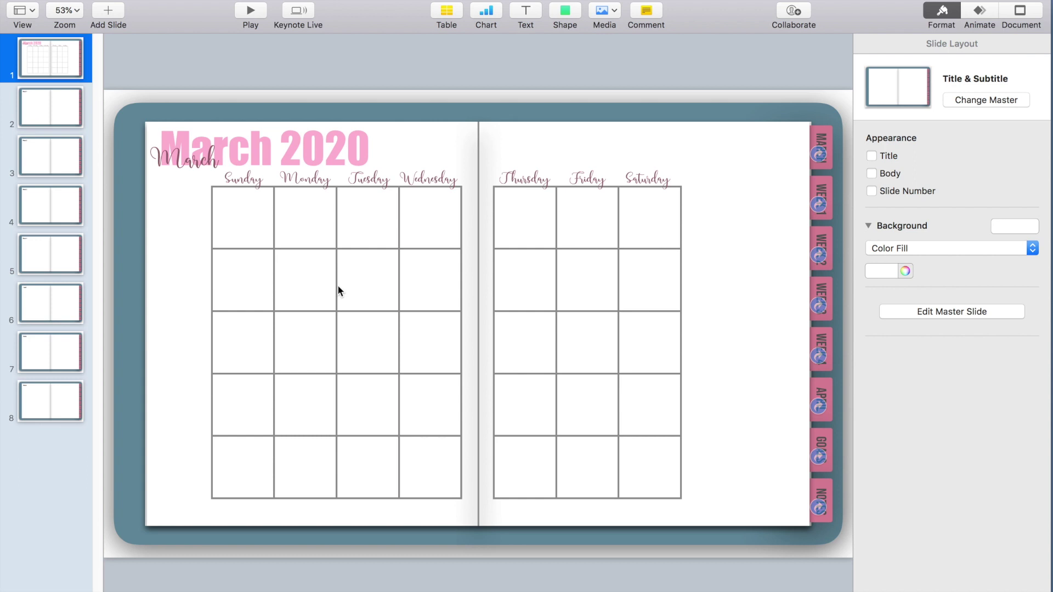
# Try out a different text colour on the March 2020 title
pyautogui.click(281, 176)
pyautogui.click(1030, 291)
pyautogui.moveTo(463, 282); pyautogui.dragTo(487, 278)
pyautogui.click(360, 189)
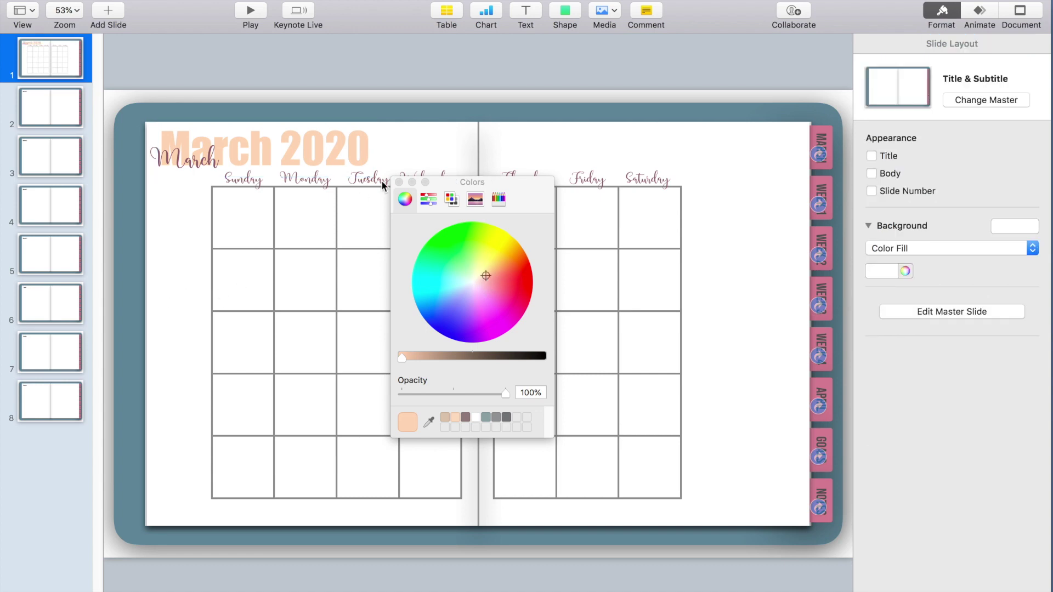
pyautogui.click(398, 182)
# Copy the March 2020 title into the grid and change its text to 1 at 80 pt
pyautogui.click(355, 149)
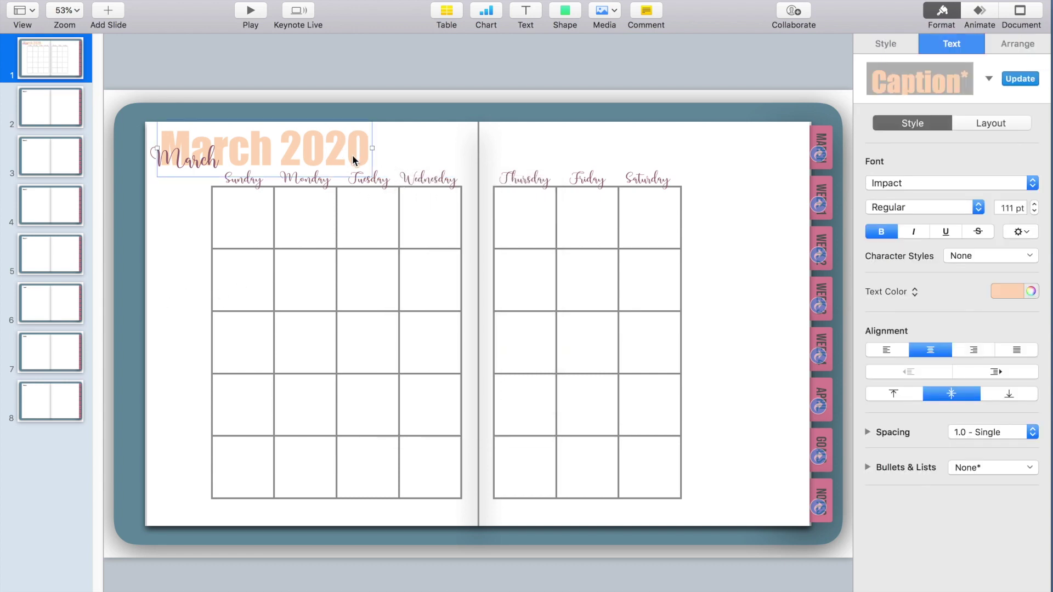
pyautogui.moveTo(351, 159); pyautogui.dragTo(380, 267)
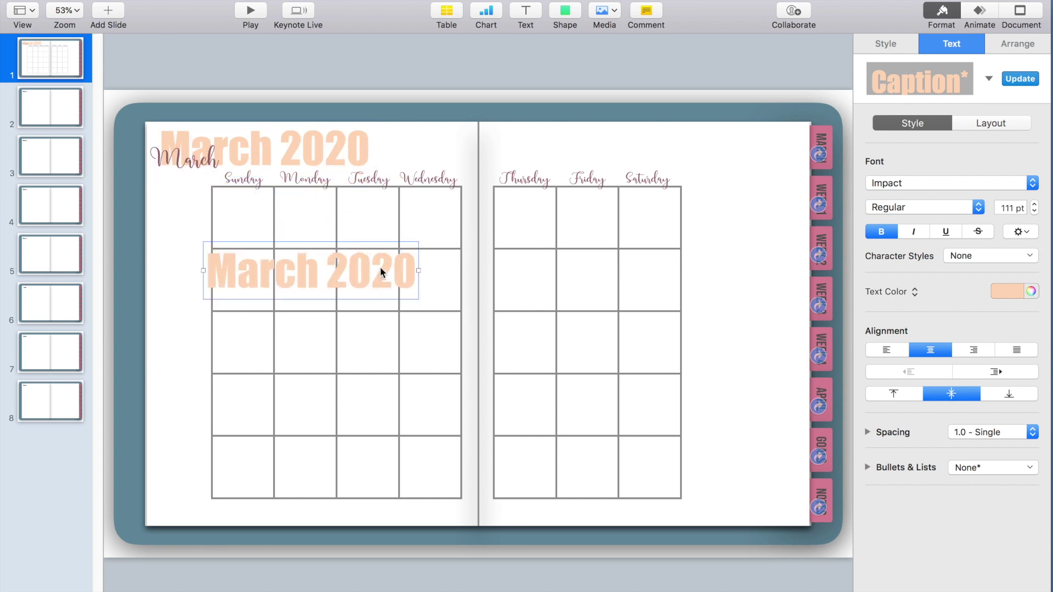
pyautogui.doubleClick(380, 267)
pyautogui.tripleClick(380, 264)
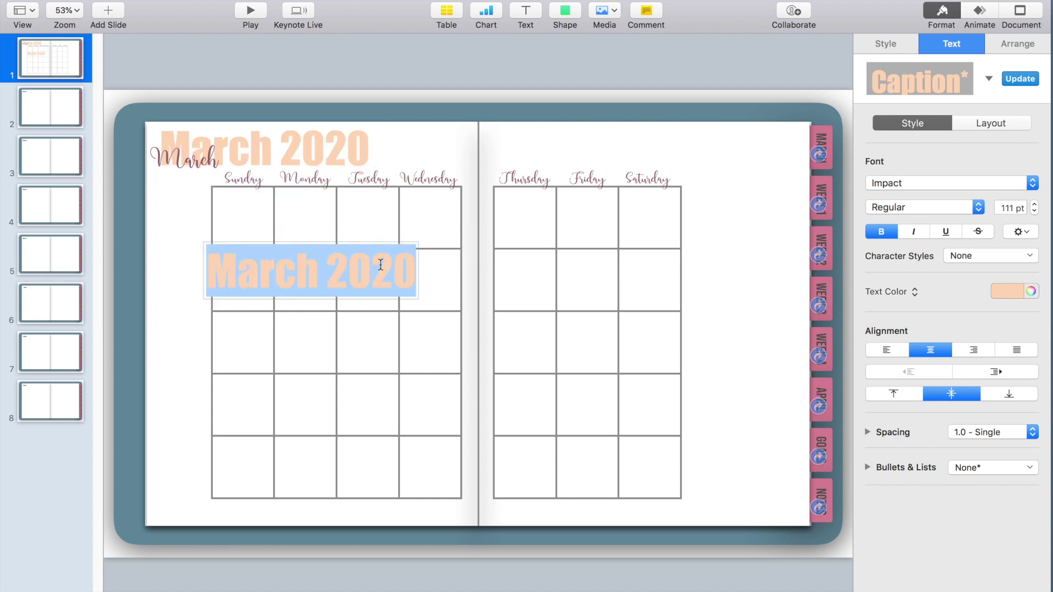
pyautogui.write('1')
pyautogui.doubleClick(1009, 208)
pyautogui.write('80')
pyautogui.press('Return')
# Shrink the number 1 to 70 pt, then down to 40 pt
pyautogui.click(387, 321)
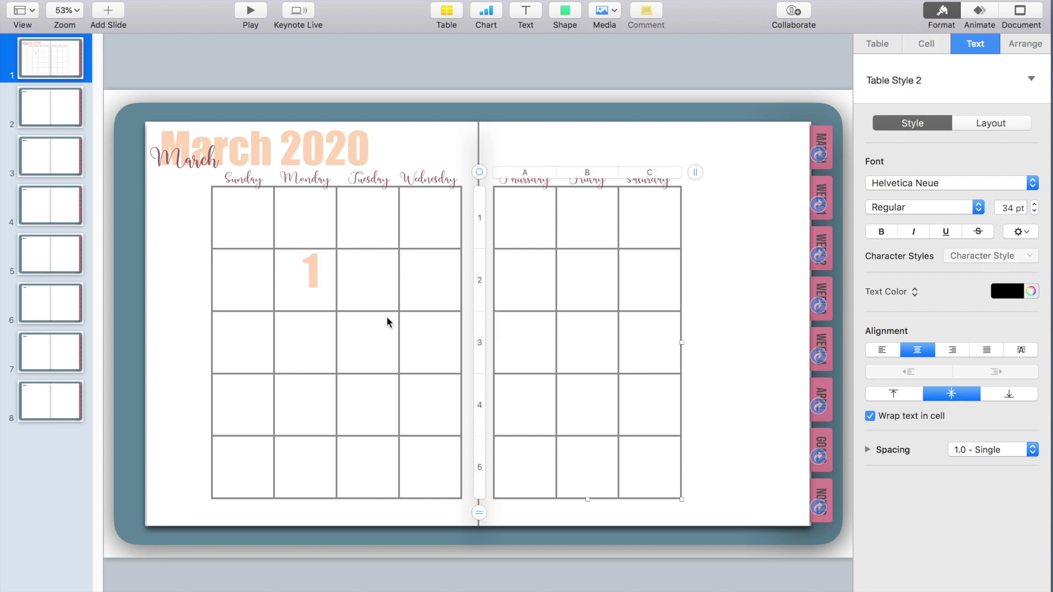
pyautogui.click(306, 277)
pyautogui.doubleClick(308, 275)
pyautogui.doubleClick(1008, 207)
pyautogui.write('70')
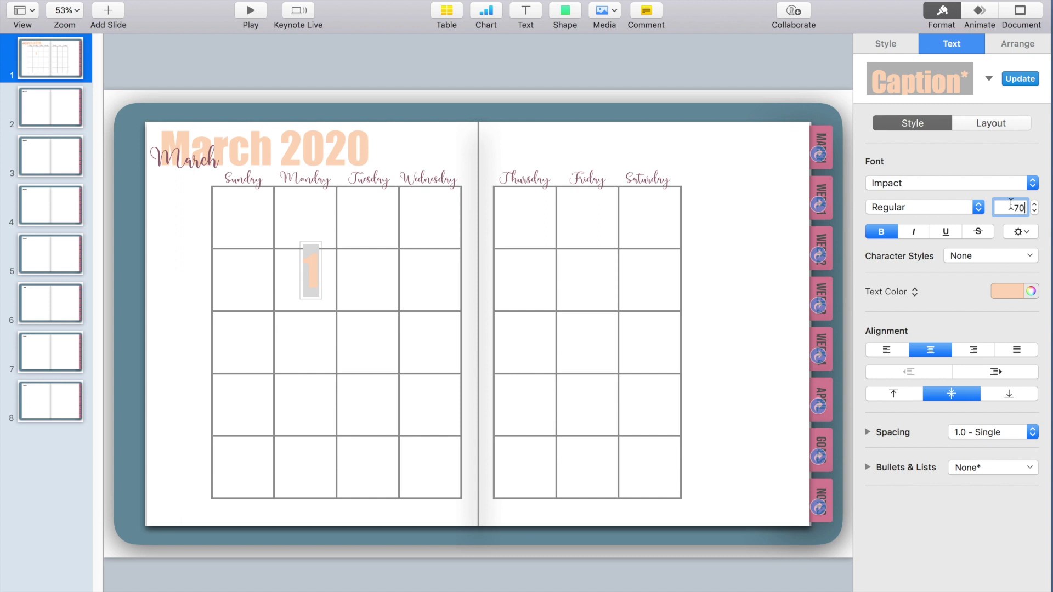
pyautogui.press('Return')
pyautogui.write('4')
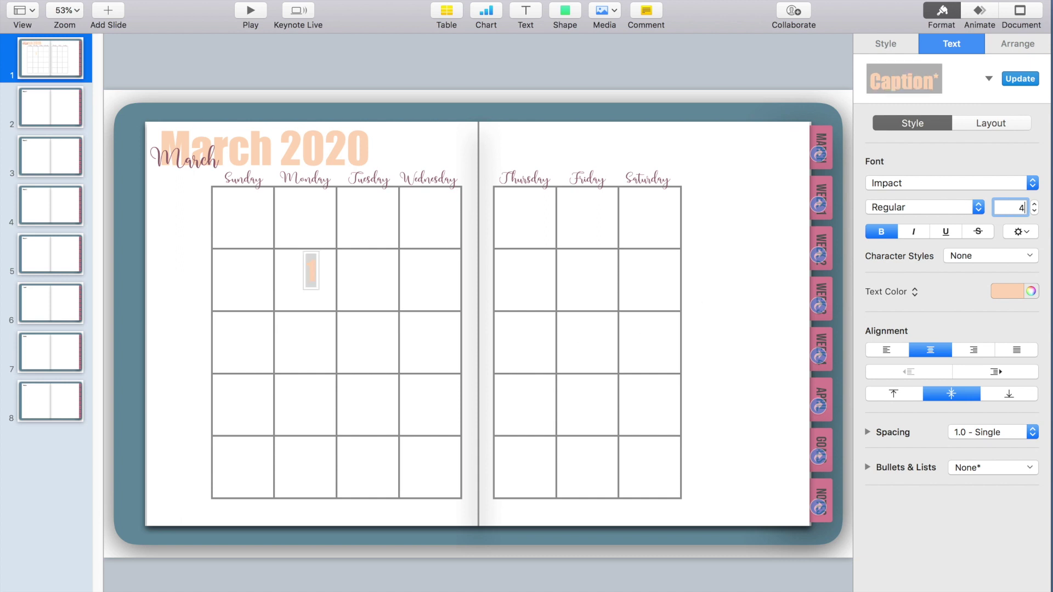
pyautogui.press('Return')
pyautogui.click(310, 272)
pyautogui.click(310, 272)
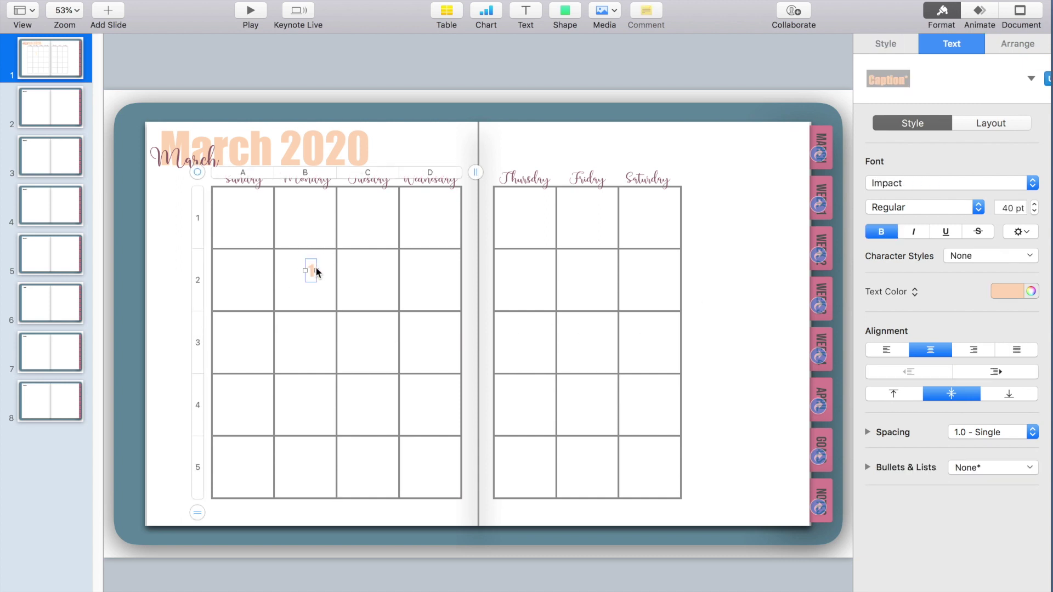
# Colour the 1 with the table lines' grey, reduce it to 37 pt, and move it into the first Sunday cell
pyautogui.click(1030, 291)
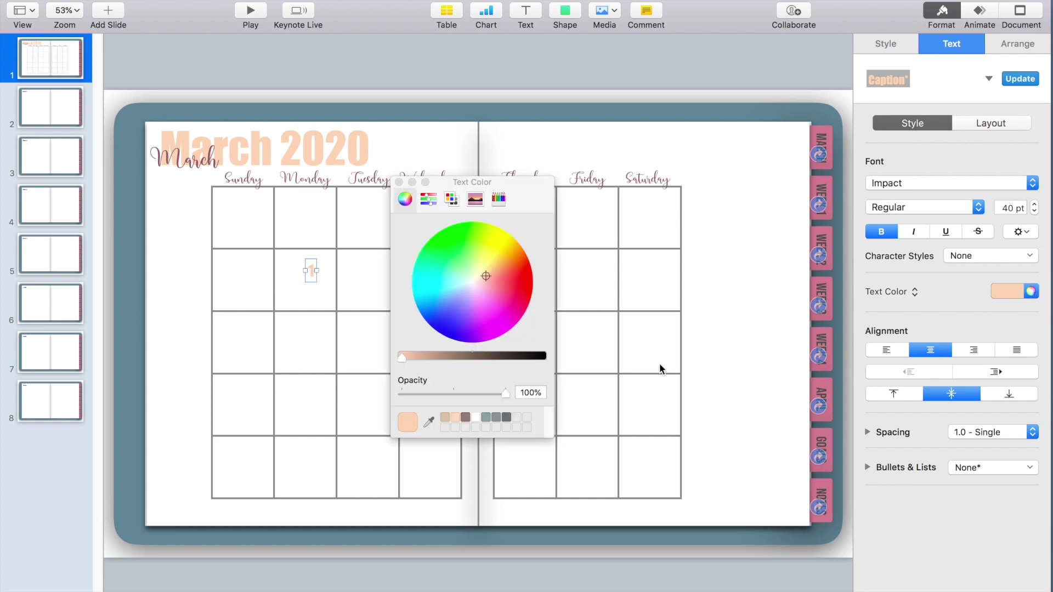
pyautogui.click(429, 421)
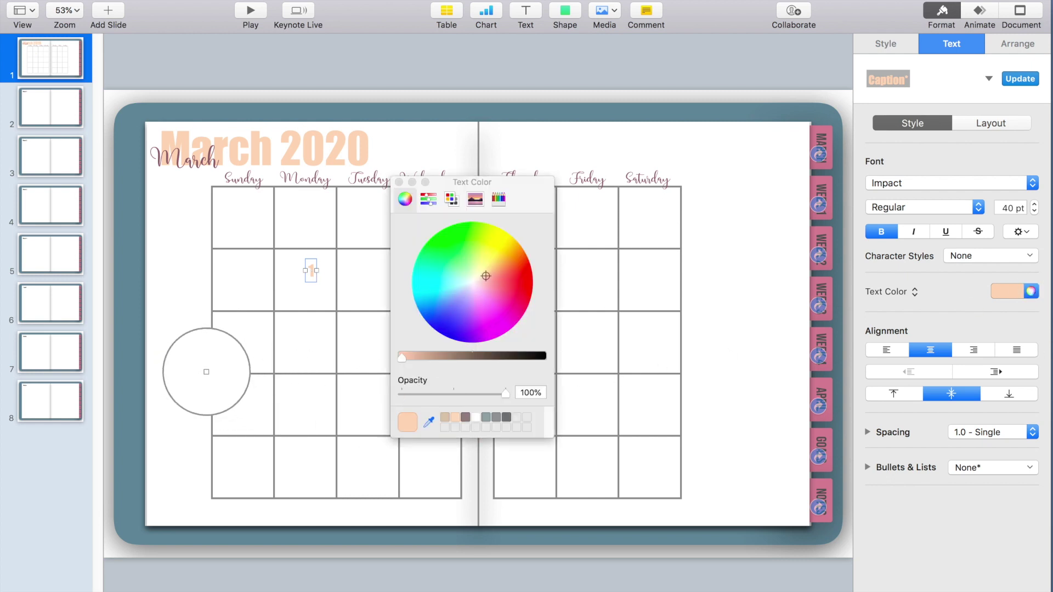
pyautogui.click(212, 371)
pyautogui.click(324, 334)
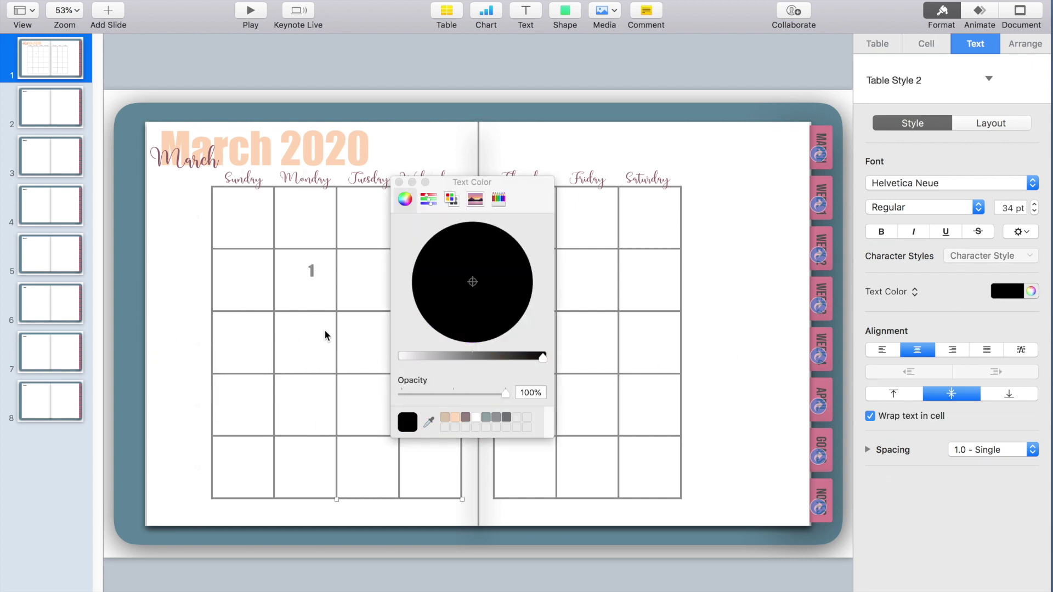
pyautogui.click(311, 271)
pyautogui.click(1034, 211)
pyautogui.click(1034, 211)
pyautogui.click(1035, 211)
pyautogui.click(399, 182)
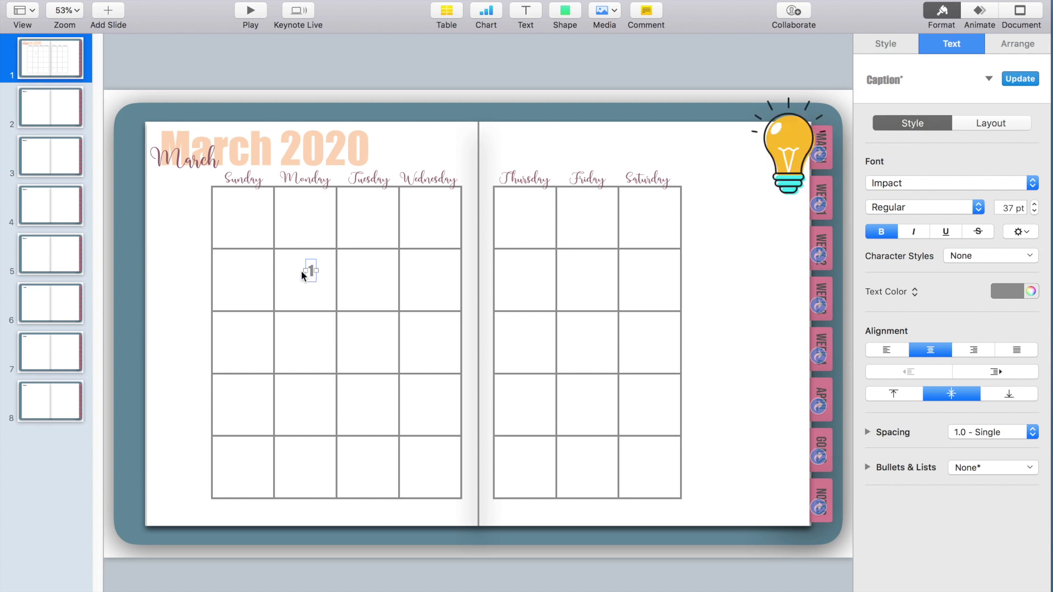
pyautogui.moveTo(308, 273); pyautogui.dragTo(266, 200)
# Copy the 1 box into Monday through Wednesday and renumber the copies 2, 3 and 4
pyautogui.click(255, 211)
pyautogui.click(266, 203)
pyautogui.moveTo(267, 204); pyautogui.dragTo(453, 198)
pyautogui.doubleClick(327, 200)
pyautogui.write('2')
pyautogui.doubleClick(391, 200)
pyautogui.write('3')
pyautogui.click(376, 221)
pyautogui.doubleClick(453, 199)
pyautogui.write('4')
pyautogui.click(455, 219)
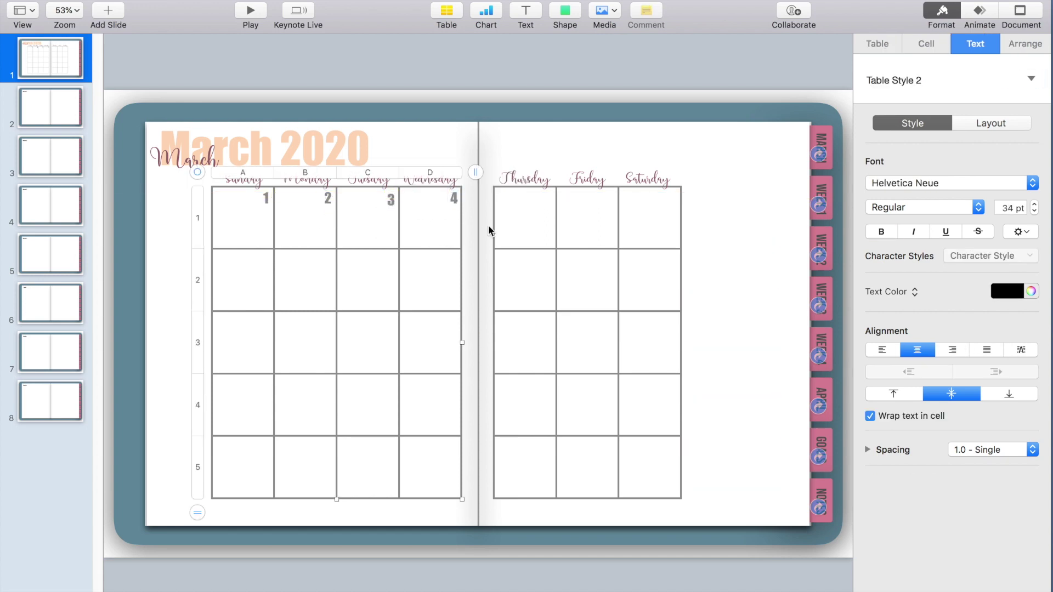
# Copy more date boxes into place and number them 5, 6, 12, 13 and 14
pyautogui.moveTo(327, 198); pyautogui.dragTo(612, 198)
pyautogui.doubleClick(550, 197)
pyautogui.write('5')
pyautogui.doubleClick(612, 197)
pyautogui.write('6')
pyautogui.moveTo(364, 233); pyautogui.dragTo(329, 261)
pyautogui.doubleClick(547, 262)
pyautogui.write('12')
pyautogui.moveTo(547, 252); pyautogui.dragTo(670, 261)
pyautogui.doubleClick(608, 262)
pyautogui.write('13')
pyautogui.doubleClick(670, 261)
pyautogui.write('14')
# Fill the third and fourth rows with dates 15–21 and 22–28
pyautogui.moveTo(267, 263); pyautogui.dragTo(266, 324)
pyautogui.doubleClick(266, 324)
pyautogui.write('15')
pyautogui.moveTo(266, 324); pyautogui.dragTo(671, 324)
pyautogui.write('18')
pyautogui.write('21')
pyautogui.moveTo(261, 263); pyautogui.dragTo(453, 387)
pyautogui.doubleClick(265, 386)
pyautogui.write('222324')
pyautogui.write('25')
pyautogui.write('27')
pyautogui.moveTo(547, 387); pyautogui.dragTo(671, 386)
pyautogui.write('28')
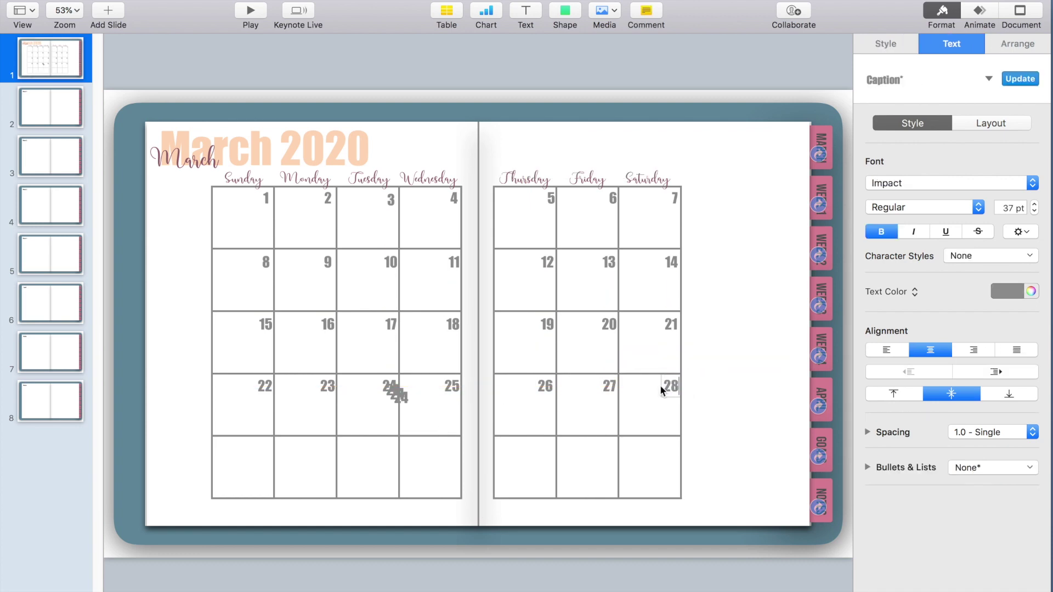
# Copy the 24 box into the fifth row's Sunday–Tuesday cells and number them 29, 30 and 31
pyautogui.click(400, 395)
pyautogui.moveTo(400, 395); pyautogui.dragTo(274, 443)
pyautogui.doubleClick(268, 448)
pyautogui.write('29')
pyautogui.click(394, 394)
pyautogui.moveTo(394, 393); pyautogui.dragTo(328, 448)
pyautogui.doubleClick(327, 449)
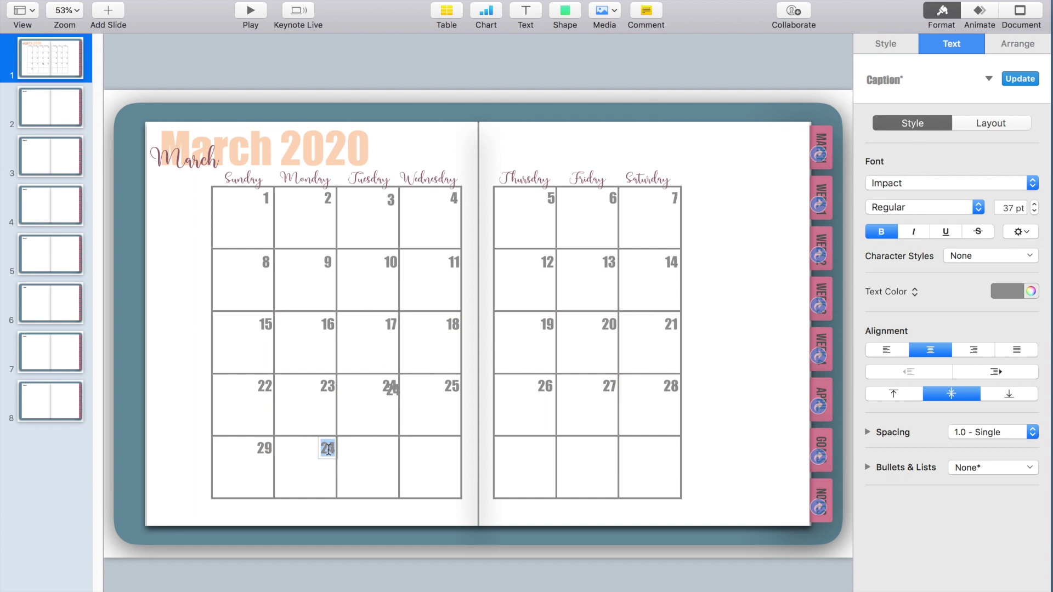
pyautogui.write('30')
pyautogui.click(336, 473)
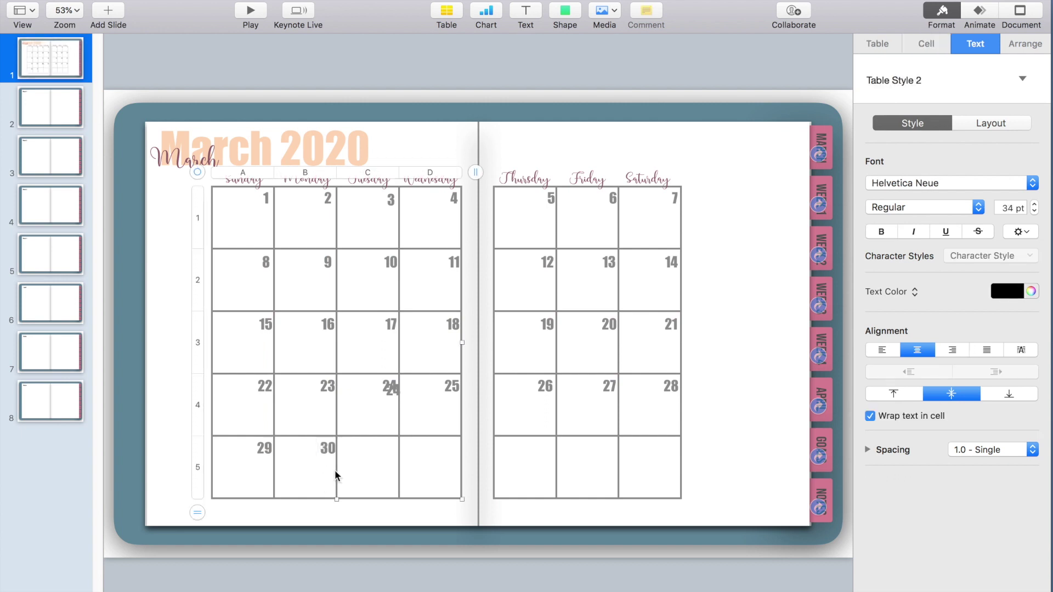
pyautogui.moveTo(394, 394); pyautogui.dragTo(391, 441)
pyautogui.doubleClick(391, 442)
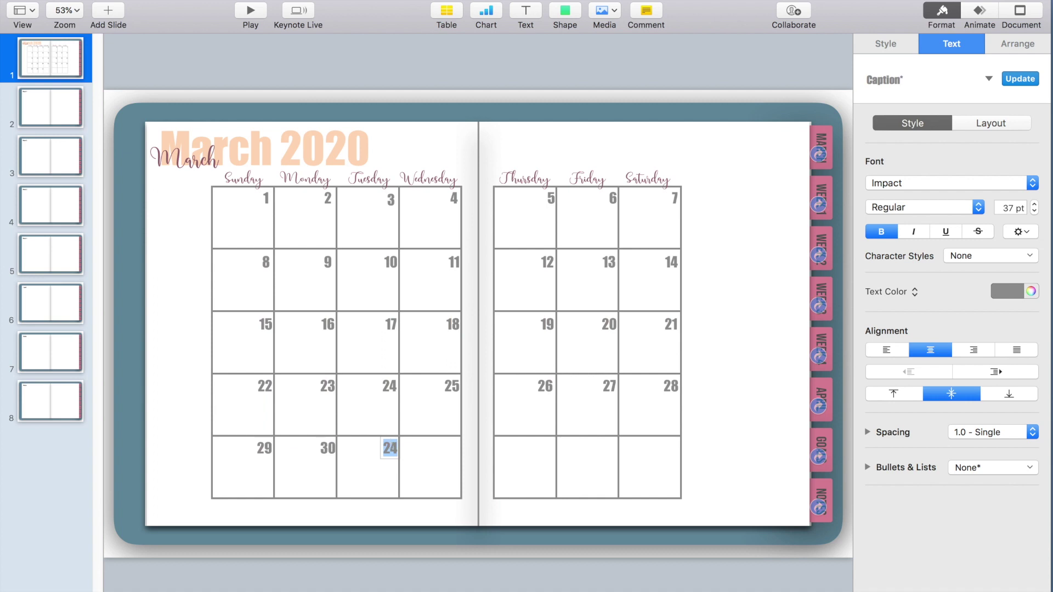
pyautogui.write('31')
pyautogui.click(690, 303)
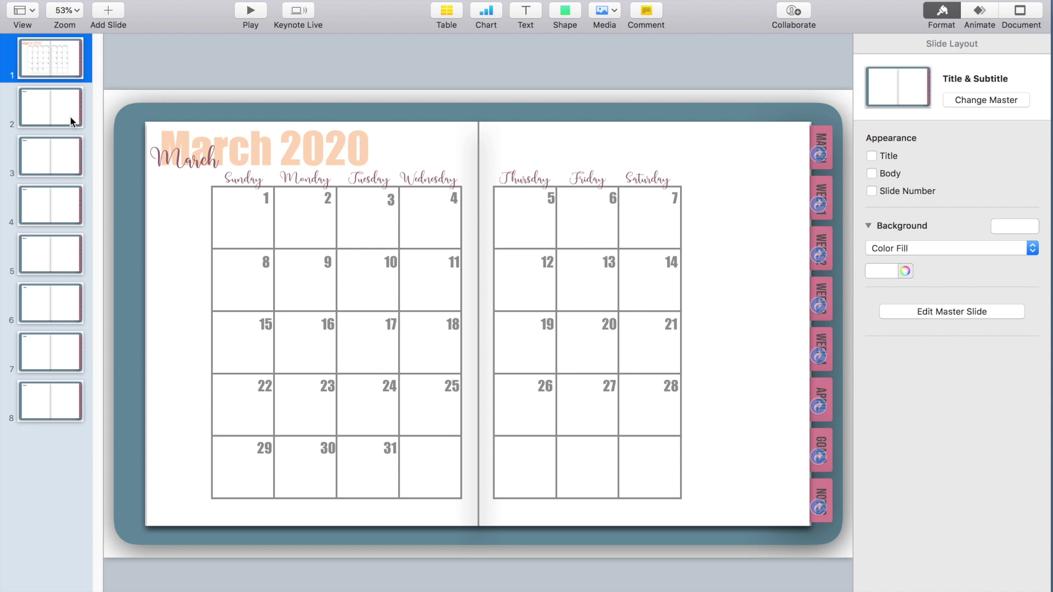
# Copy the whole March calendar onto slide 6, replacing its placeholder April label
pyautogui.press('super+a')
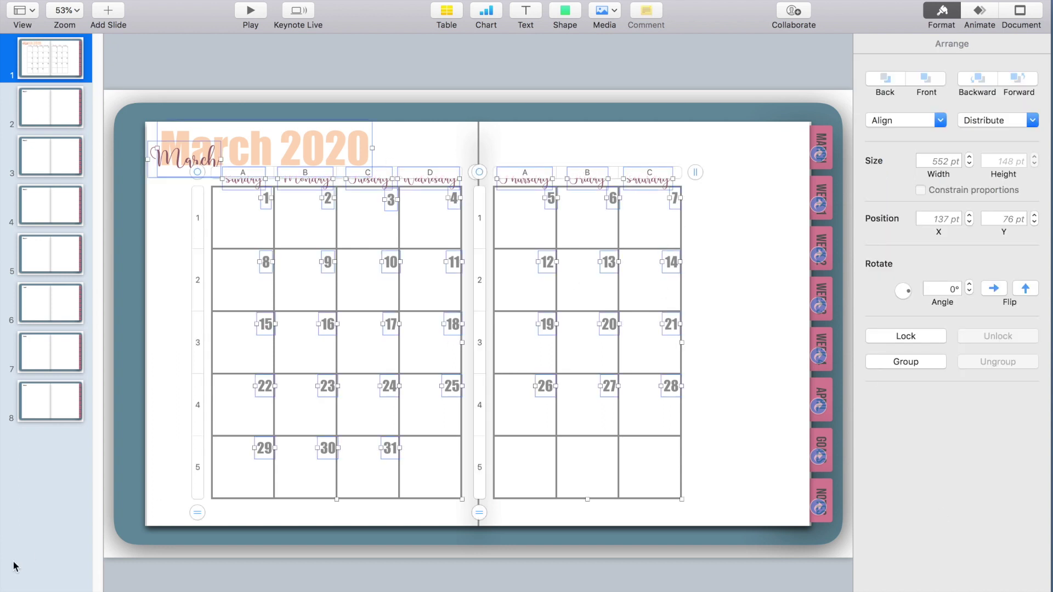
pyautogui.click(64, 299)
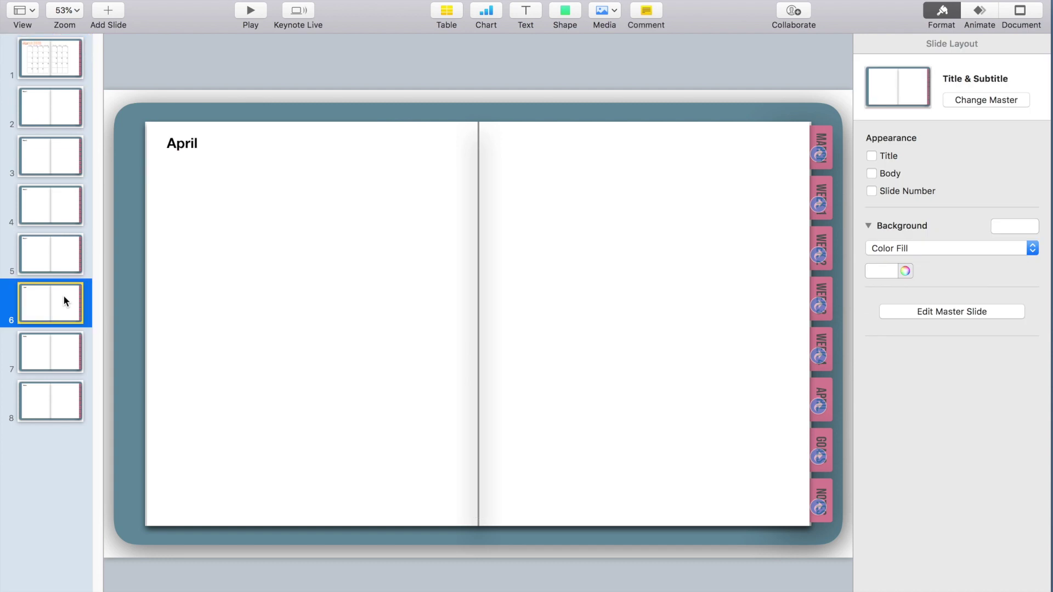
pyautogui.click(200, 140)
pyautogui.press('BackSpace')
pyautogui.press('cmd+v')
# Change the script March label and the March 2020 title to April
pyautogui.click(199, 150)
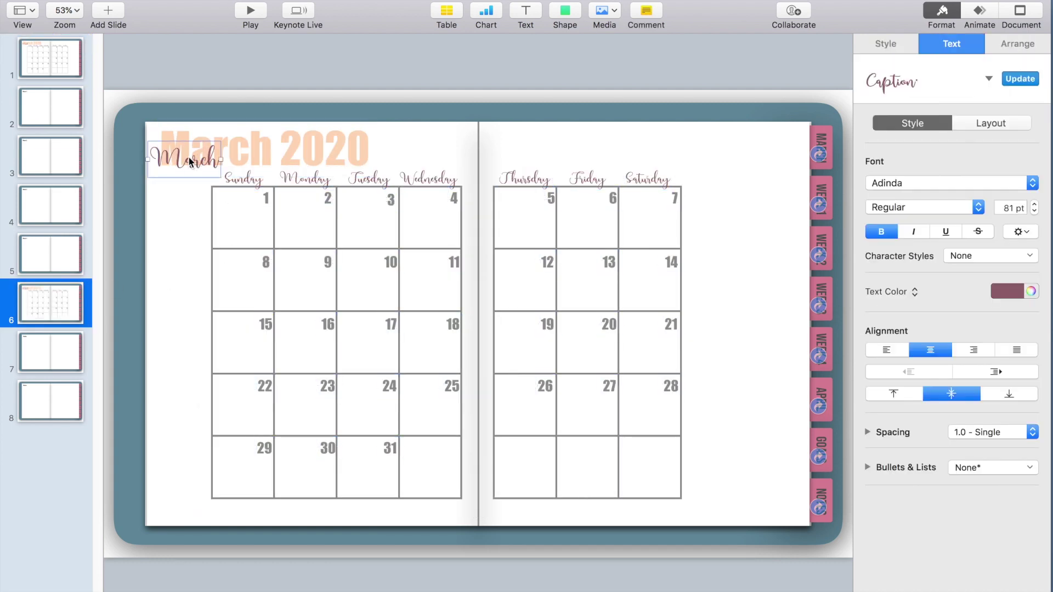
pyautogui.doubleClick(189, 159)
pyautogui.write('April')
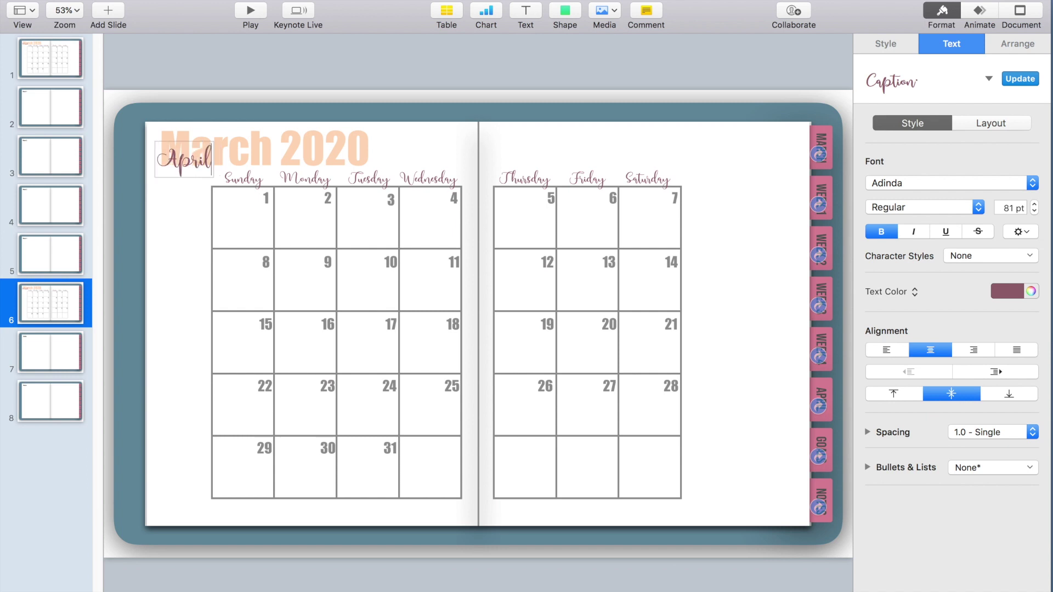
pyautogui.doubleClick(225, 145)
pyautogui.moveTo(273, 150); pyautogui.dragTo(85, 132)
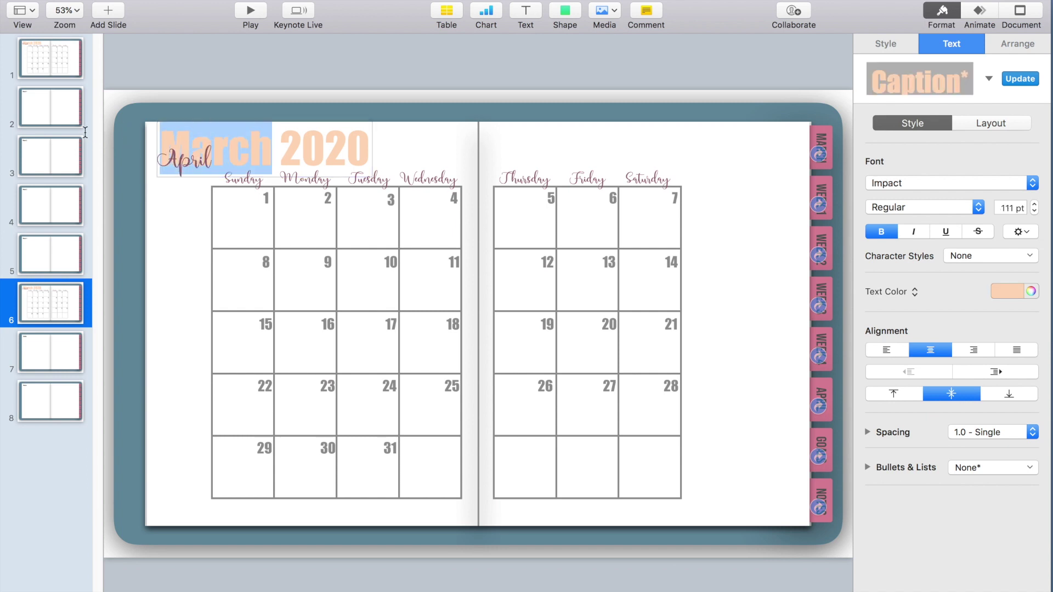
pyautogui.write('April')
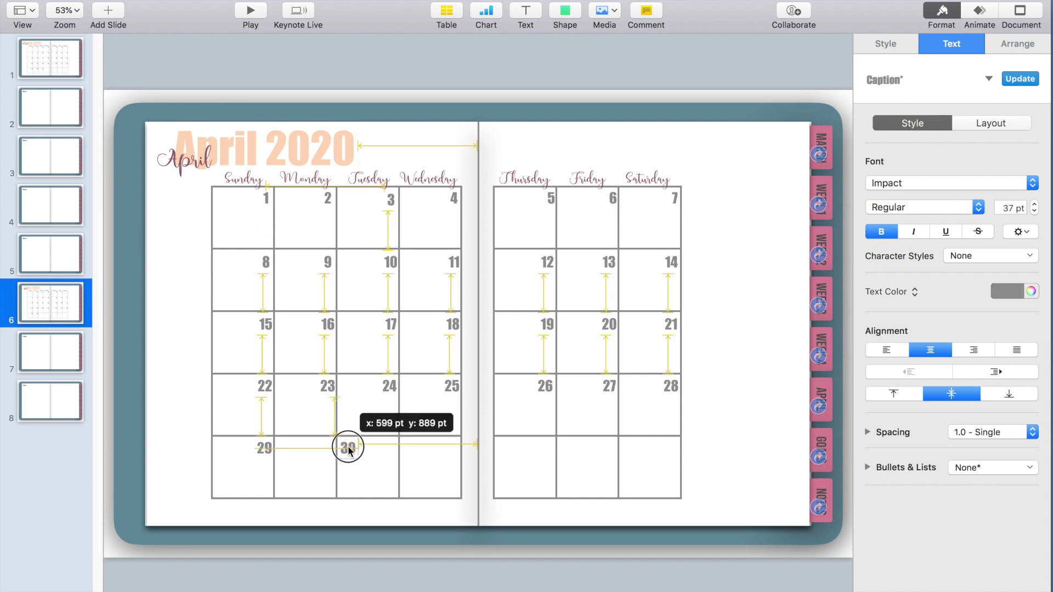
# Shift the lower rows of date boxes three days later for April
pyautogui.moveTo(348, 441); pyautogui.dragTo(398, 449)
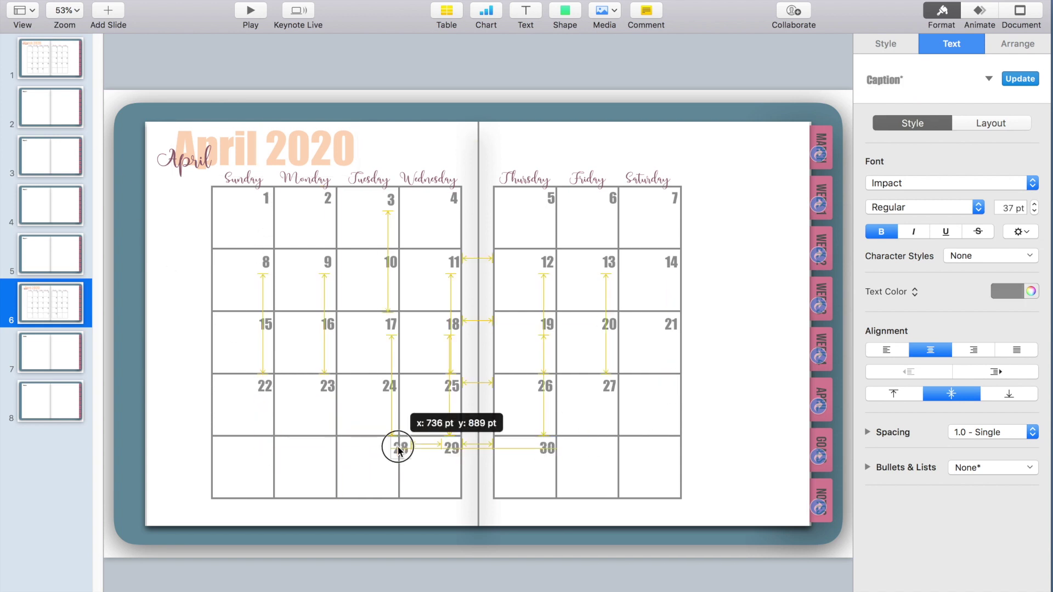
pyautogui.moveTo(608, 386); pyautogui.dragTo(327, 448)
pyautogui.moveTo(545, 386); pyautogui.dragTo(258, 439)
pyautogui.moveTo(451, 386); pyautogui.dragTo(671, 386)
pyautogui.moveTo(392, 383); pyautogui.dragTo(608, 386)
pyautogui.moveTo(328, 386); pyautogui.dragTo(544, 386)
pyautogui.moveTo(265, 386); pyautogui.dragTo(454, 379)
pyautogui.moveTo(670, 325); pyautogui.dragTo(390, 386)
pyautogui.moveTo(609, 324); pyautogui.dragTo(328, 386)
pyautogui.moveTo(540, 327); pyautogui.dragTo(265, 386)
pyautogui.moveTo(452, 324); pyautogui.dragTo(670, 324)
pyautogui.moveTo(390, 324); pyautogui.dragTo(608, 324)
pyautogui.moveTo(328, 324); pyautogui.dragTo(547, 324)
pyautogui.moveTo(265, 325); pyautogui.dragTo(454, 324)
pyautogui.moveTo(671, 263); pyautogui.dragTo(389, 324)
pyautogui.moveTo(608, 262); pyautogui.dragTo(327, 324)
# Finish shifting the top rows' dates so April 1 falls on Wednesday
pyautogui.moveTo(453, 262); pyautogui.dragTo(673, 261)
pyautogui.moveTo(390, 262); pyautogui.dragTo(609, 261)
pyautogui.moveTo(328, 262); pyautogui.dragTo(551, 261)
pyautogui.moveTo(266, 262); pyautogui.dragTo(453, 260)
pyautogui.moveTo(674, 198); pyautogui.dragTo(393, 260)
pyautogui.moveTo(612, 198); pyautogui.dragTo(329, 260)
pyautogui.moveTo(550, 198); pyautogui.dragTo(266, 260)
pyautogui.moveTo(454, 198); pyautogui.dragTo(671, 198)
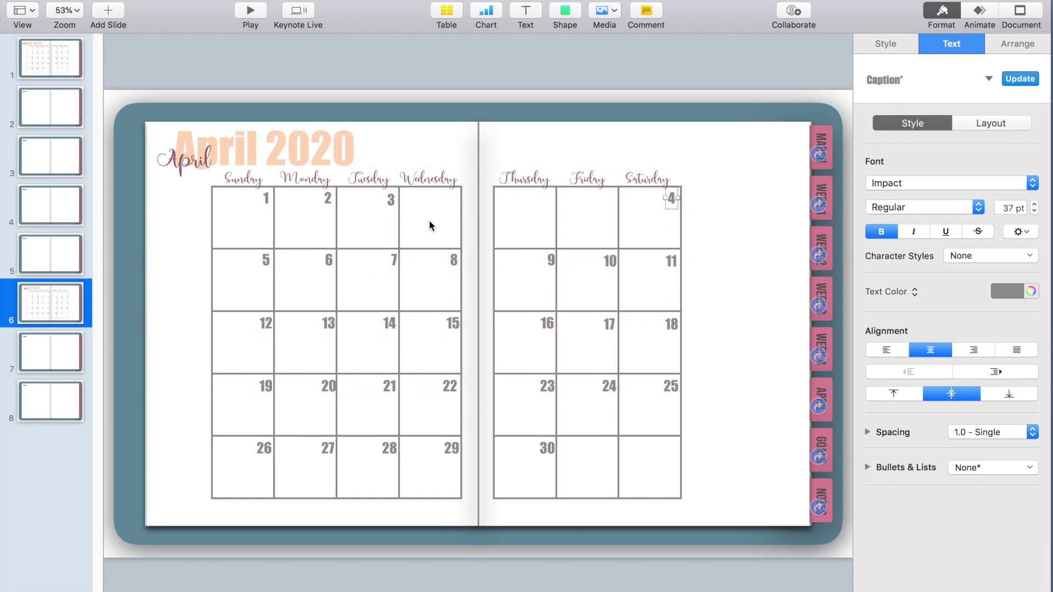
pyautogui.press('Right')
pyautogui.press('Right')
pyautogui.moveTo(393, 203); pyautogui.dragTo(612, 200)
pyautogui.moveTo(329, 198); pyautogui.dragTo(552, 203)
pyautogui.moveTo(266, 198); pyautogui.dragTo(455, 196)
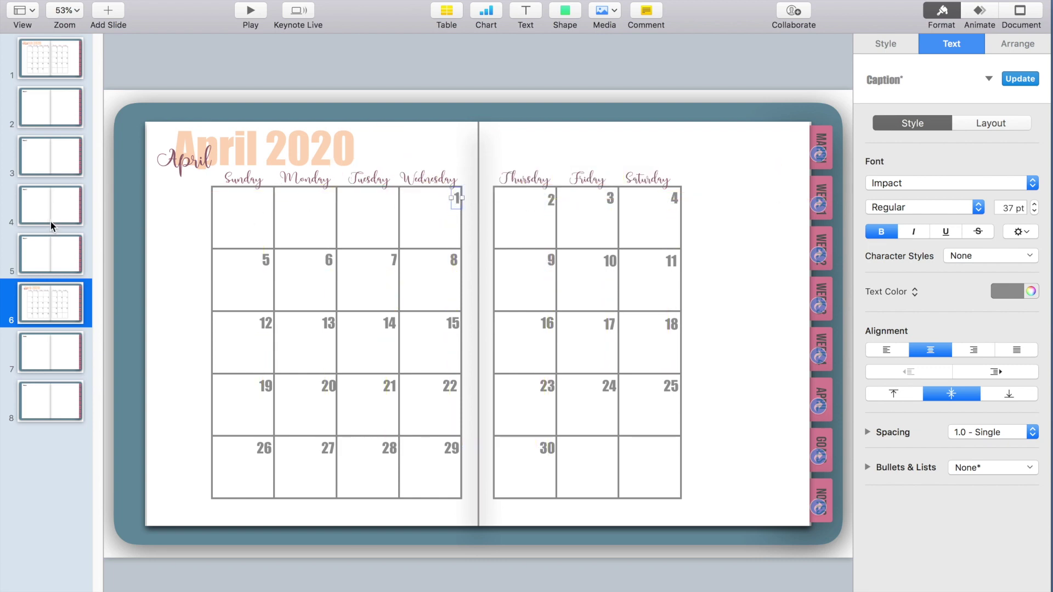
pyautogui.click(53, 443)
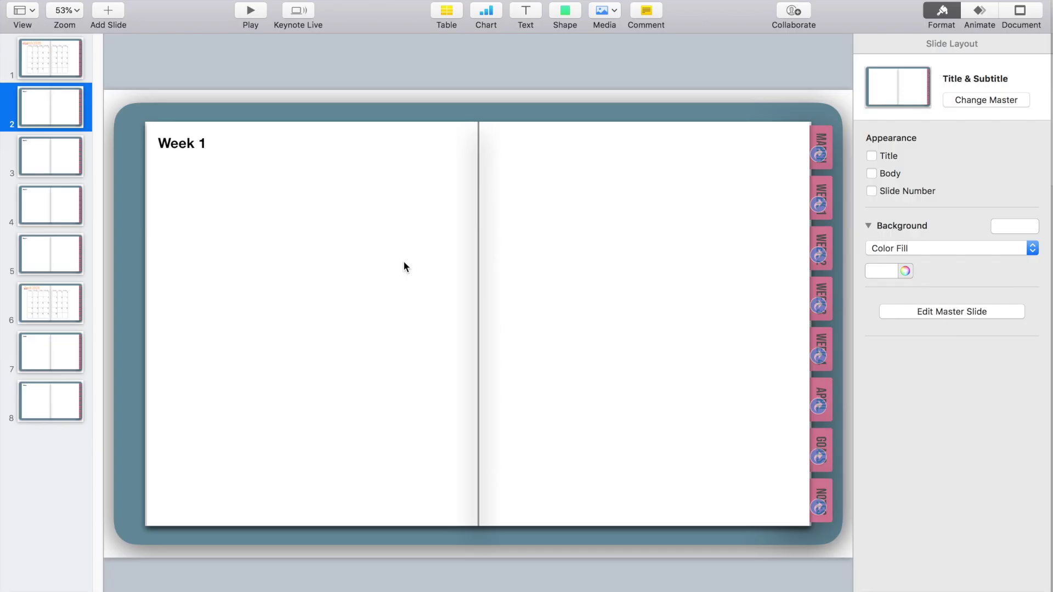
# Paste the hourly 7:00–9:00 time list onto the Week 1 spread and resize it
pyautogui.press('cmd+v')
pyautogui.moveTo(603, 289); pyautogui.dragTo(581, 268)
pyautogui.moveTo(602, 386); pyautogui.dragTo(594, 379)
# Copy the March 2020 and script March headings onto the Week 1 spread, placing March 2020 at the top
pyautogui.click(189, 223)
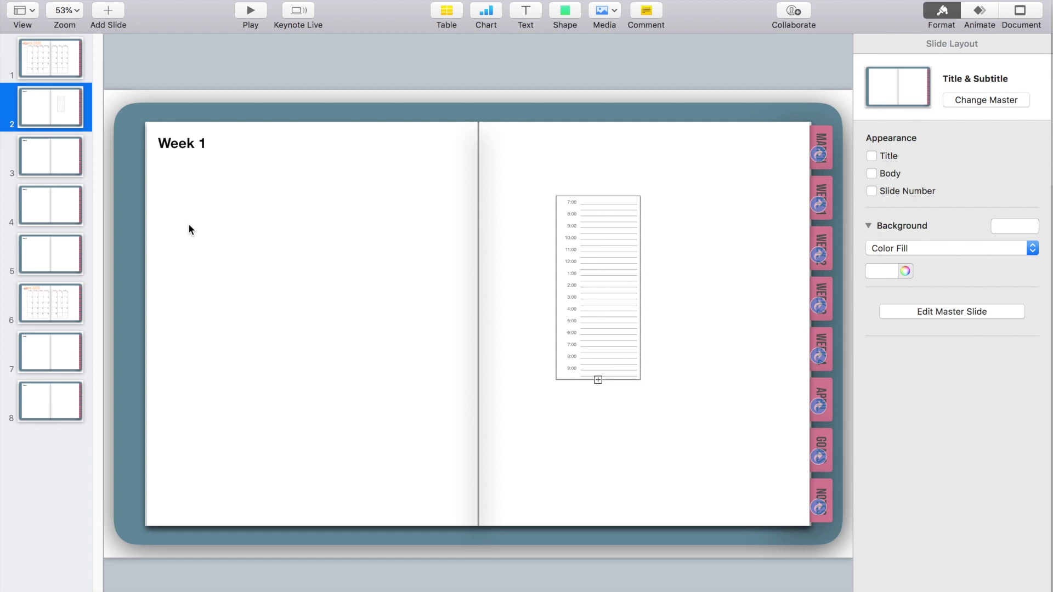
pyautogui.click(34, 60)
pyautogui.click(205, 159)
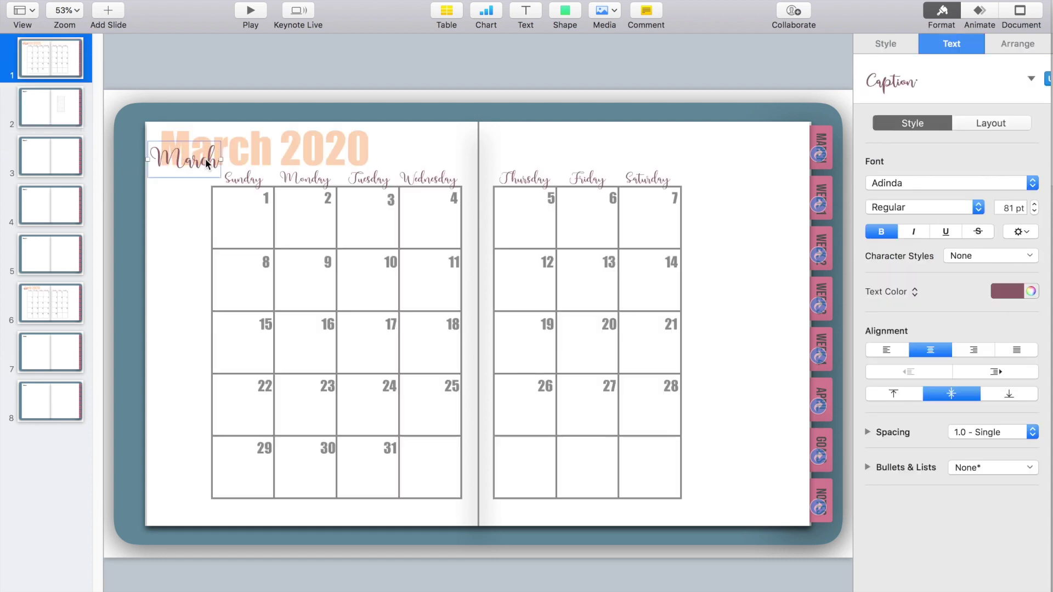
pyautogui.click(77, 105)
pyautogui.press('super+v')
pyautogui.moveTo(237, 159); pyautogui.dragTo(278, 258)
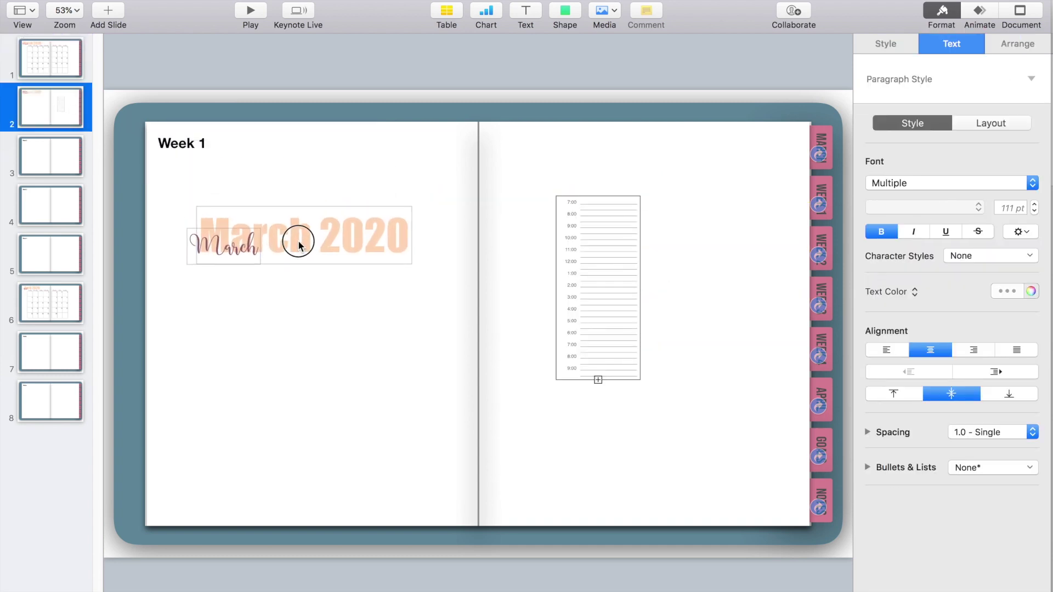
pyautogui.click(194, 144)
pyautogui.click(207, 159)
pyautogui.moveTo(294, 265); pyautogui.dragTo(262, 178)
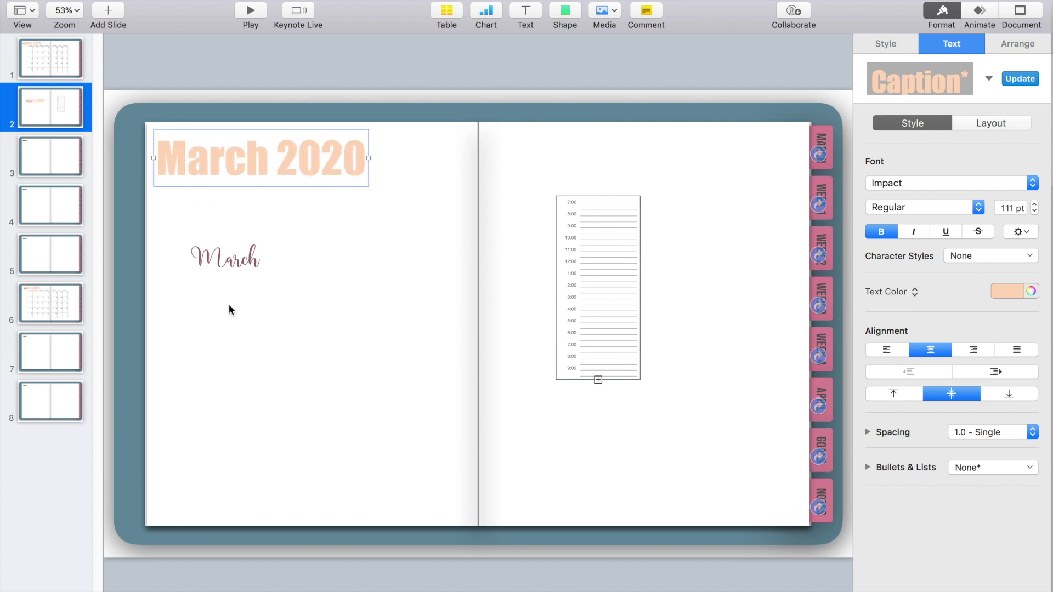
# Append '2-8' to the script March heading and position it top-left over the title
pyautogui.click(235, 272)
pyautogui.doubleClick(233, 270)
pyautogui.click(261, 267)
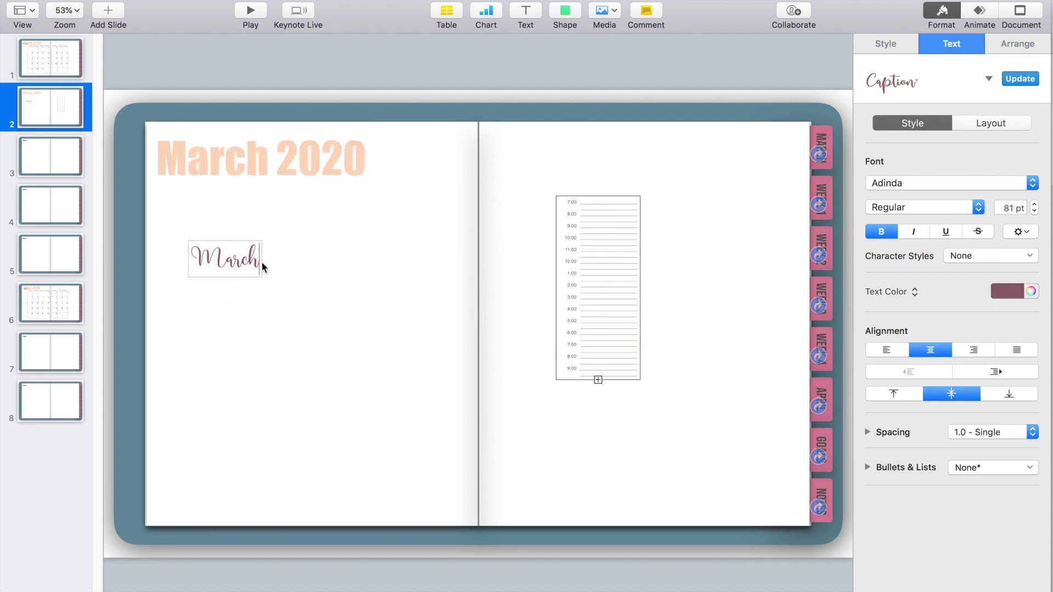
pyautogui.write('2-8')
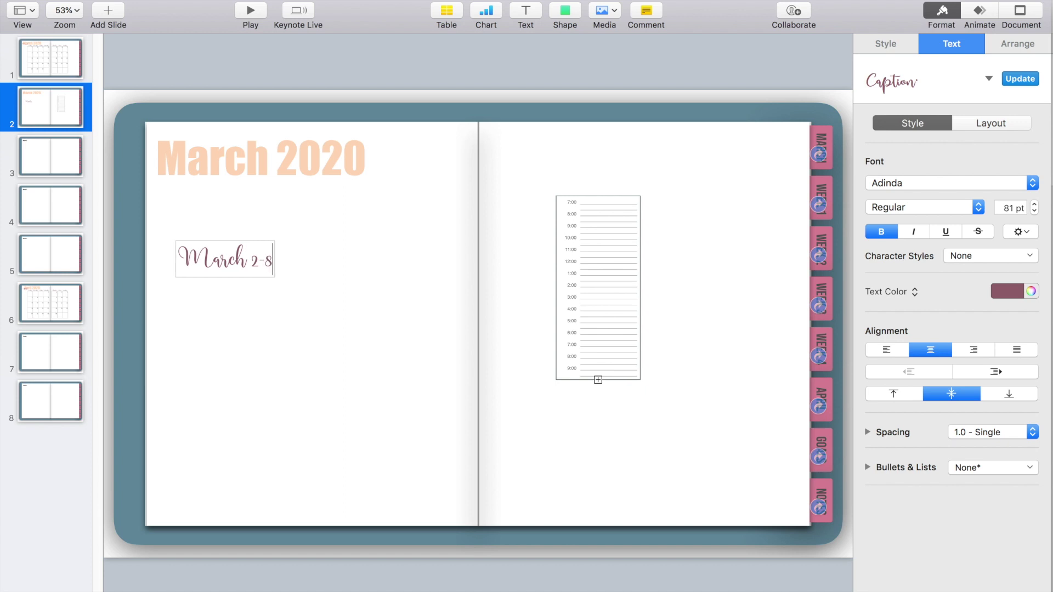
pyautogui.moveTo(232, 254); pyautogui.dragTo(205, 164)
pyautogui.click(282, 188)
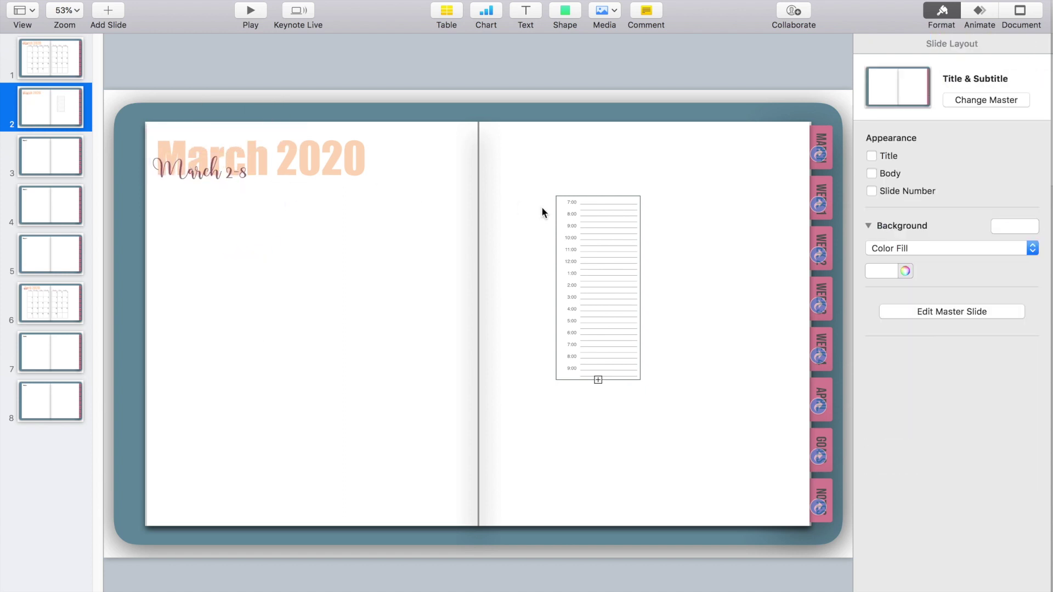
pyautogui.click(601, 222)
# Copy the schedule column and line up three hourly columns on the left page
pyautogui.moveTo(603, 221); pyautogui.dragTo(290, 219)
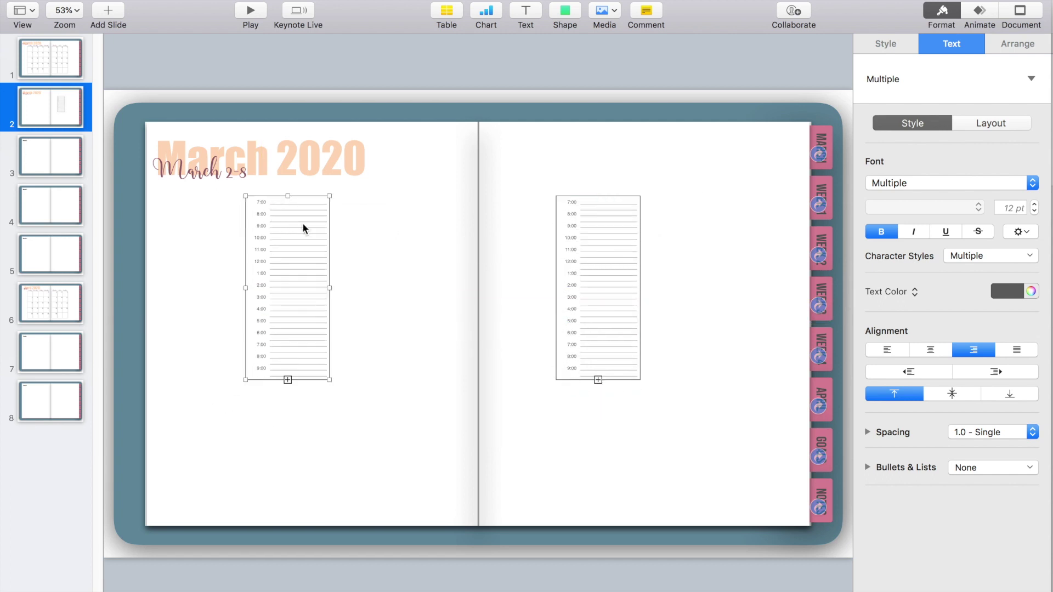
pyautogui.moveTo(564, 246); pyautogui.dragTo(385, 248)
pyautogui.moveTo(606, 261); pyautogui.dragTo(552, 252)
pyautogui.moveTo(382, 239); pyautogui.dragTo(426, 228)
pyautogui.moveTo(303, 221); pyautogui.dragTo(327, 258)
pyautogui.moveTo(391, 256); pyautogui.dragTo(380, 280)
pyautogui.moveTo(566, 271); pyautogui.dragTo(557, 301)
pyautogui.moveTo(434, 284)
pyautogui.mouseDown()
pyautogui.moveTo(446, 284)
pyautogui.moveTo(437, 282)
pyautogui.mouseUp()
pyautogui.moveTo(529, 294); pyautogui.dragTo(239, 303)
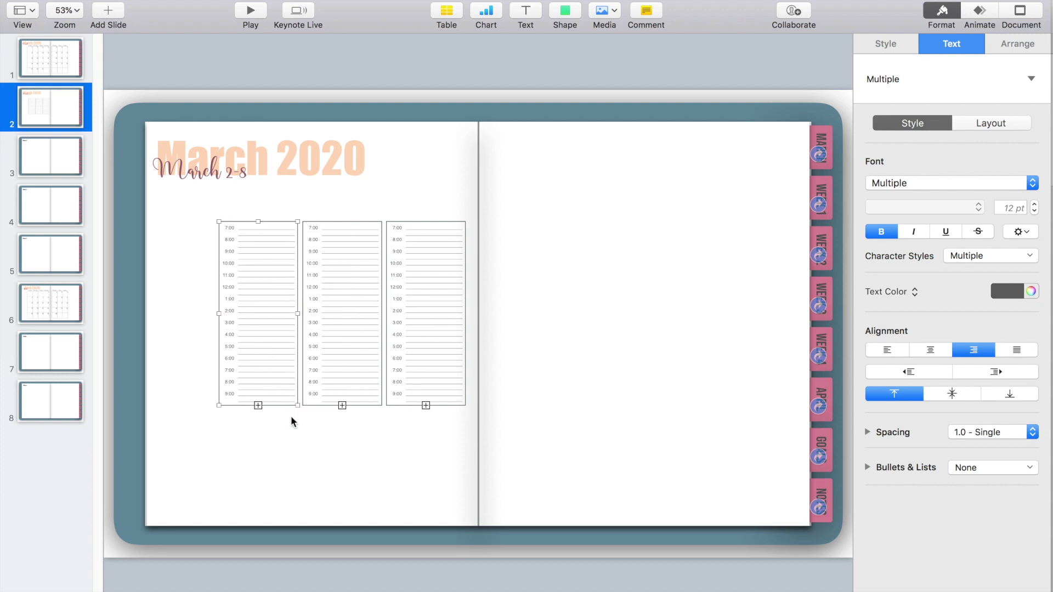
# Copy the middle column onto the right page beside the existing right-page column
pyautogui.click(291, 433)
pyautogui.moveTo(389, 370); pyautogui.dragTo(613, 330)
pyautogui.click(711, 328)
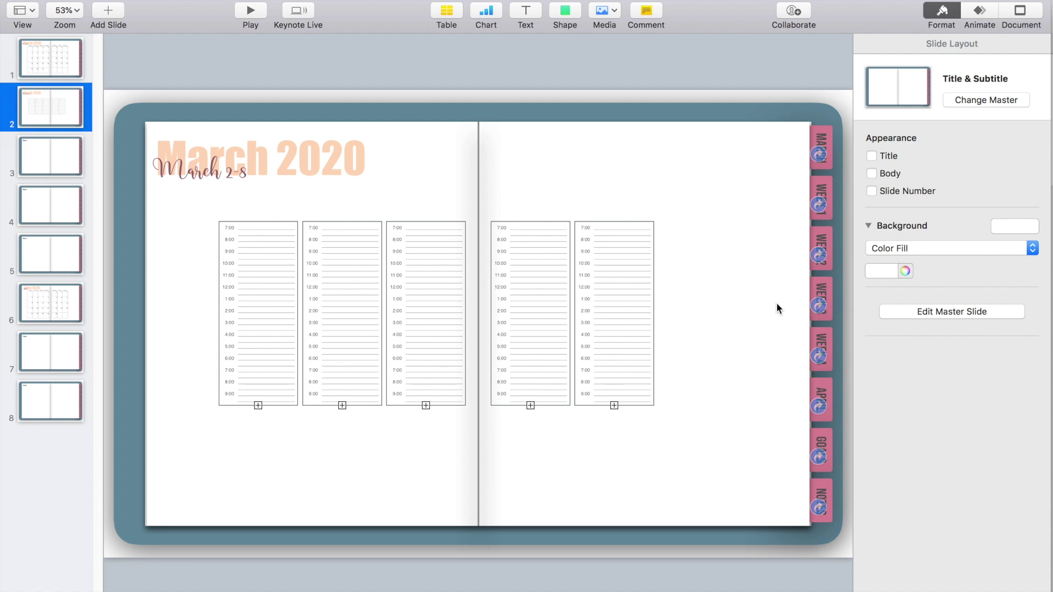
pyautogui.click(632, 235)
# Copy a column as an empty box and shrink it into a short header box above the first column
pyautogui.moveTo(633, 234); pyautogui.dragTo(751, 253)
pyautogui.press('BackSpace')
pyautogui.click(764, 404)
pyautogui.click(733, 405)
pyautogui.moveTo(733, 406); pyautogui.dragTo(265, 215)
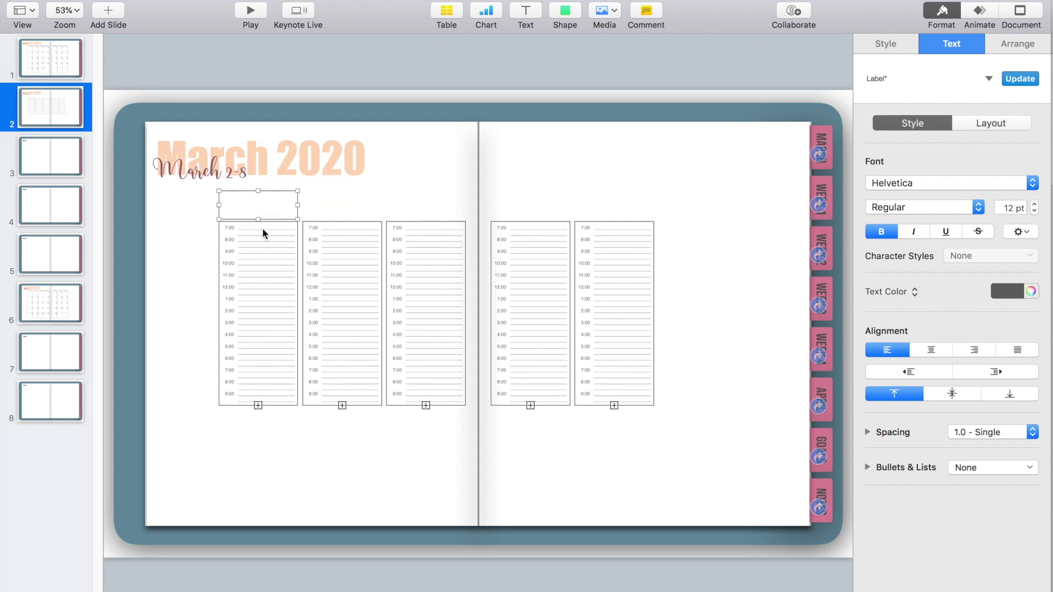
# Shift all five columns down and move the header box up above the first column
pyautogui.keyDown('shift'); pyautogui.click(274, 263); pyautogui.keyUp('shift')
pyautogui.keyDown('shift'); pyautogui.click(351, 274); pyautogui.keyUp('shift')
pyautogui.keyDown('shift'); pyautogui.click(416, 291); pyautogui.keyUp('shift')
pyautogui.keyDown('shift'); pyautogui.click(543, 308); pyautogui.keyUp('shift')
pyautogui.keyDown('shift'); pyautogui.click(621, 318); pyautogui.keyUp('shift')
pyautogui.moveTo(620, 319); pyautogui.dragTo(621, 334)
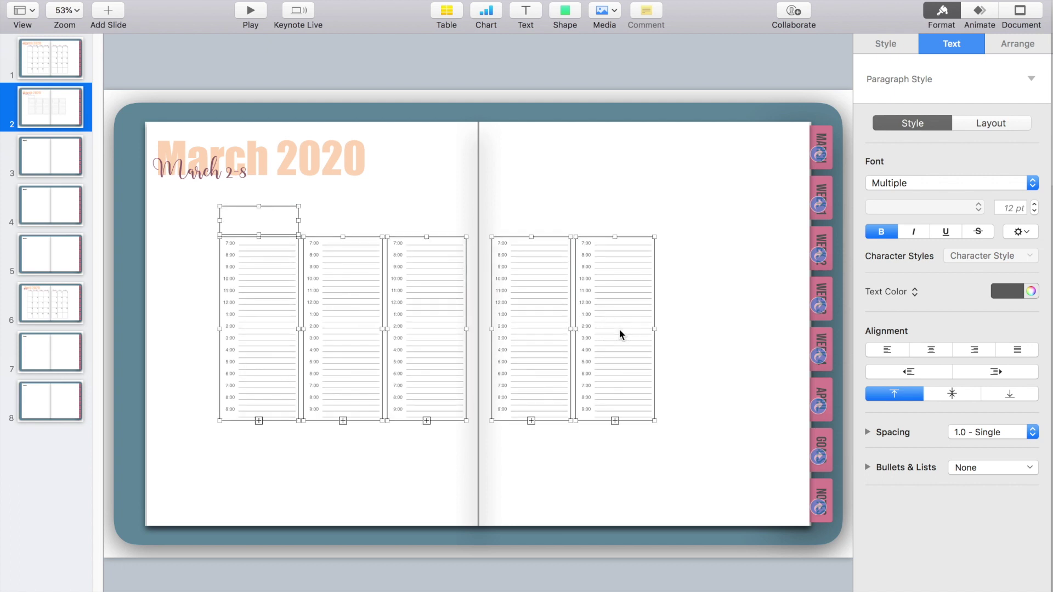
pyautogui.click(245, 219)
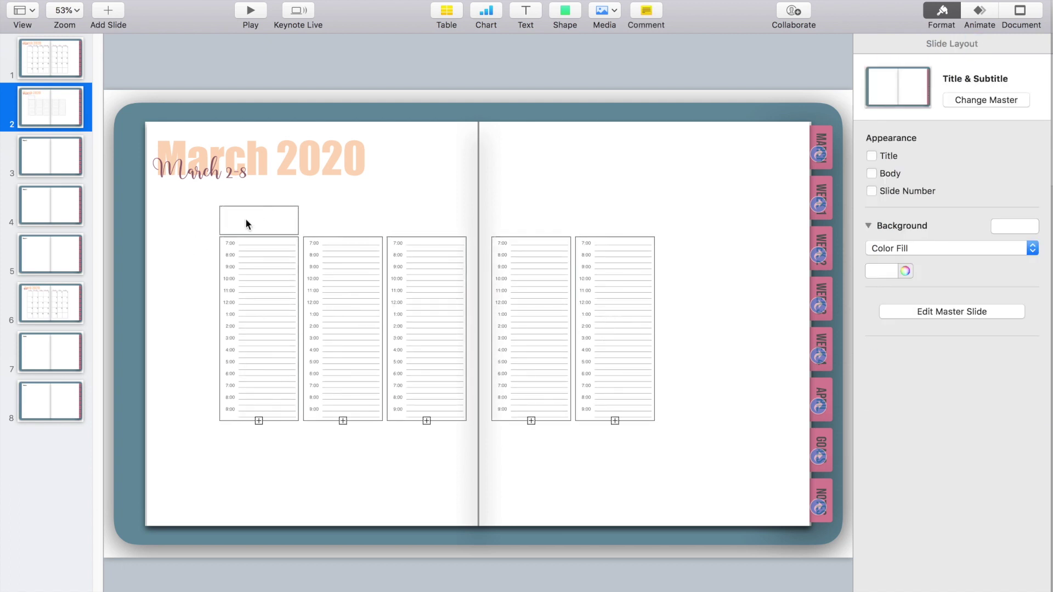
pyautogui.click(278, 215)
pyautogui.moveTo(278, 215); pyautogui.dragTo(322, 206)
pyautogui.click(286, 208)
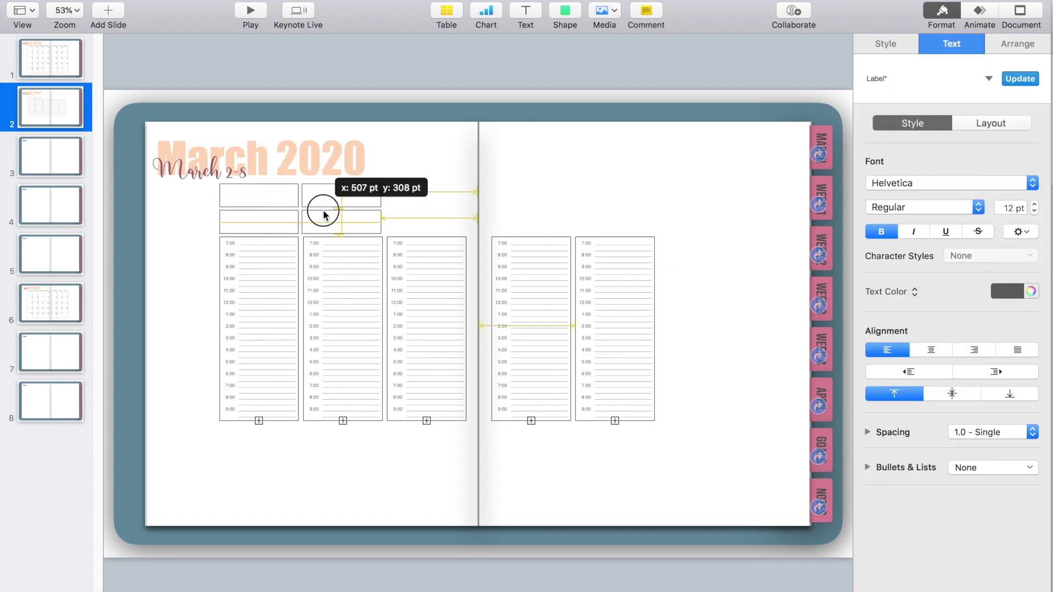
# Copy the two stacked header boxes and paste them above the other columns
pyautogui.scroll(5, 272, 228)
pyautogui.hscroll(-3, 273, 229)
pyautogui.scroll(3, 350, 351)
pyautogui.click(349, 353)
pyautogui.moveTo(454, 306); pyautogui.dragTo(801, 329)
pyautogui.hscroll(3, 227, 329)
pyautogui.press('super+v')
pyautogui.moveTo(227, 329); pyautogui.dragTo(798, 238)
pyautogui.hscroll(5, 603, 274)
pyautogui.moveTo(521, 317); pyautogui.dragTo(806, 308)
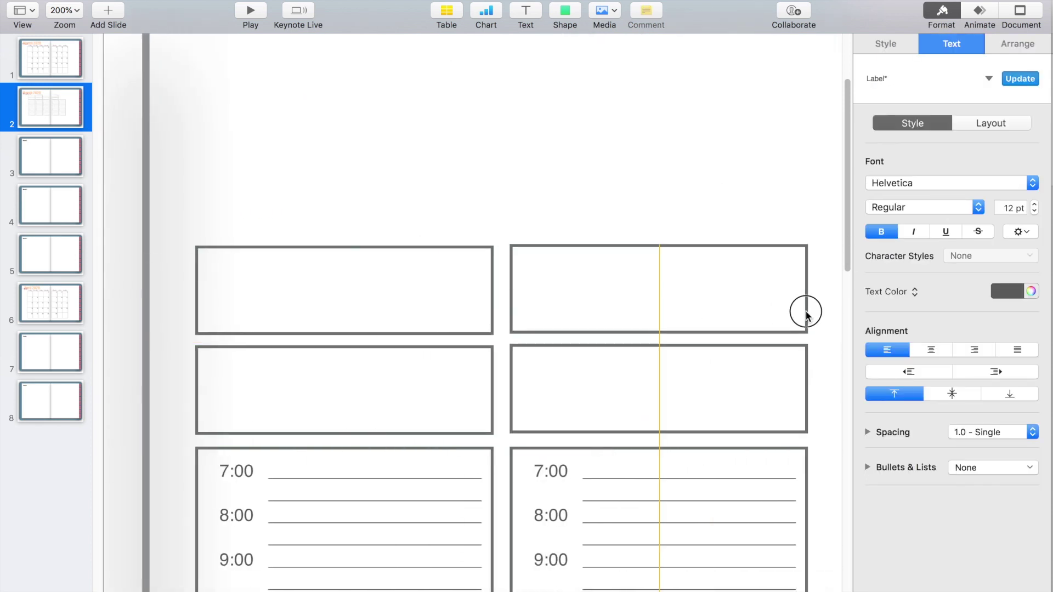
pyautogui.hscroll(-5, 548, 329)
# Fit the whole spread in view and select the March 2-8 heading
pyautogui.click(779, 389)
pyautogui.click(65, 9)
pyautogui.click(60, 154)
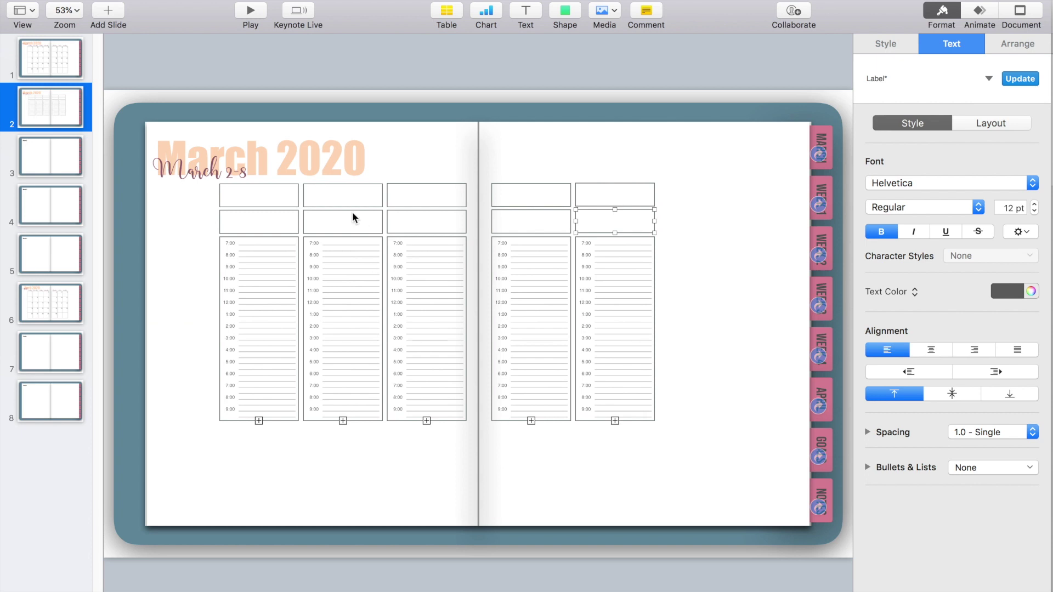
pyautogui.click(272, 198)
pyautogui.click(198, 174)
# Duplicate the March 2-8 caption over the first header box as 'Monday' at 50 pt
pyautogui.moveTo(198, 176); pyautogui.dragTo(266, 196)
pyautogui.doubleClick(265, 195)
pyautogui.tripleClick(265, 196)
pyautogui.write('Monday')
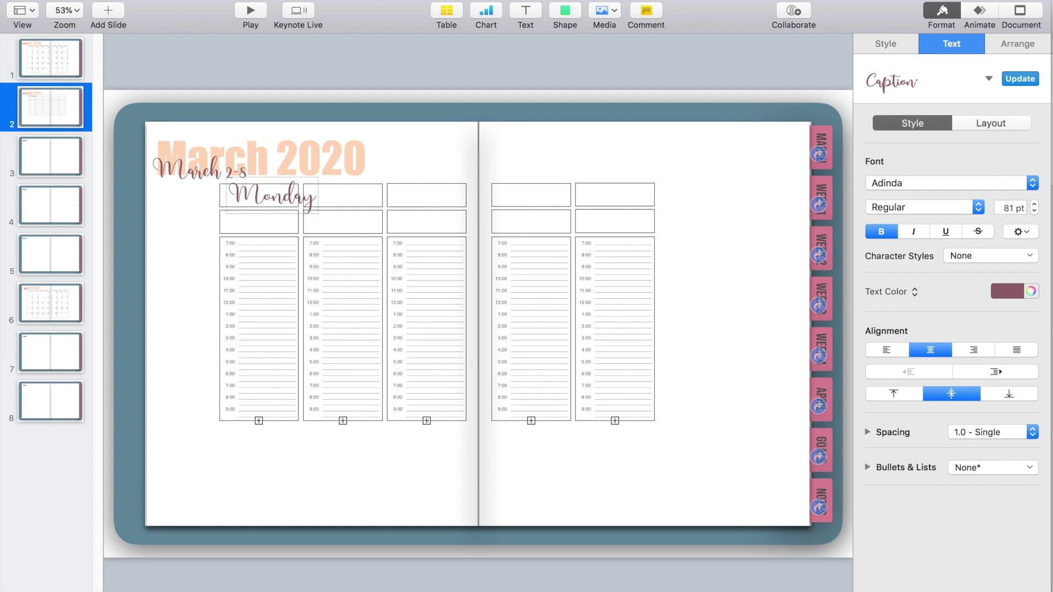
pyautogui.doubleClick(1011, 208)
pyautogui.write('50')
pyautogui.press('Return')
# Centre a slightly smaller Monday 2 in its header box and delete the border box behind it
pyautogui.click(278, 199)
pyautogui.moveTo(277, 198)
pyautogui.mouseDown()
pyautogui.moveTo(266, 187)
pyautogui.moveTo(263, 201)
pyautogui.mouseUp()
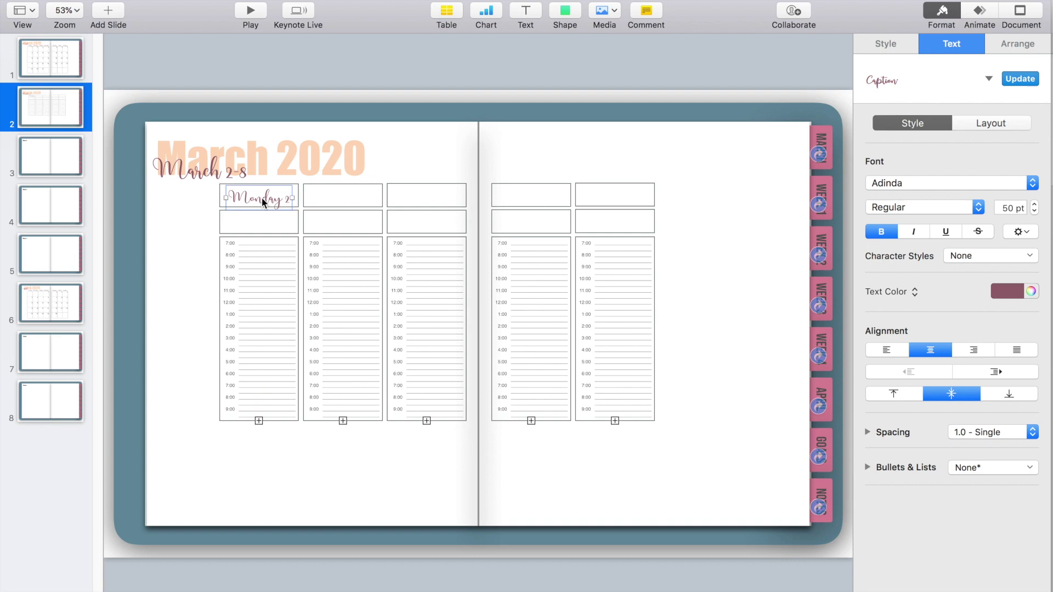
pyautogui.click(1034, 211)
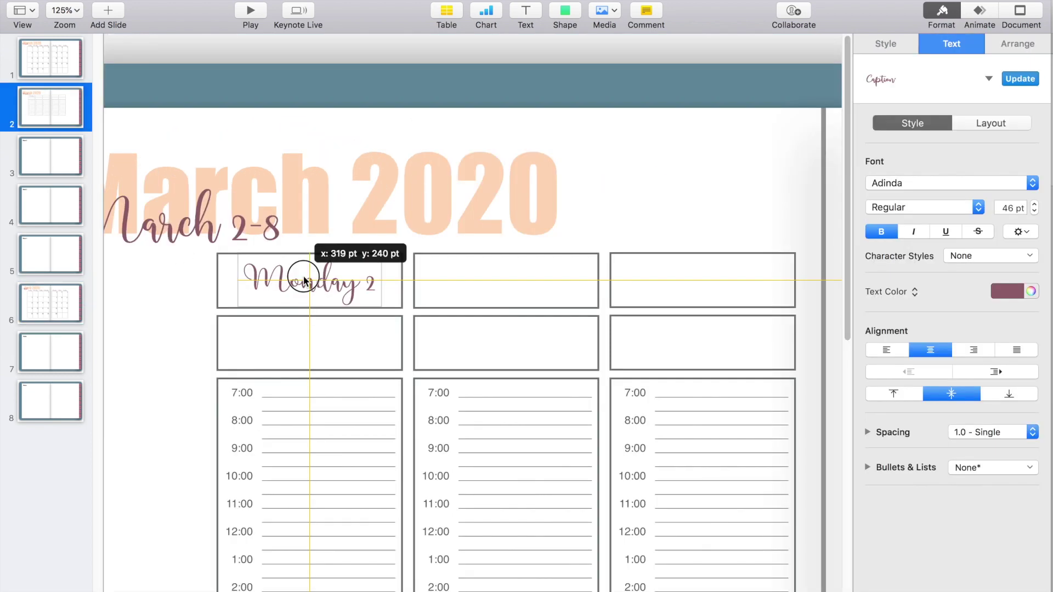
pyautogui.moveTo(308, 278); pyautogui.dragTo(305, 281)
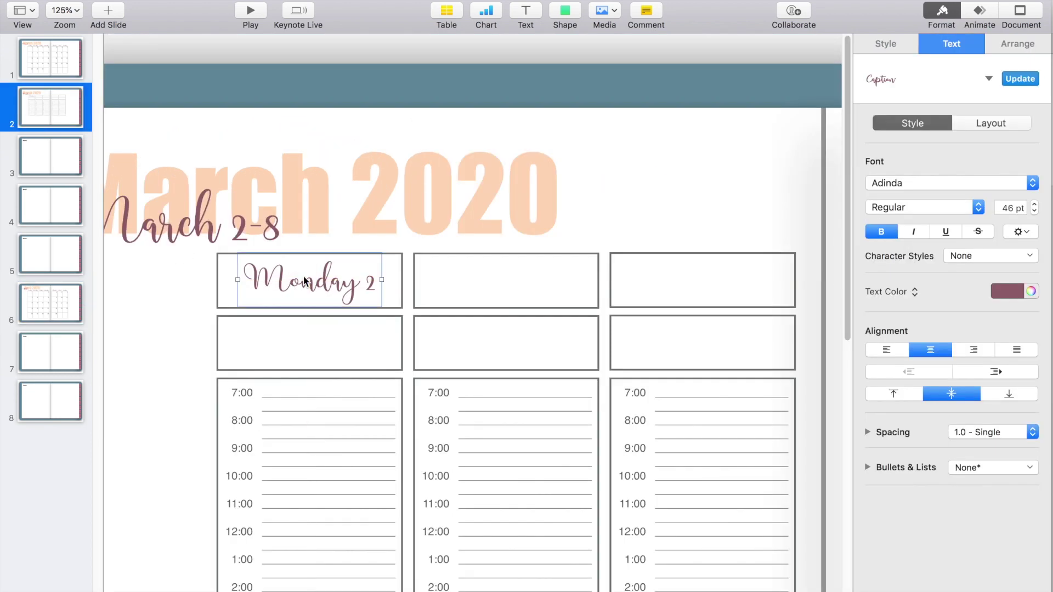
pyautogui.click(146, 343)
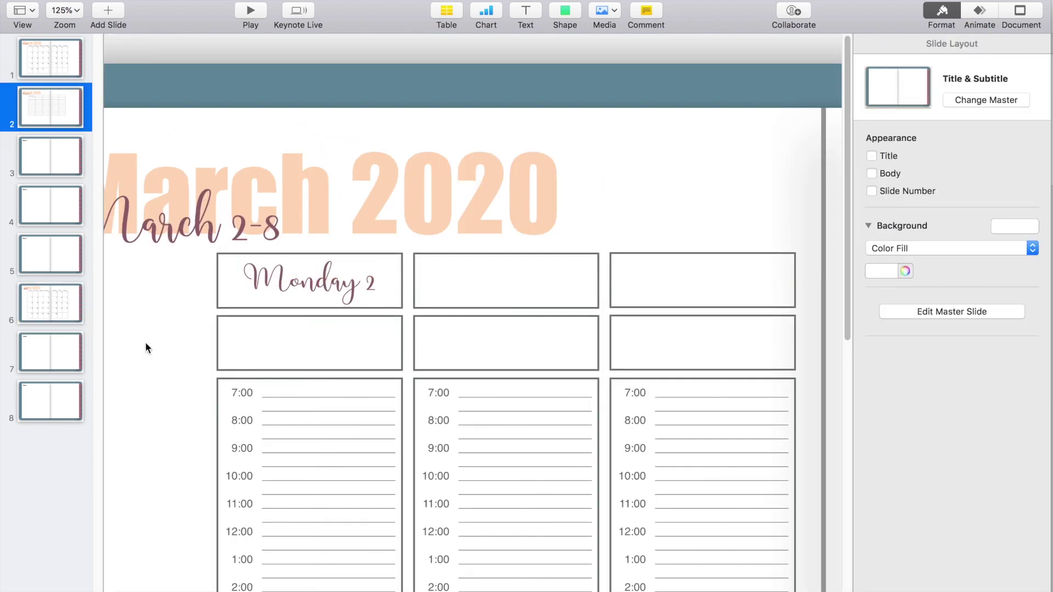
pyautogui.click(402, 302)
pyautogui.press('BackSpace')
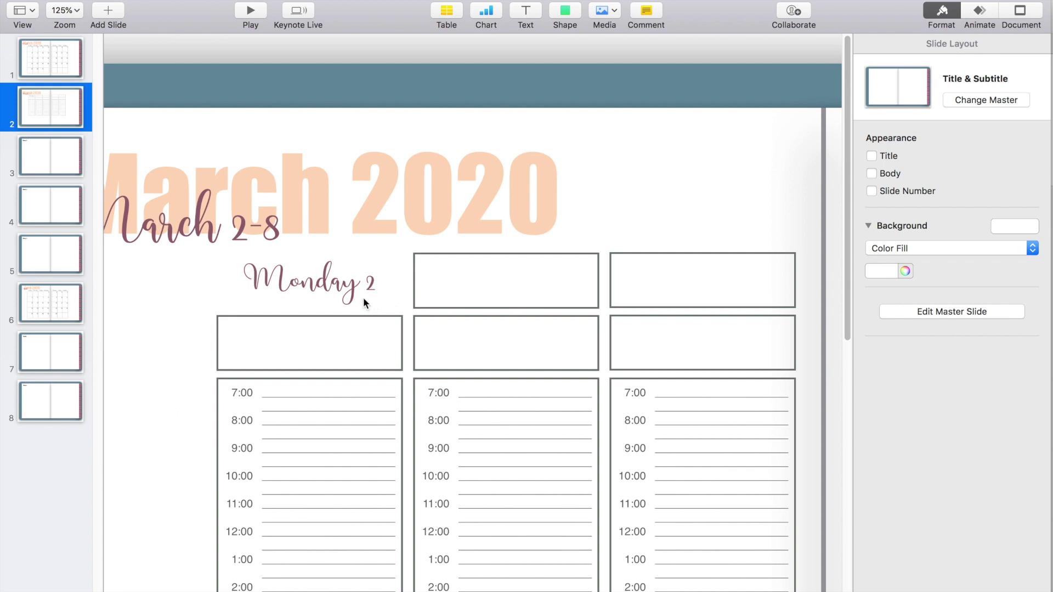
# Delete the next top header box and add Tuesday 3, Wednesday 4, Thursday 5 and Friday 6 headings
pyautogui.scroll(-4, 333, 284)
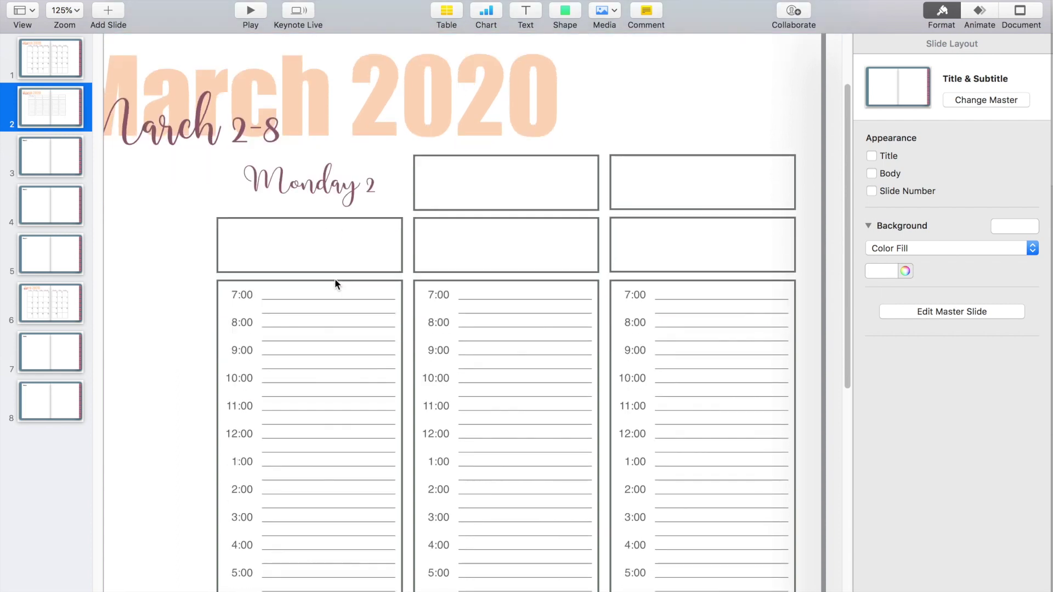
pyautogui.click(611, 195)
pyautogui.press('BackSpace')
pyautogui.write('Tuesday 3')
pyautogui.moveTo(507, 181); pyautogui.dragTo(537, 181)
pyautogui.write('Wednesday 4')
pyautogui.moveTo(709, 180); pyautogui.dragTo(329, 188)
pyautogui.write('Thursday 5Friday 6')
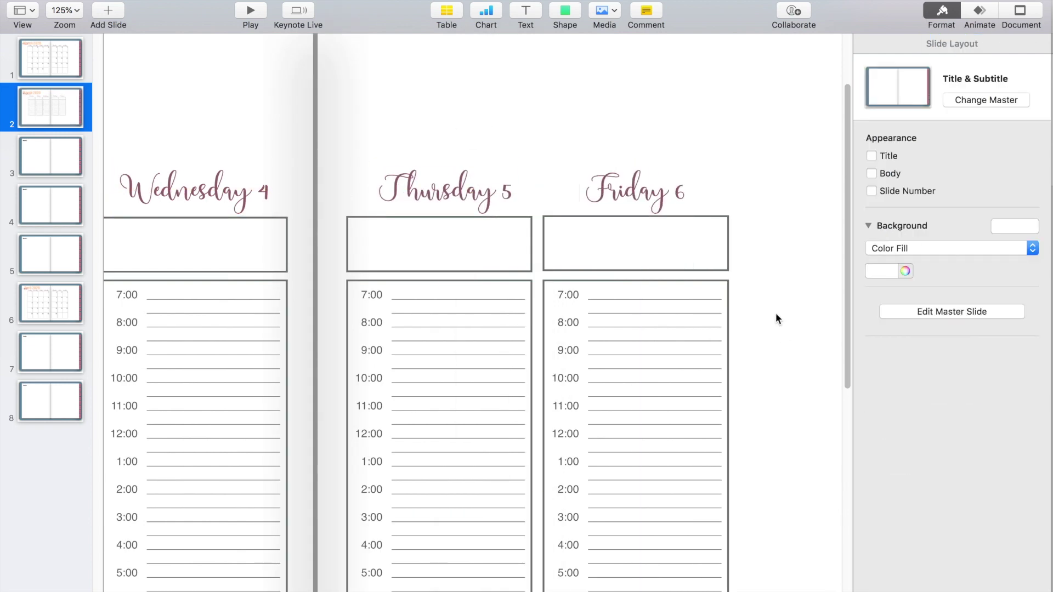
# Add Saturday 7 and Sunday 8 headings on the right page, fit the slide, and position Saturday 7
pyautogui.hscroll(5, 775, 313)
pyautogui.write('Saturday 7')
pyautogui.tripleClick(556, 412)
pyautogui.write('Sunday 8')
pyautogui.click(552, 357)
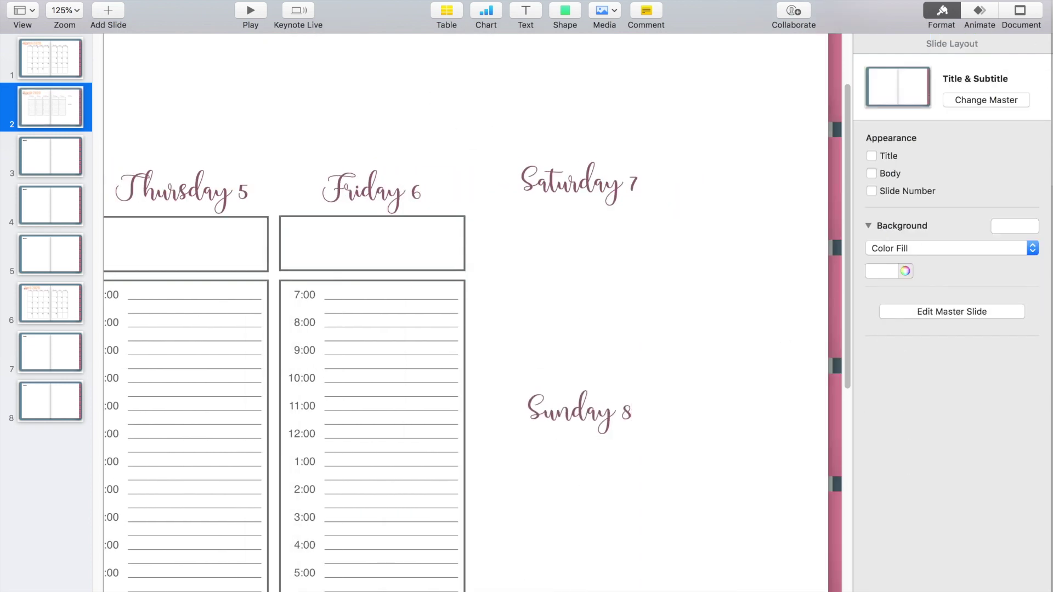
pyautogui.click(76, 14)
pyautogui.click(112, 160)
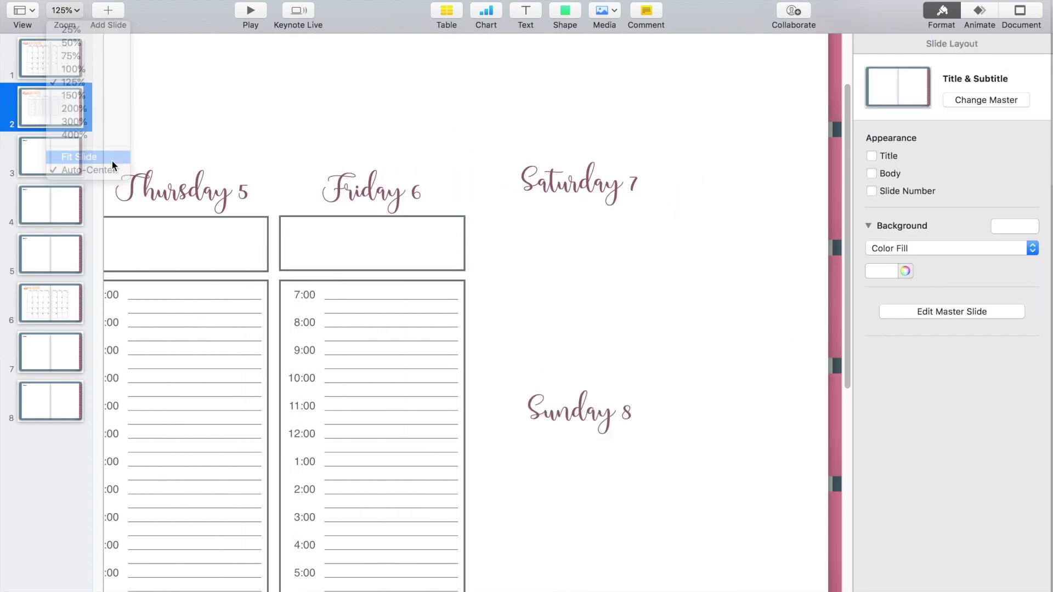
pyautogui.moveTo(706, 200)
pyautogui.mouseDown()
pyautogui.moveTo(696, 207)
pyautogui.moveTo(705, 213)
pyautogui.mouseUp()
pyautogui.click(648, 225)
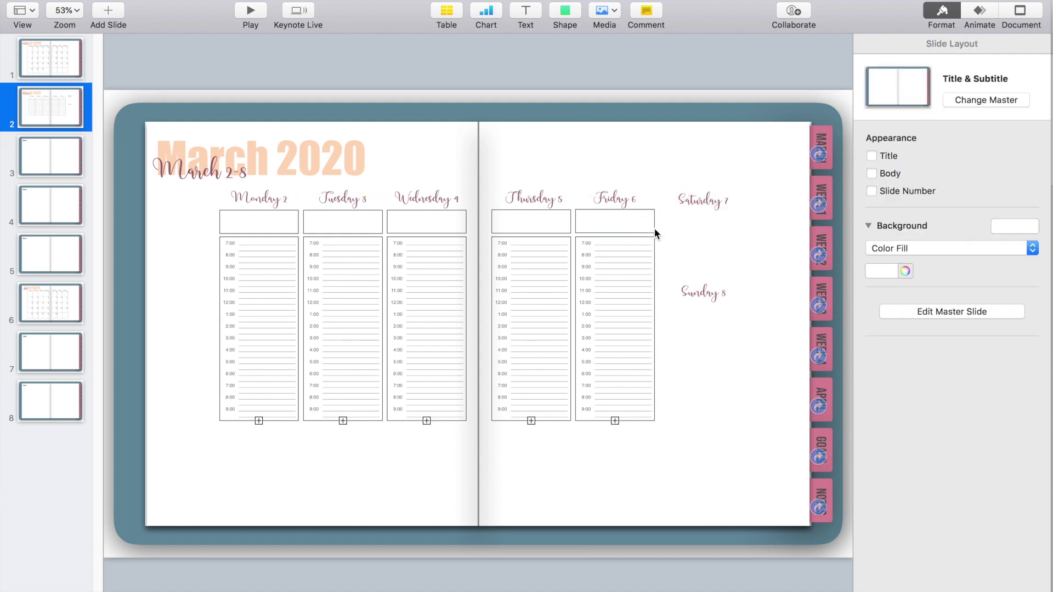
# Copy the Friday box into the Saturday column, stretch it, and add a box below Sunday 8
pyautogui.click(655, 231)
pyautogui.click(656, 231)
pyautogui.moveTo(651, 230); pyautogui.dragTo(733, 230)
pyautogui.moveTo(697, 233); pyautogui.dragTo(701, 314)
pyautogui.keyDown('alt'); pyautogui.moveTo(737, 253); pyautogui.dragTo(738, 377); pyautogui.keyUp('alt')
# Group the Saturday and Sunday boxes and stretch the group to 612 pt tall
pyautogui.click(731, 285)
pyautogui.click(666, 336)
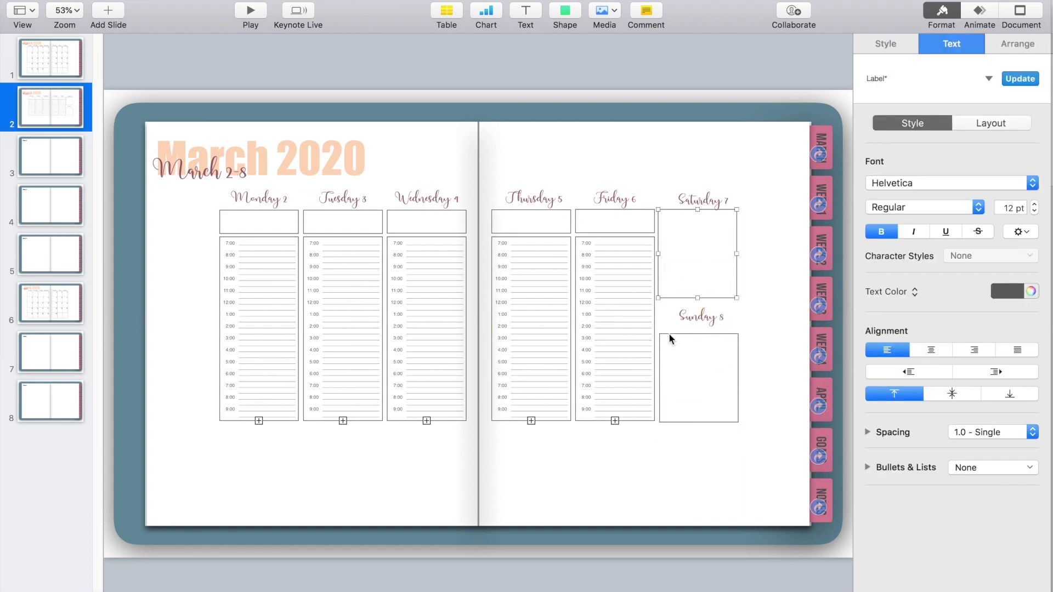
pyautogui.keyDown('shift'); pyautogui.click(660, 298); pyautogui.keyUp('shift')
pyautogui.click(1018, 43)
pyautogui.click(929, 362)
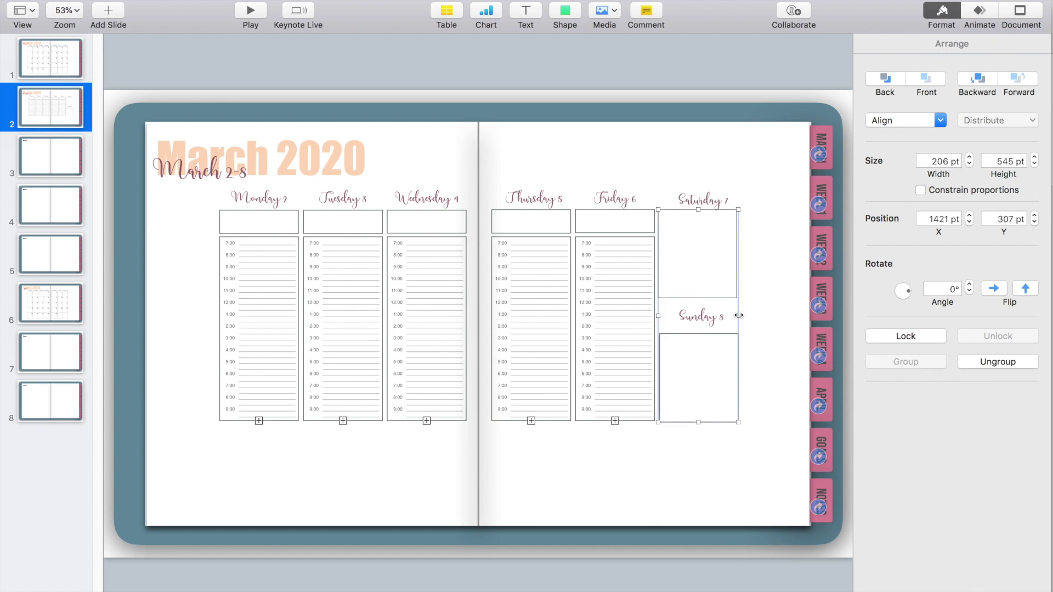
pyautogui.click(740, 439)
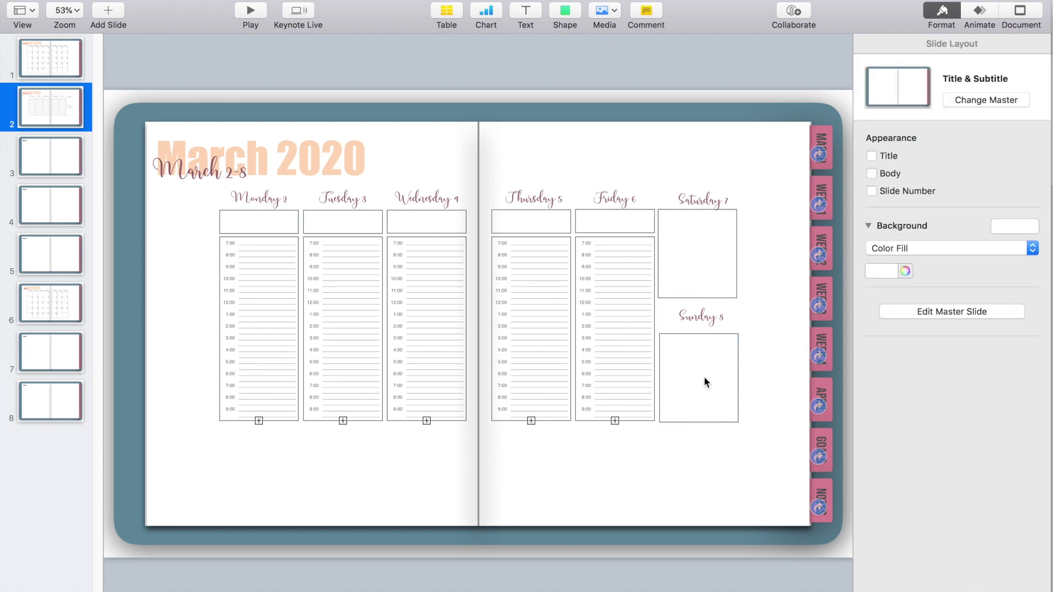
pyautogui.click(716, 251)
pyautogui.moveTo(698, 423); pyautogui.dragTo(698, 448)
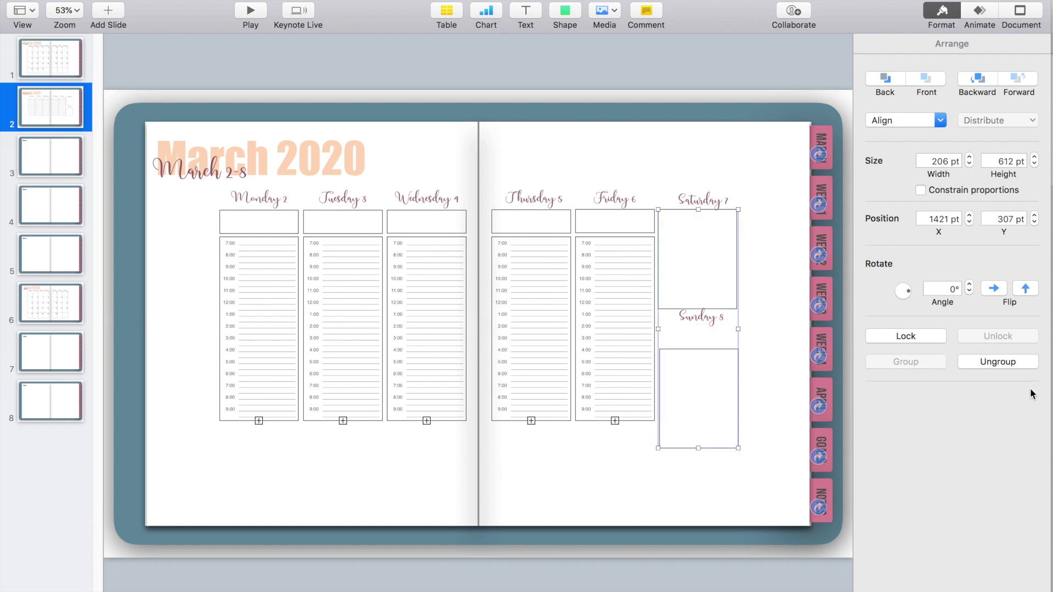
# Ungroup the weekend boxes, undo a Sunday box move, and drag the bottom edge up to shorten the pair
pyautogui.click(1007, 364)
pyautogui.click(723, 399)
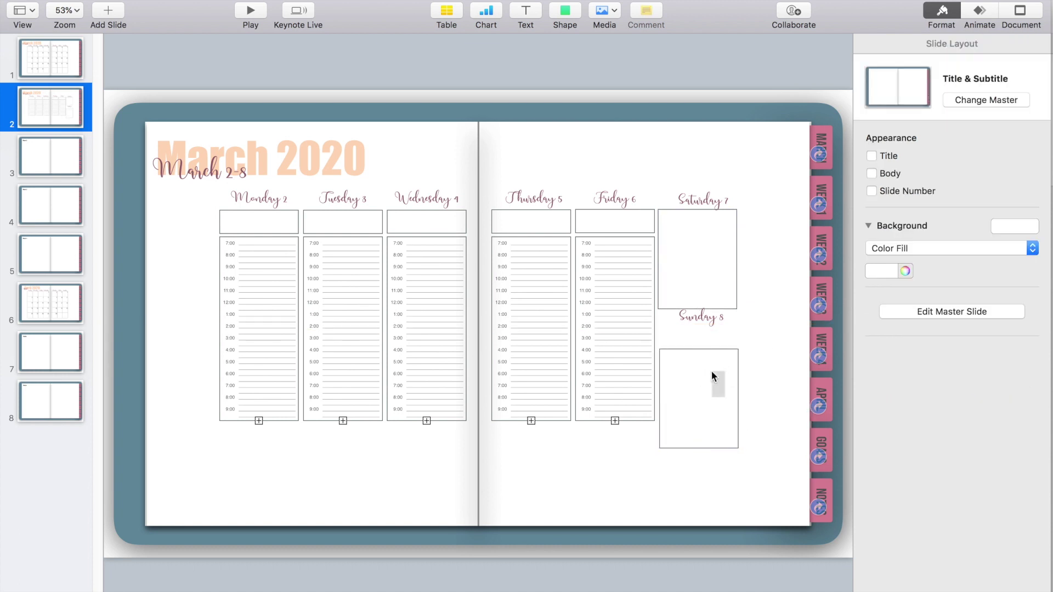
pyautogui.moveTo(712, 349); pyautogui.dragTo(715, 324)
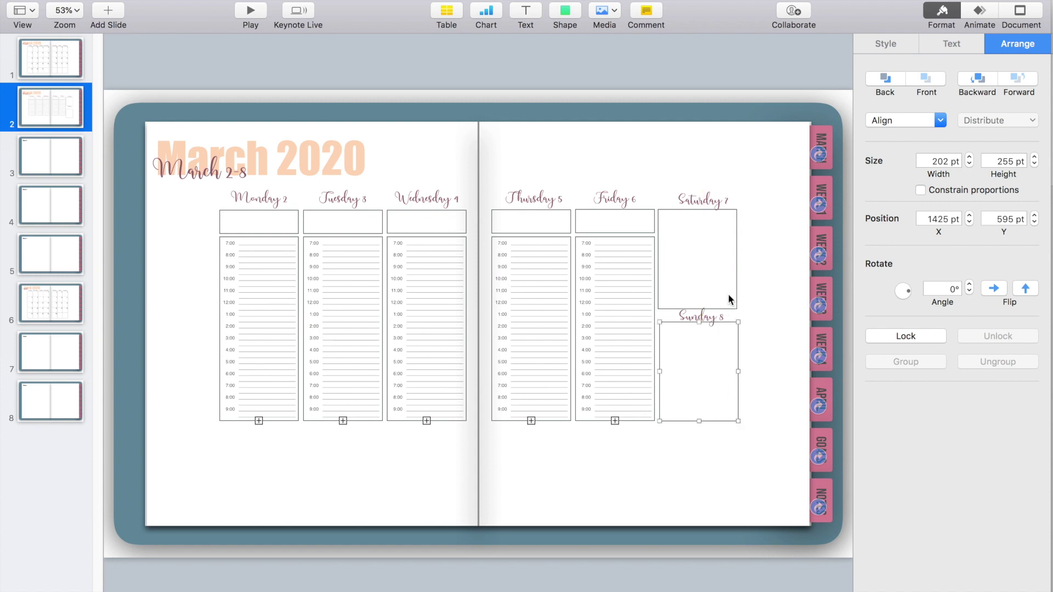
pyautogui.press('super+z')
pyautogui.press('super+z')
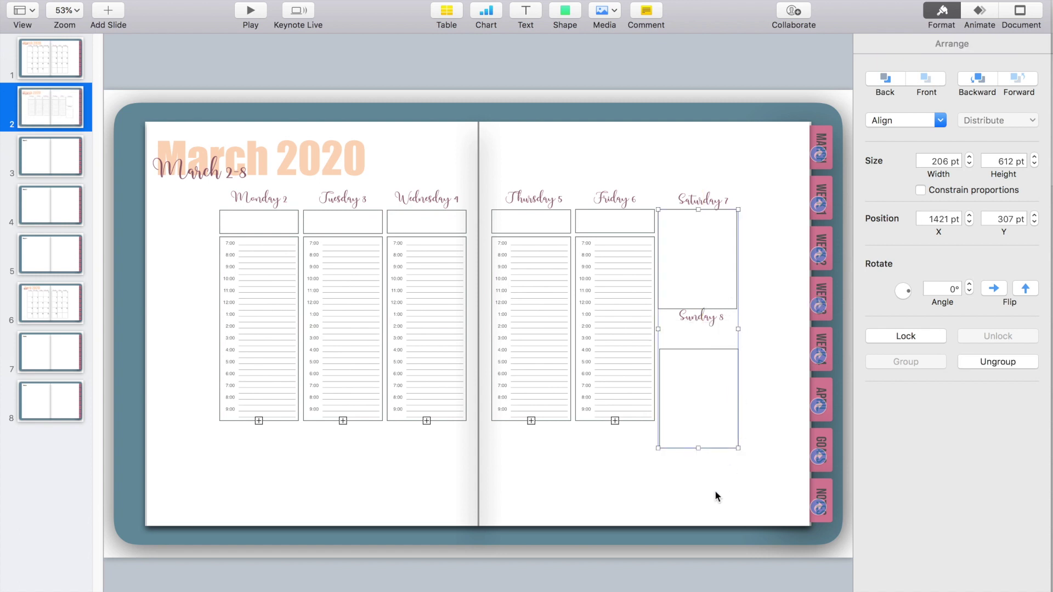
pyautogui.moveTo(698, 449); pyautogui.dragTo(556, 524)
# Widen a box to 783 pt across the right page and duplicate it beneath the left-page columns
pyautogui.click(997, 363)
pyautogui.moveTo(571, 472); pyautogui.dragTo(796, 470)
pyautogui.press('super+d')
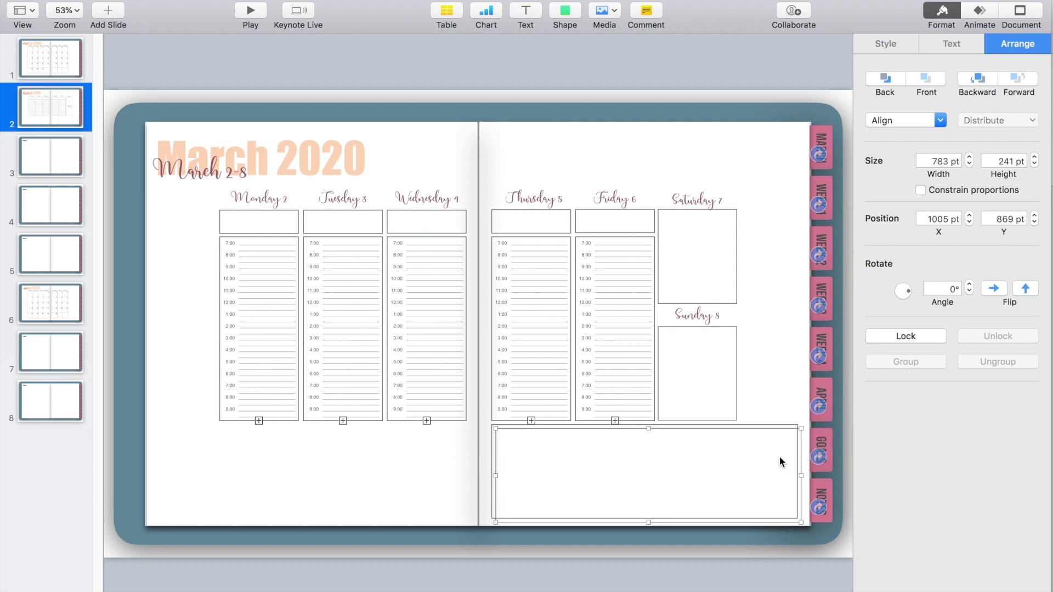
pyautogui.moveTo(776, 436); pyautogui.dragTo(441, 425)
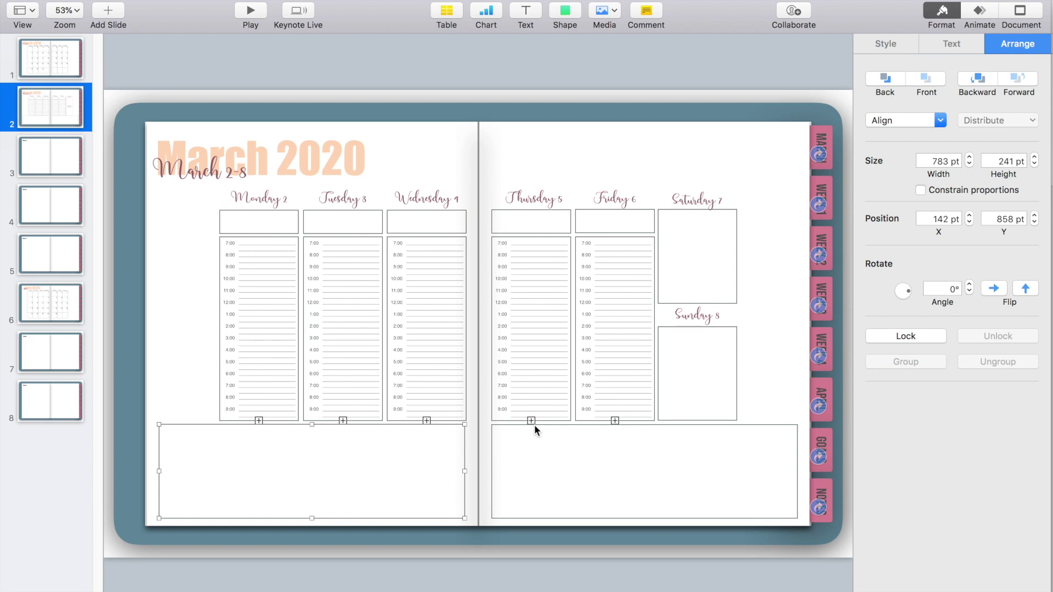
pyautogui.click(741, 393)
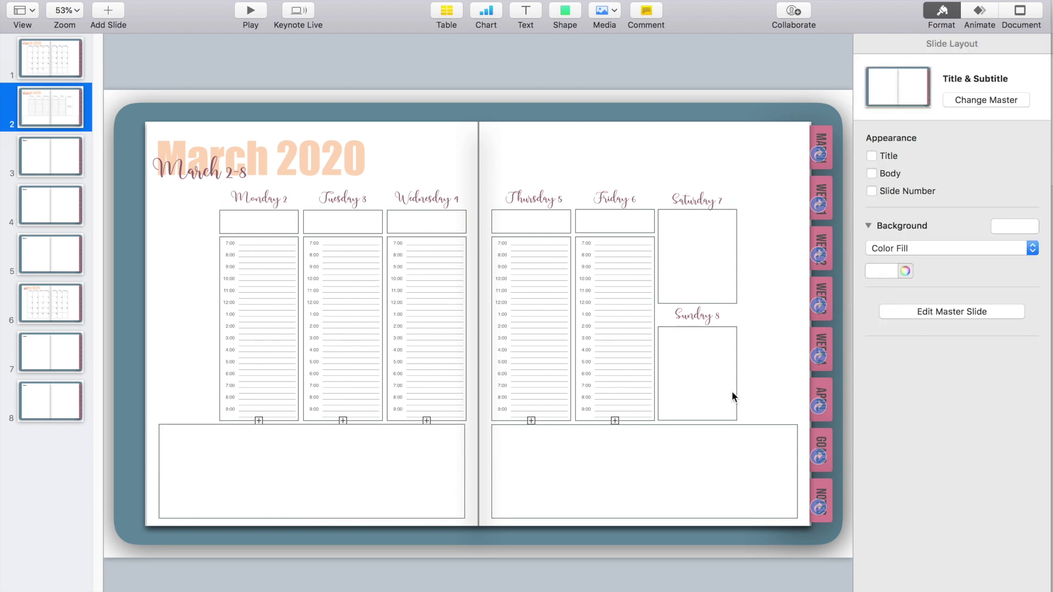
# Resize and move the day columns to fit across both pages, undoing an unwanted change
pyautogui.click(709, 328)
pyautogui.moveTo(767, 355); pyautogui.dragTo(242, 197)
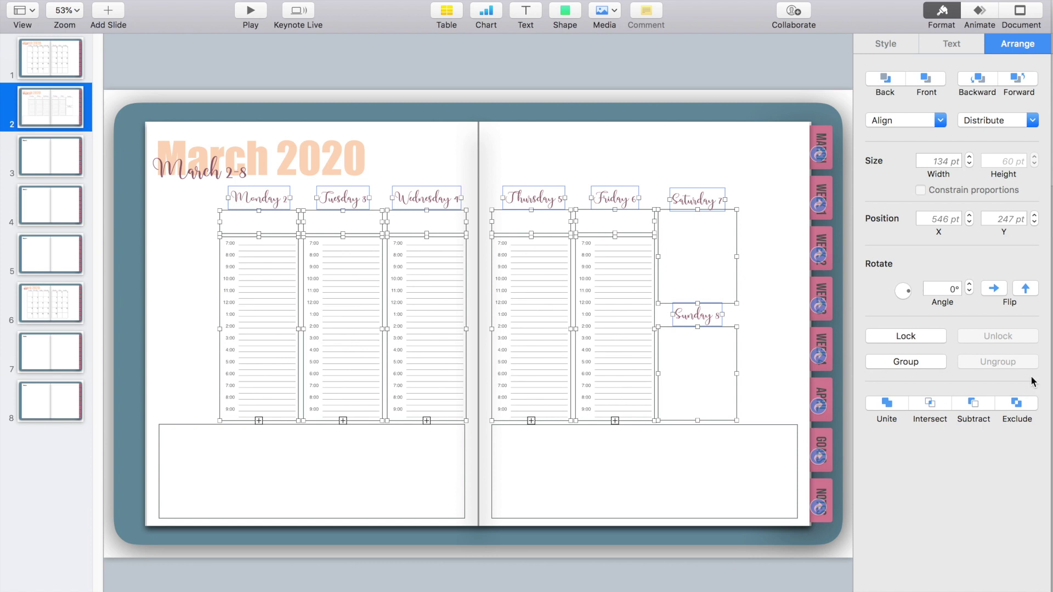
pyautogui.click(717, 345)
pyautogui.moveTo(776, 393); pyautogui.dragTo(790, 412)
pyautogui.moveTo(767, 364); pyautogui.dragTo(705, 287)
pyautogui.moveTo(768, 296); pyautogui.dragTo(810, 294)
pyautogui.moveTo(658, 329); pyautogui.dragTo(630, 345)
pyautogui.click(631, 472)
pyautogui.moveTo(501, 471); pyautogui.dragTo(493, 471)
pyautogui.click(692, 154)
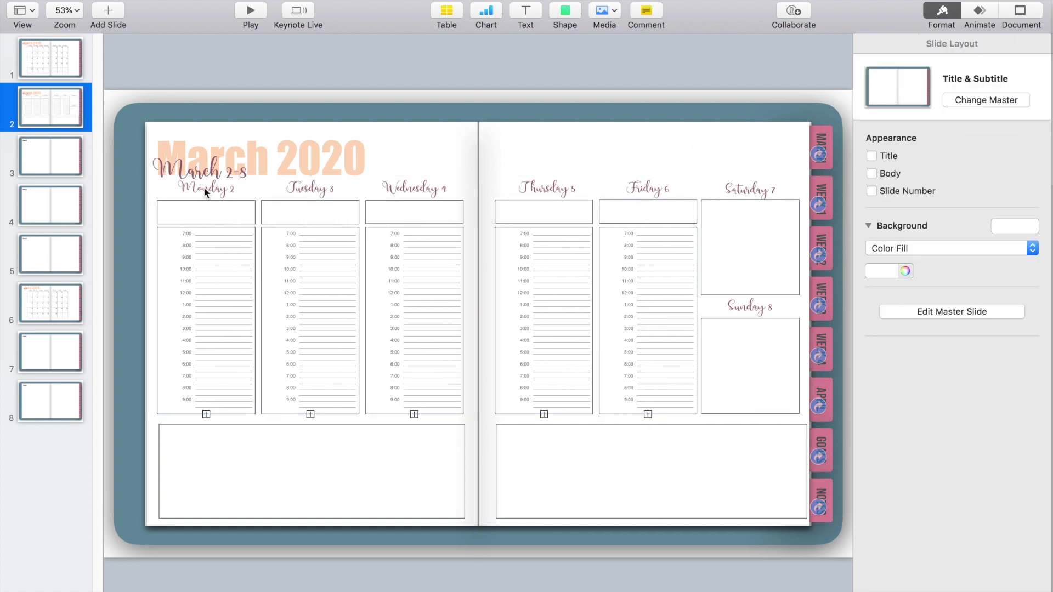
pyautogui.press('super+z')
pyautogui.press('super+z')
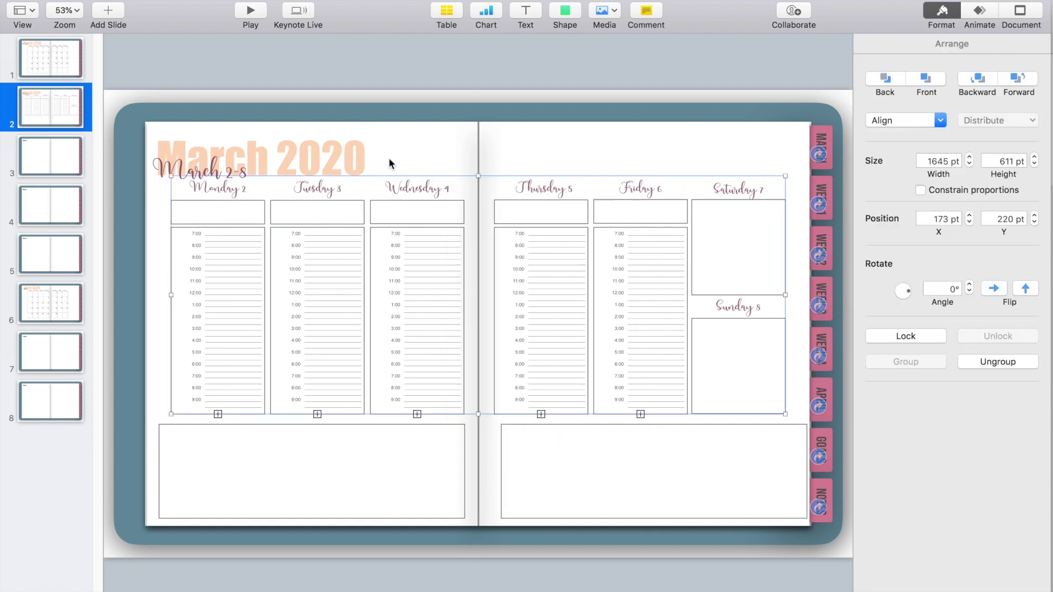
# Centre the Saturday 7 and Sunday 8 labels over their boxes
pyautogui.moveTo(741, 306)
pyautogui.mouseDown()
pyautogui.moveTo(757, 244)
pyautogui.moveTo(753, 318)
pyautogui.mouseUp()
pyautogui.moveTo(708, 192)
pyautogui.mouseDown()
pyautogui.moveTo(747, 193)
pyautogui.moveTo(727, 193)
pyautogui.mouseUp()
pyautogui.click(732, 310)
pyautogui.click(687, 390)
# Reshape a box into a tall narrow column left of Monday, realign the right notes box, and insert a table
pyautogui.click(313, 430)
pyautogui.moveTo(310, 425); pyautogui.dragTo(197, 322)
pyautogui.moveTo(159, 388); pyautogui.dragTo(169, 516)
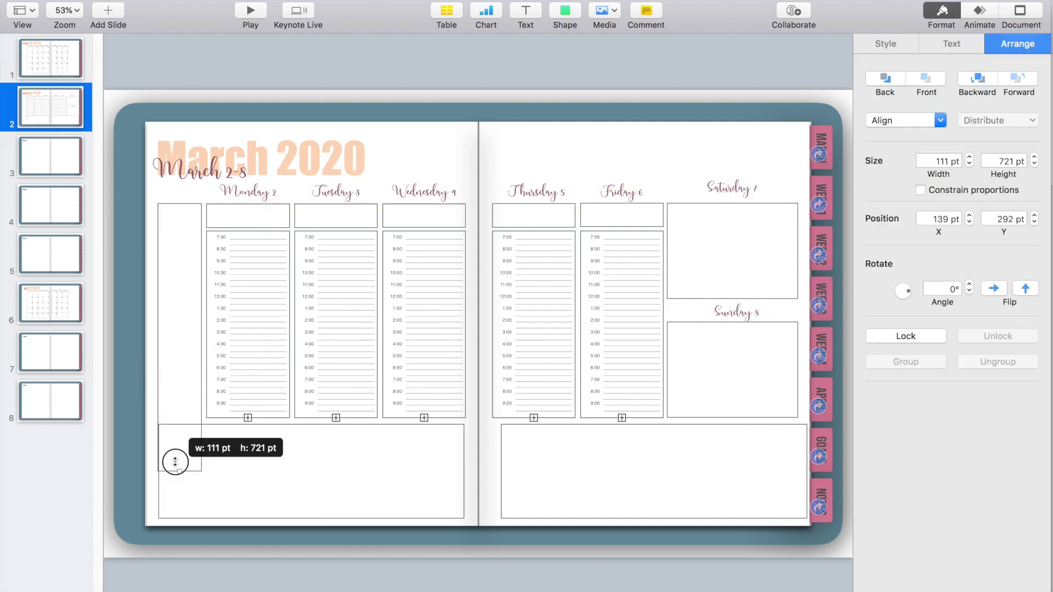
pyautogui.click(251, 478)
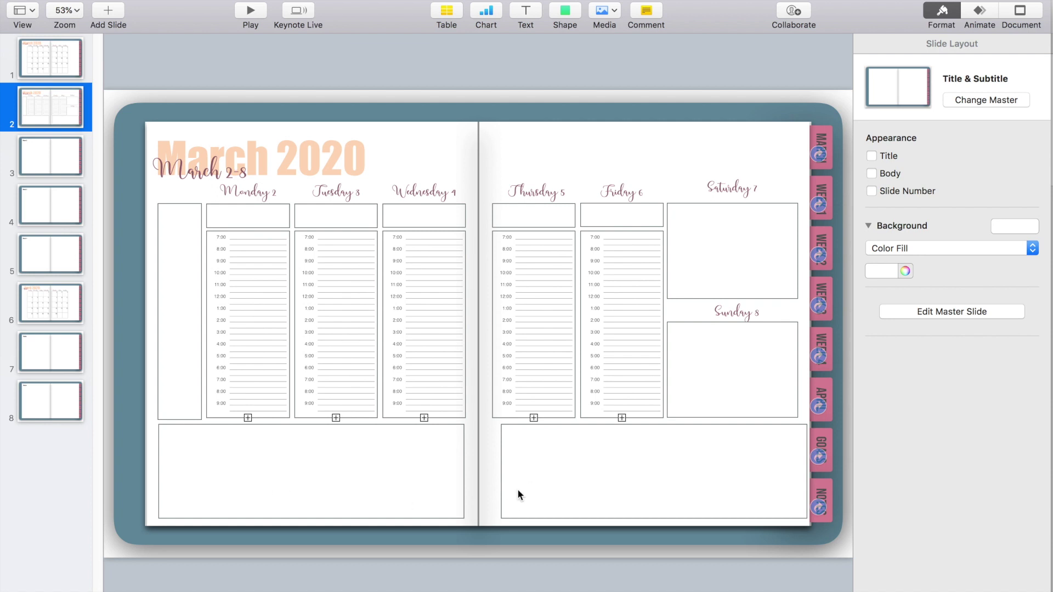
pyautogui.moveTo(513, 523); pyautogui.dragTo(503, 520)
pyautogui.click(365, 498)
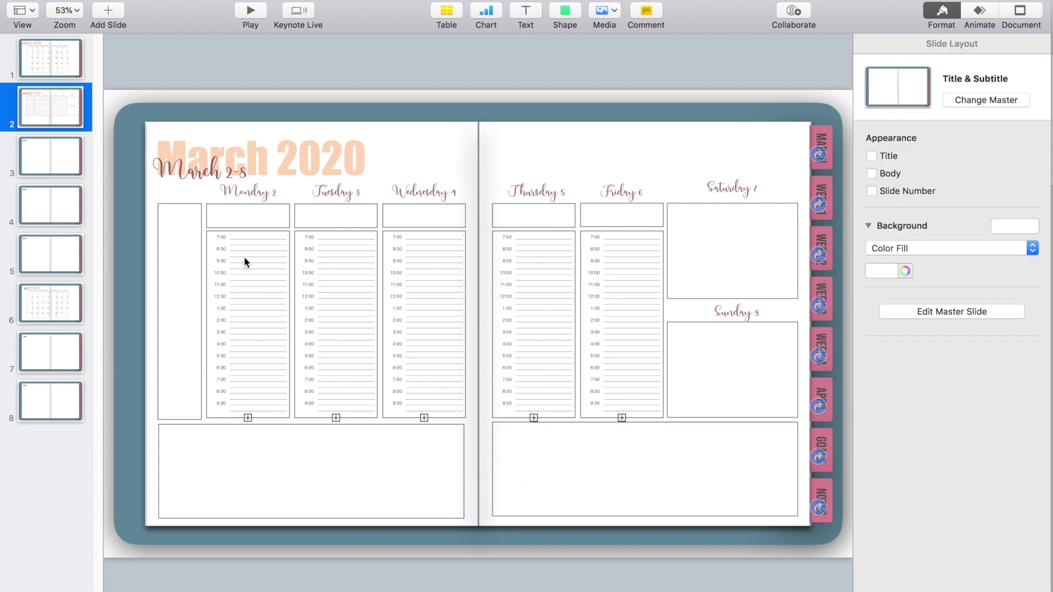
pyautogui.click(453, 17)
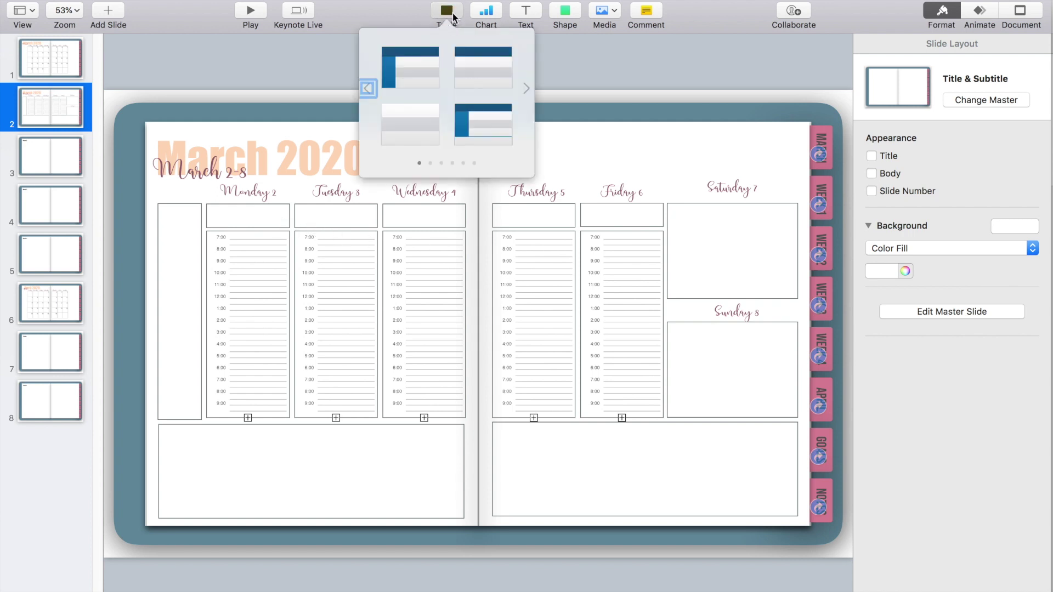
pyautogui.click(423, 123)
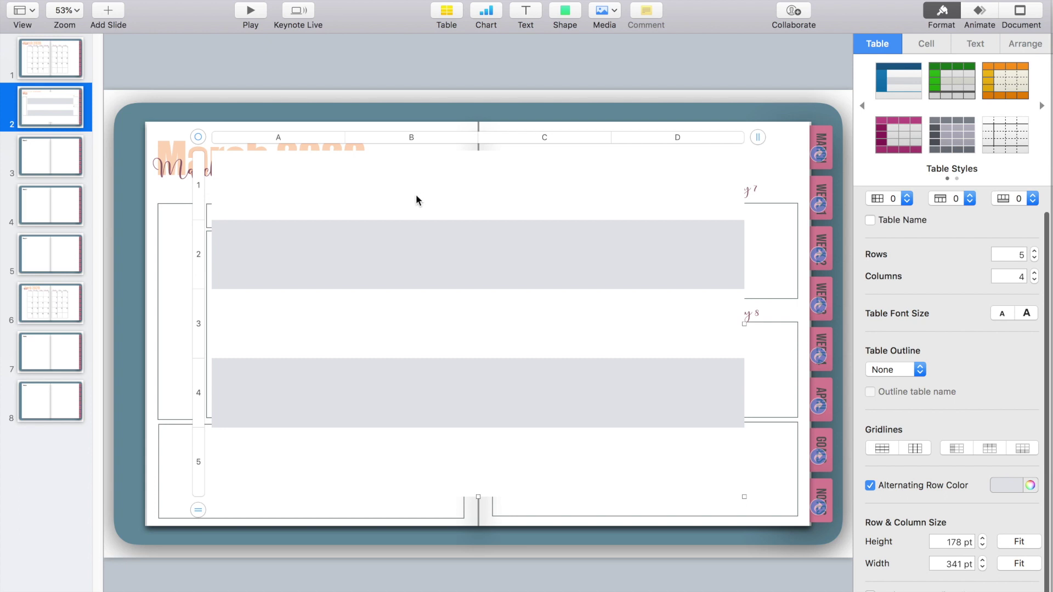
# Expand the table to 7 columns and fill in the March dates 1 to 31
pyautogui.press('Return')
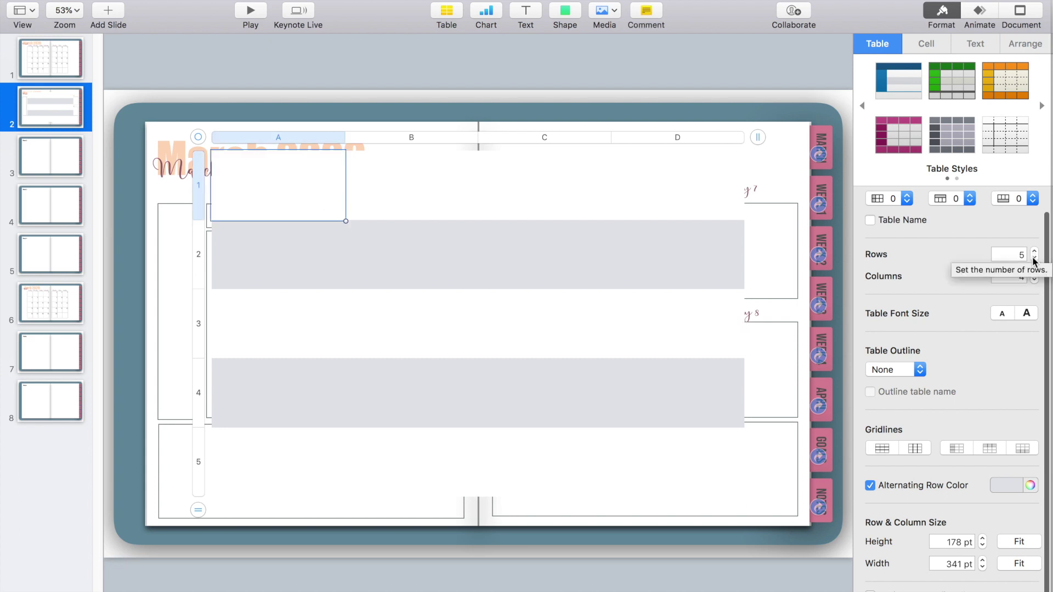
pyautogui.click(1033, 274)
pyautogui.click(1033, 273)
pyautogui.click(1034, 273)
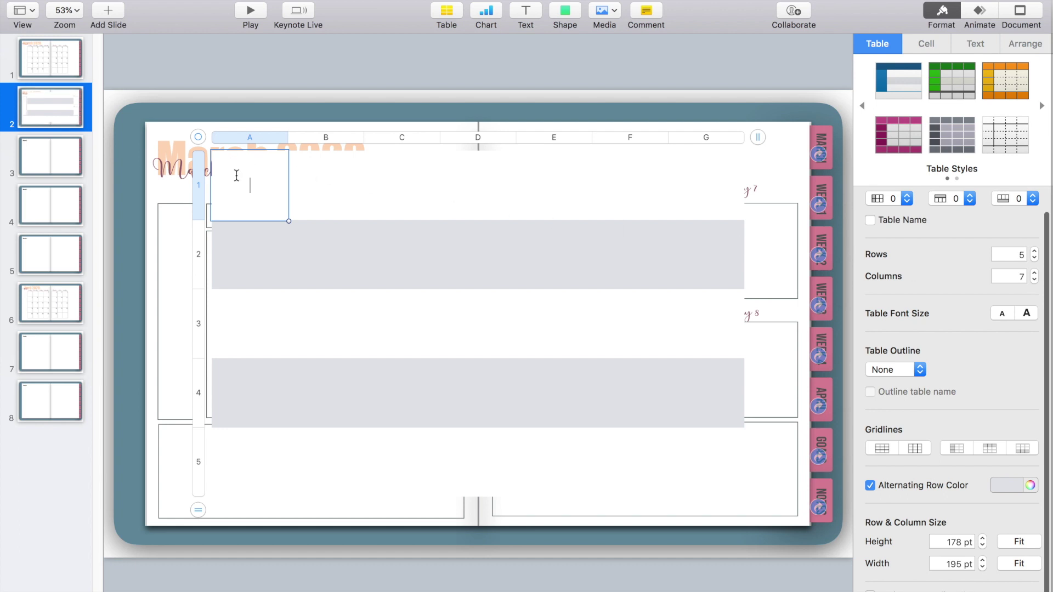
pyautogui.write('1\t2')
pyautogui.press('Tab')
pyautogui.write('3\t4\t5\t')
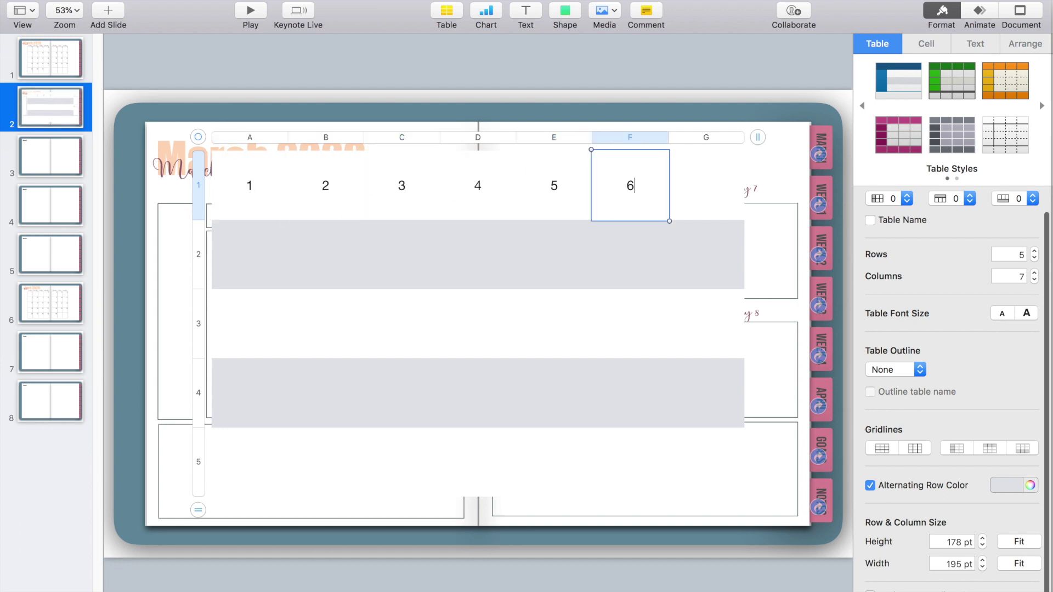
pyautogui.write('6\t7\t8\t9\t10\t11\t12\t13\t14\t15\t16')
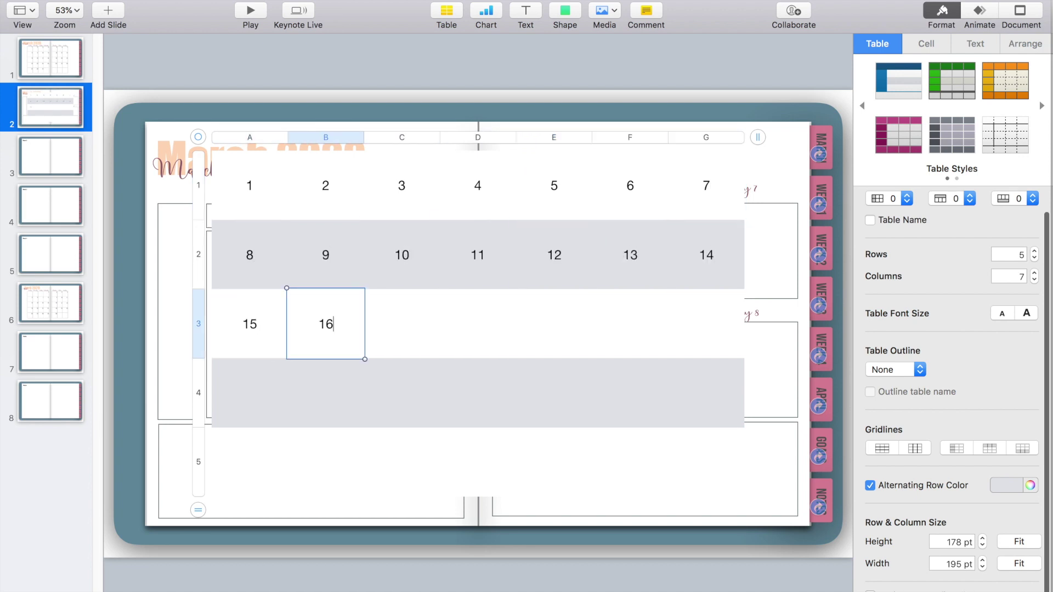
pyautogui.write('\t17\t18\t19\t20\t21\t22\t23\t24\t25\t26\t27\t28\t29\t3')
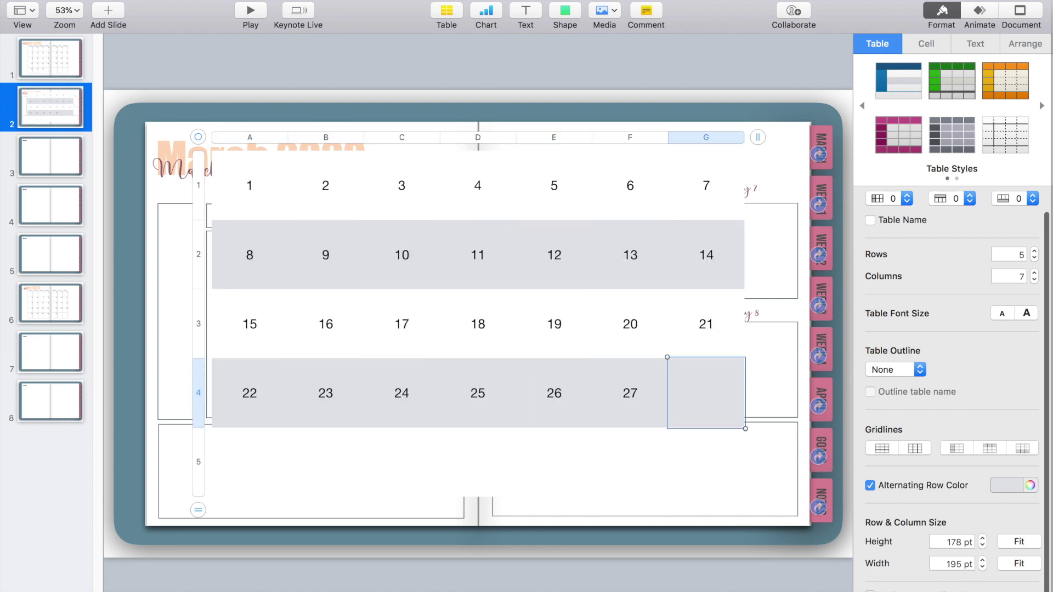
pyautogui.write('0')
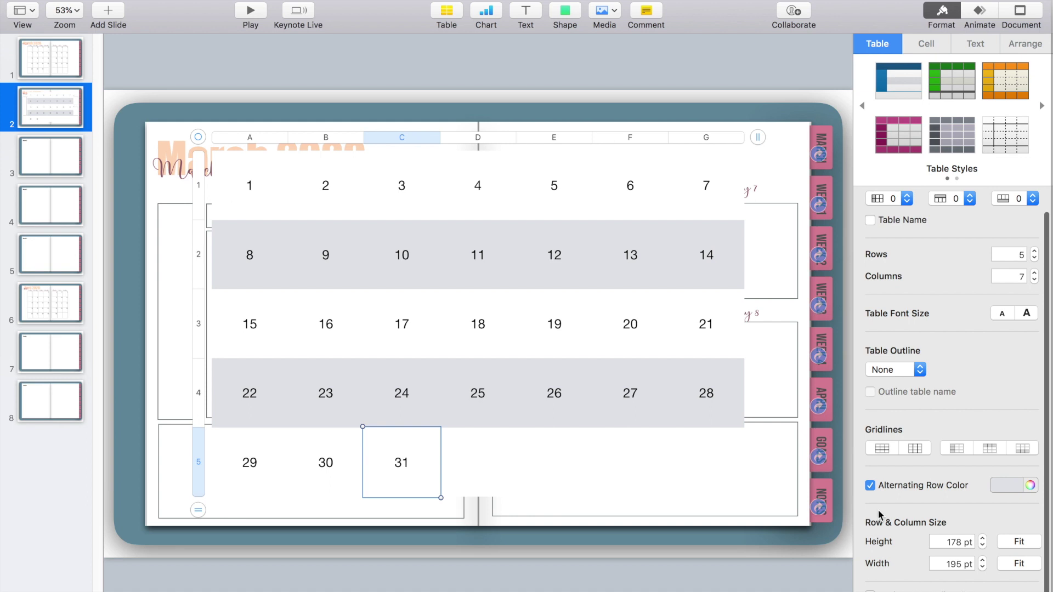
# Turn off alternating row colour and set the whole table's font to Impact
pyautogui.click(870, 485)
pyautogui.press('super+Return')
pyautogui.click(975, 43)
pyautogui.click(1004, 188)
pyautogui.scroll(10, 951, 296)
pyautogui.press('i')
pyautogui.press('Return')
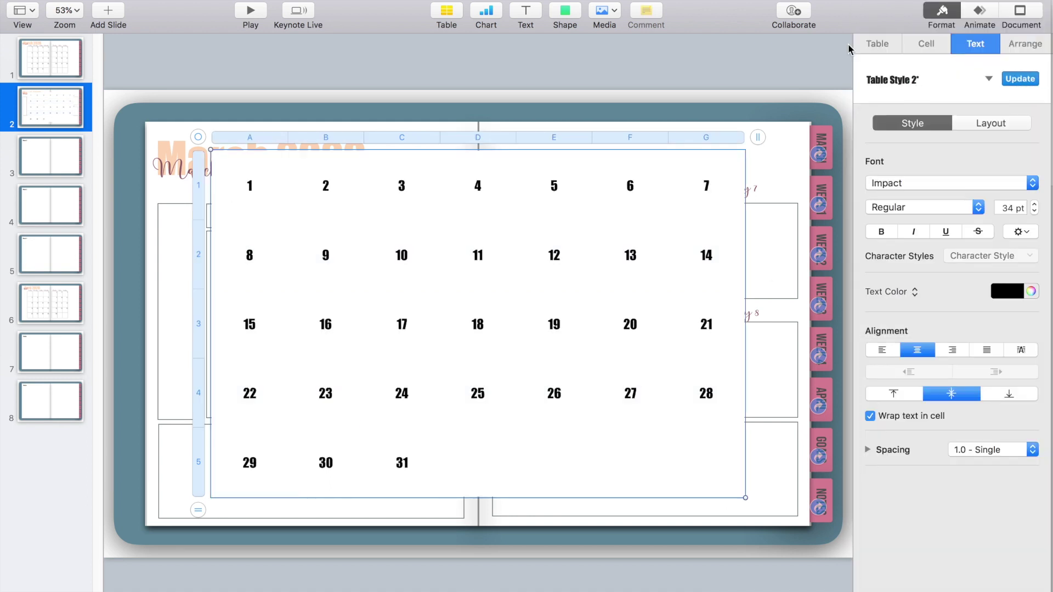
# Change the date table's font to Bebas Neue and narrow the table
pyautogui.click(955, 182)
pyautogui.click(928, 207)
pyautogui.moveTo(745, 498); pyautogui.dragTo(643, 441)
pyautogui.click(700, 482)
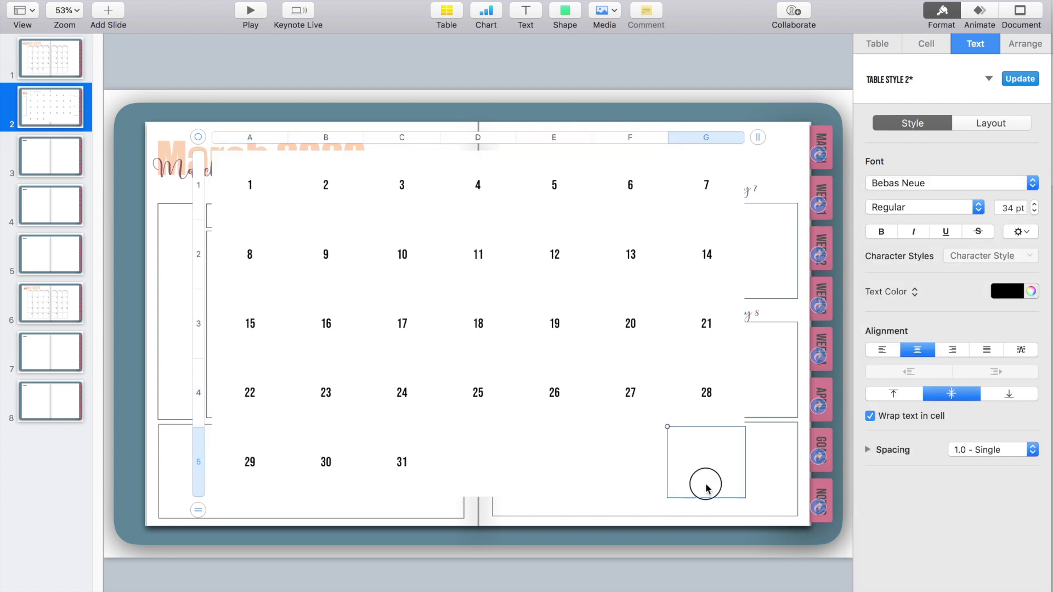
pyautogui.press('Up')
pyautogui.press('Escape')
# Shrink the date table to mini-calendar size and move it under the March title
pyautogui.click(189, 132)
pyautogui.click(437, 305)
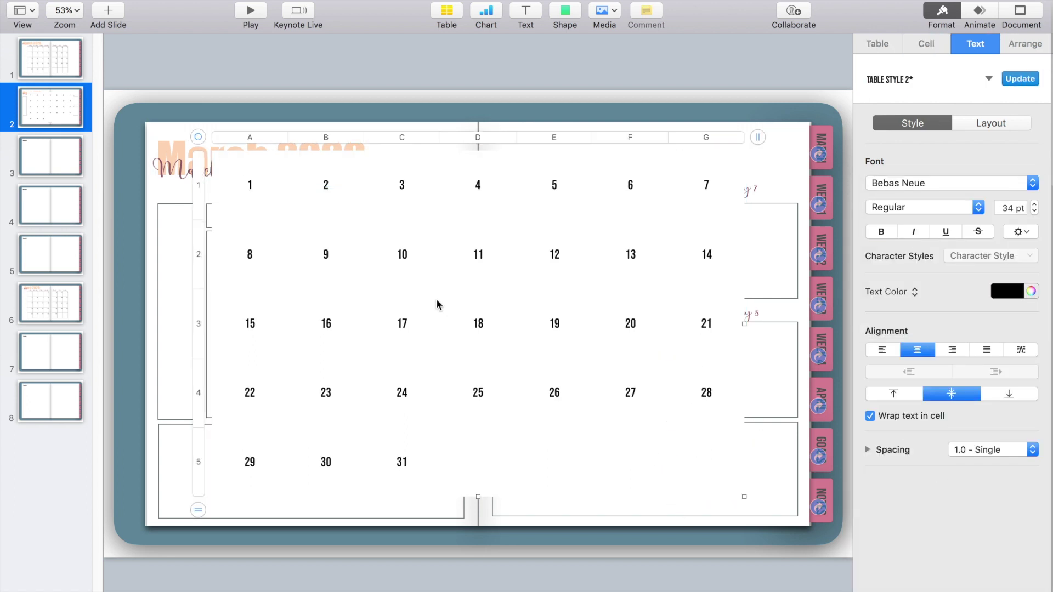
pyautogui.moveTo(744, 497); pyautogui.dragTo(306, 233)
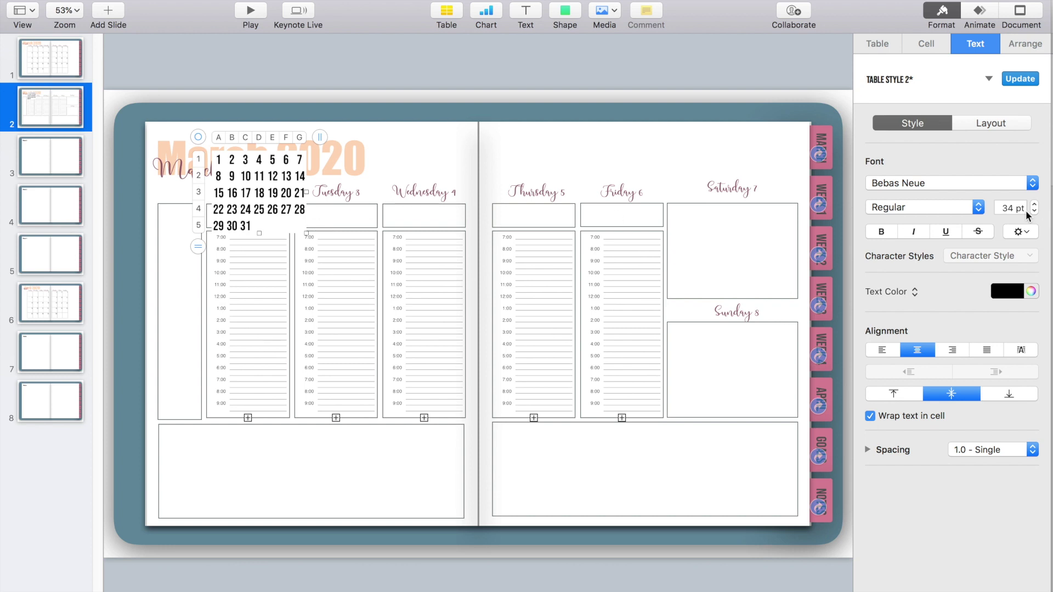
pyautogui.moveTo(258, 165); pyautogui.dragTo(203, 207)
# Shorten the tall left box so it sits below the mini calendar
pyautogui.click(202, 324)
pyautogui.moveTo(179, 419)
pyautogui.mouseDown()
pyautogui.moveTo(181, 371)
pyautogui.moveTo(184, 418)
pyautogui.mouseUp()
pyautogui.click(206, 222)
pyautogui.click(552, 153)
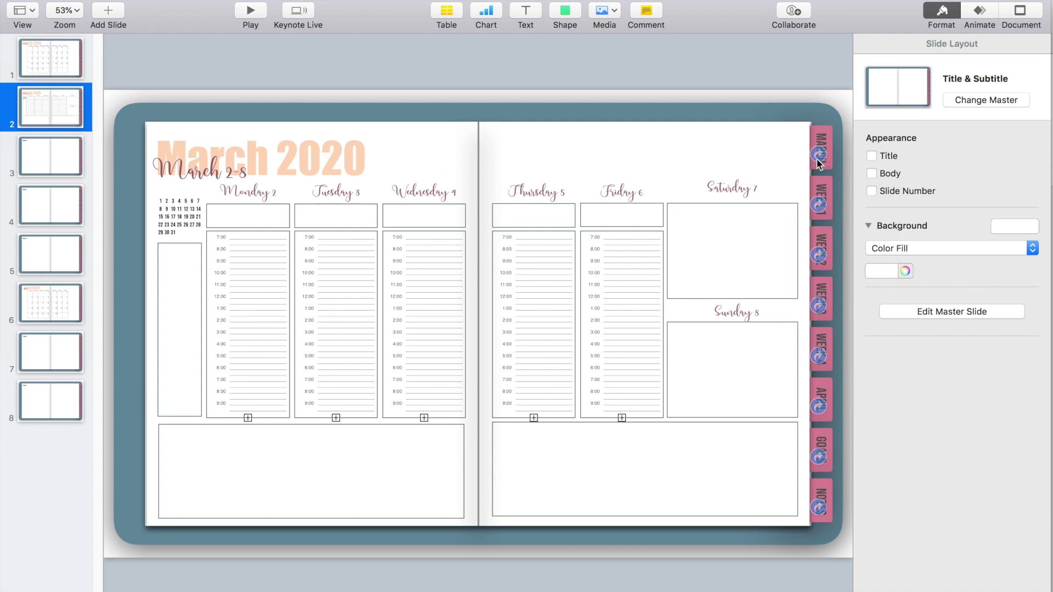
# Copy the weekly spread layout onto slide 3, replacing its Week 2 text box
pyautogui.press('super+a')
pyautogui.click(53, 167)
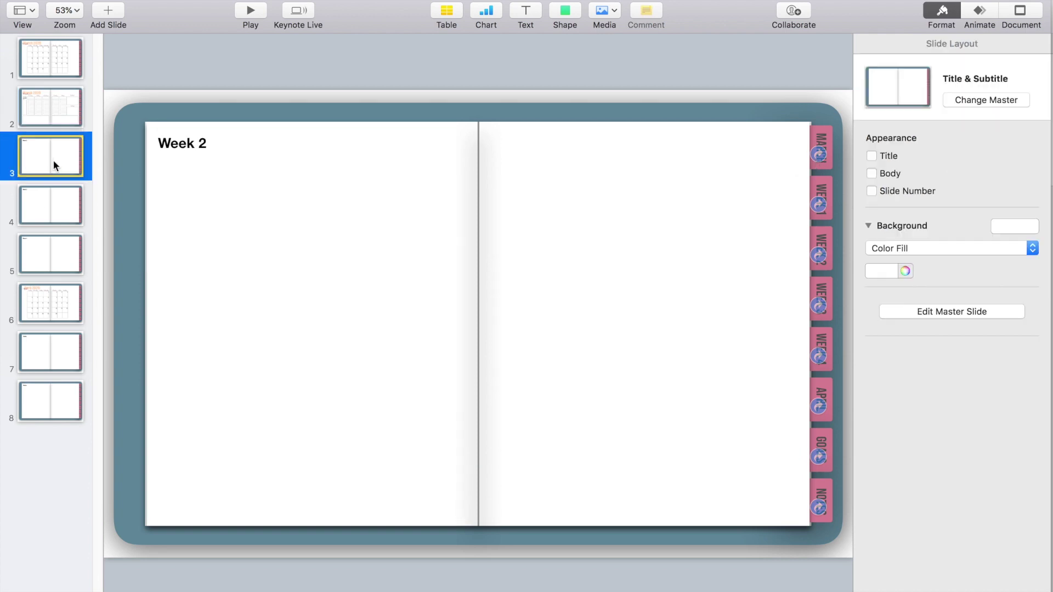
pyautogui.click(193, 147)
pyautogui.press('BackSpace')
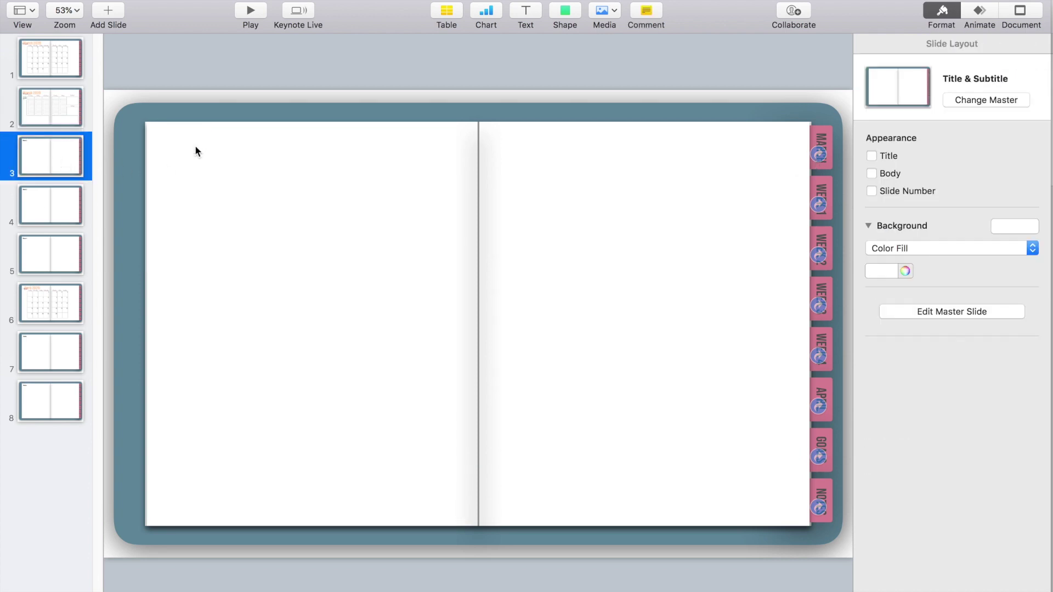
pyautogui.press('super+v')
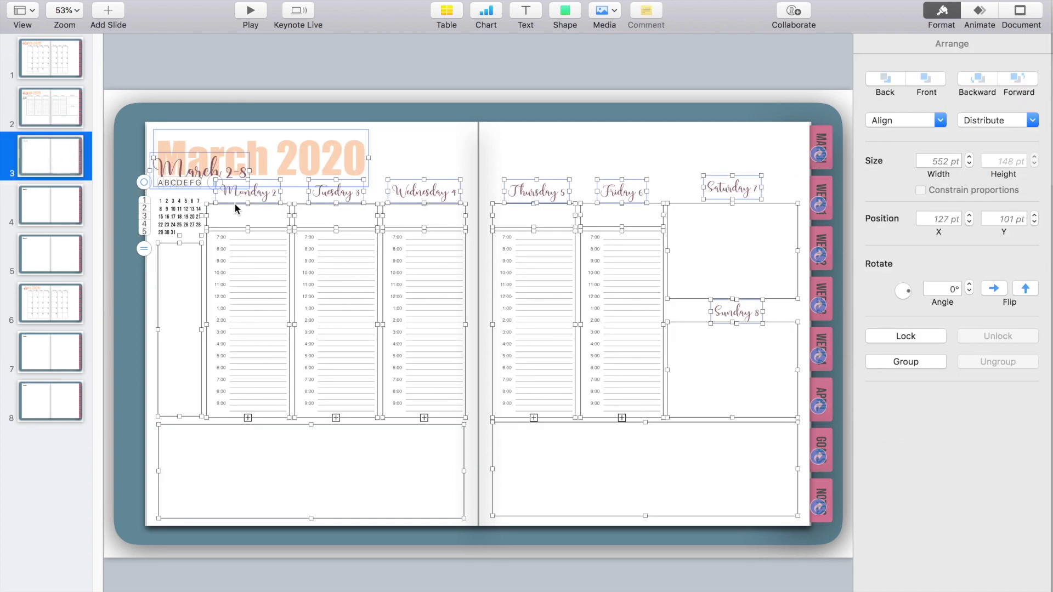
pyautogui.click(402, 153)
# Retitle the slide 3 spread March 9-15 and date its day headings 9, 10, 11, 14, 15
pyautogui.click(226, 170)
pyautogui.doubleClick(228, 167)
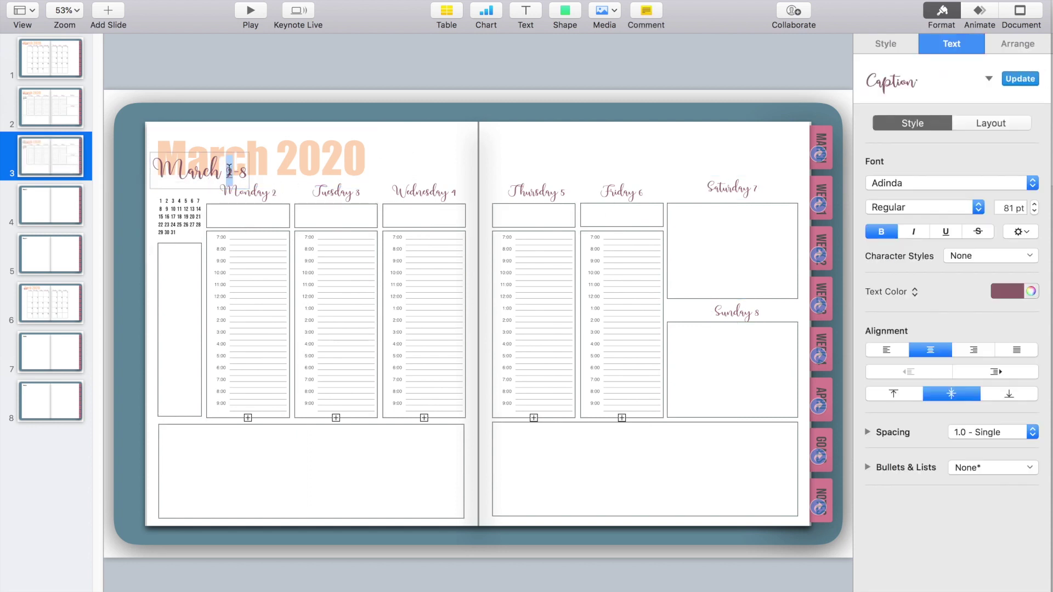
pyautogui.write('9-15')
pyautogui.doubleClick(273, 193)
pyautogui.write('9')
pyautogui.doubleClick(357, 192)
pyautogui.write('10')
pyautogui.doubleClick(453, 193)
pyautogui.write('11')
pyautogui.doubleClick(563, 193)
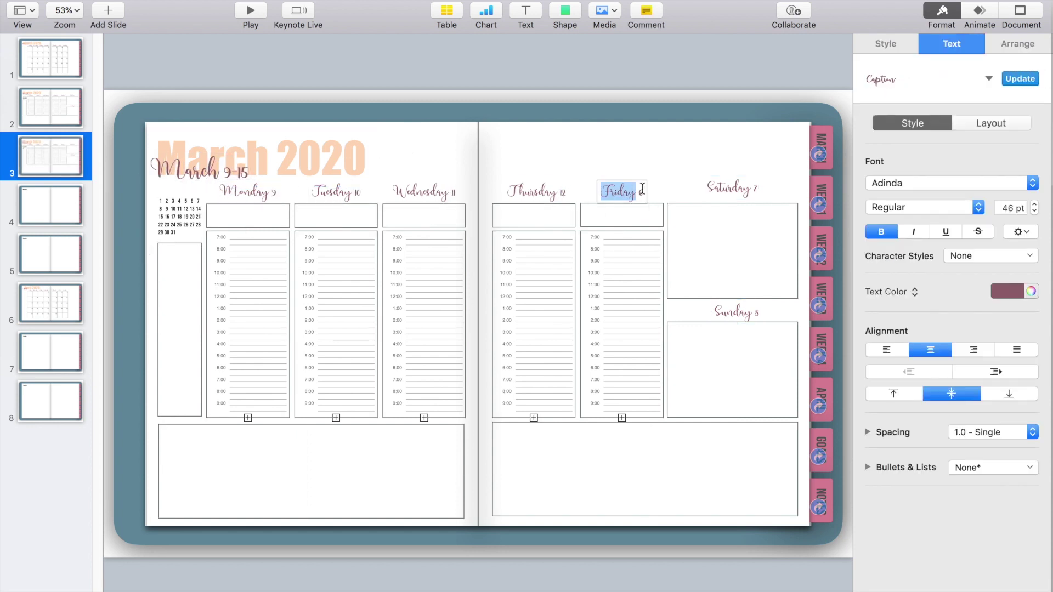
pyautogui.write('14')
pyautogui.doubleClick(756, 313)
pyautogui.write('15')
# Paste the layout onto the next spread, titled March 16-22, with Monday–Thursday dated 16–19
pyautogui.press('super+a')
pyautogui.press('super+c')
pyautogui.click(50, 204)
pyautogui.press('super+v')
pyautogui.doubleClick(235, 172)
pyautogui.write('16-22')
pyautogui.doubleClick(275, 193)
pyautogui.write('16')
pyautogui.doubleClick(357, 192)
pyautogui.write('17')
pyautogui.doubleClick(453, 192)
pyautogui.write('18')
pyautogui.doubleClick(563, 193)
pyautogui.write('19')
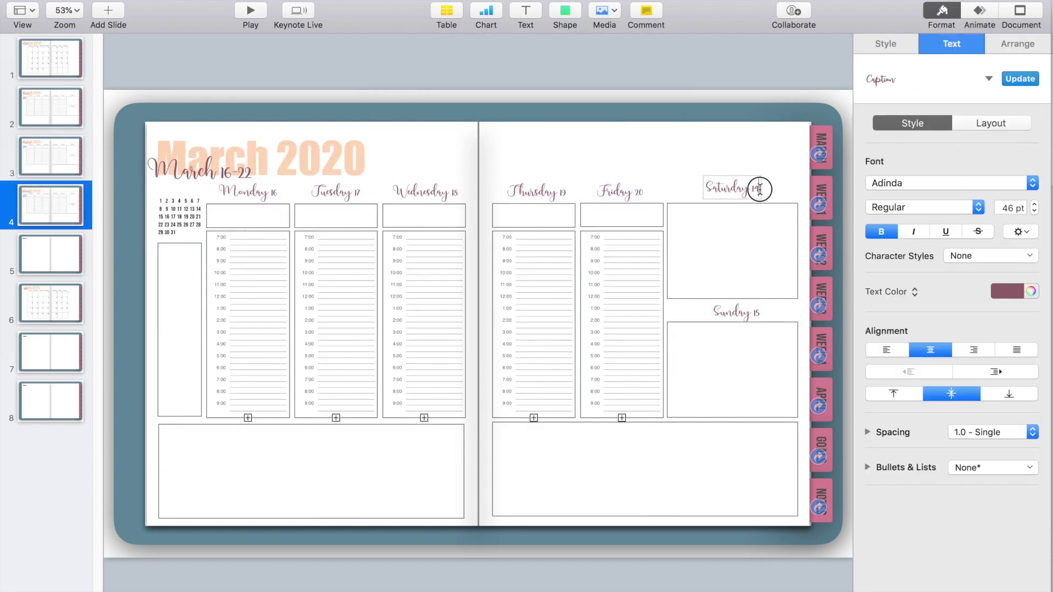
# Paste the layout onto the fifth spread, titled March 23-29, with Monday–Friday dated 23–27
pyautogui.press('super+c')
pyautogui.click(51, 254)
pyautogui.press('super+v')
pyautogui.doubleClick(236, 173)
pyautogui.write('23-29')
pyautogui.doubleClick(274, 193)
pyautogui.write('23')
pyautogui.moveTo(364, 191); pyautogui.dragTo(366, 191)
pyautogui.doubleClick(356, 192)
pyautogui.write('24')
pyautogui.doubleClick(454, 192)
pyautogui.write('25')
pyautogui.doubleClick(561, 193)
pyautogui.write('26')
pyautogui.doubleClick(631, 192)
pyautogui.write('27')
# Date Saturday 28 and Sunday 29, realigning both heading boxes
pyautogui.doubleClick(755, 189)
pyautogui.write('28')
pyautogui.click(764, 188)
pyautogui.moveTo(763, 188); pyautogui.dragTo(749, 190)
pyautogui.click(736, 313)
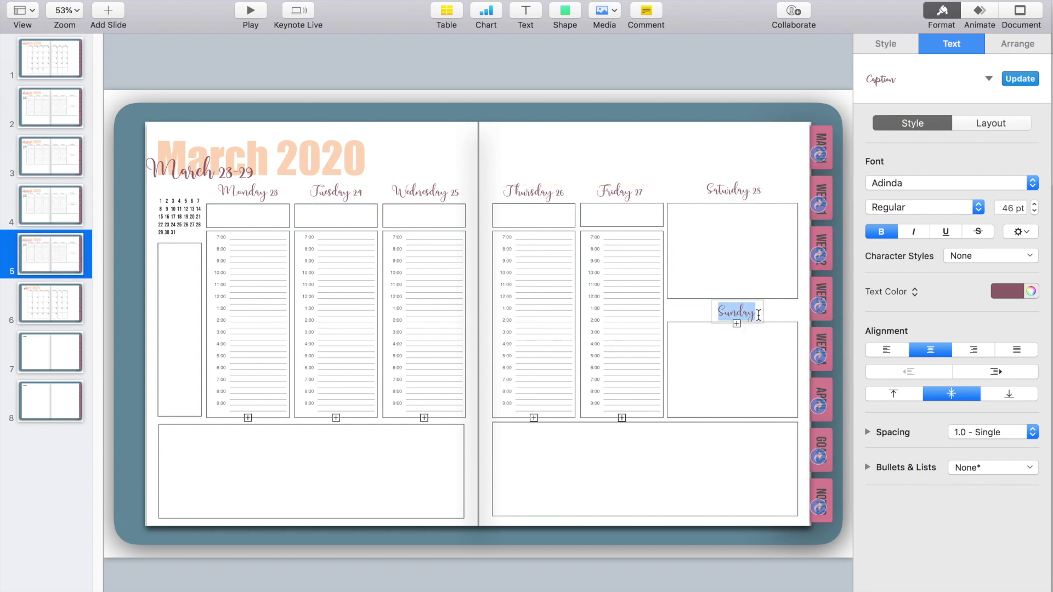
pyautogui.moveTo(760, 309)
pyautogui.mouseDown()
pyautogui.moveTo(798, 309)
pyautogui.moveTo(753, 308)
pyautogui.mouseUp()
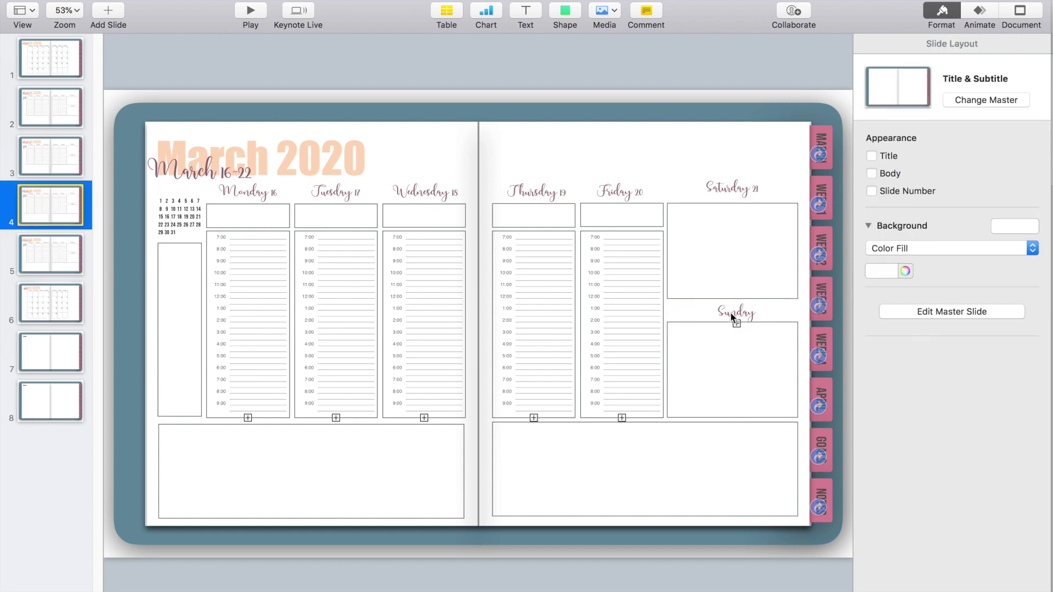
pyautogui.click(731, 313)
# On the seventh spread, apply the peach heading style to Goals and paste the script heading
pyautogui.click(60, 267)
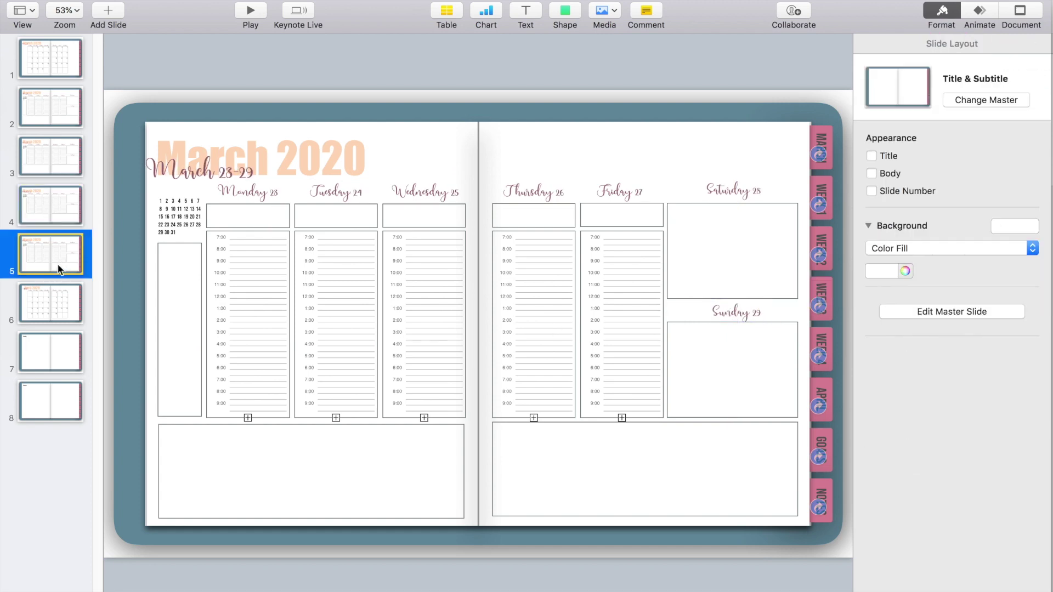
pyautogui.click(52, 307)
pyautogui.click(51, 348)
pyautogui.click(185, 147)
pyautogui.press('alt+super+v')
pyautogui.press('super+v')
# Type 'Go' into the Goals heading, then select the script word April on the eighth spread
pyautogui.write('Go')
pyautogui.click(234, 194)
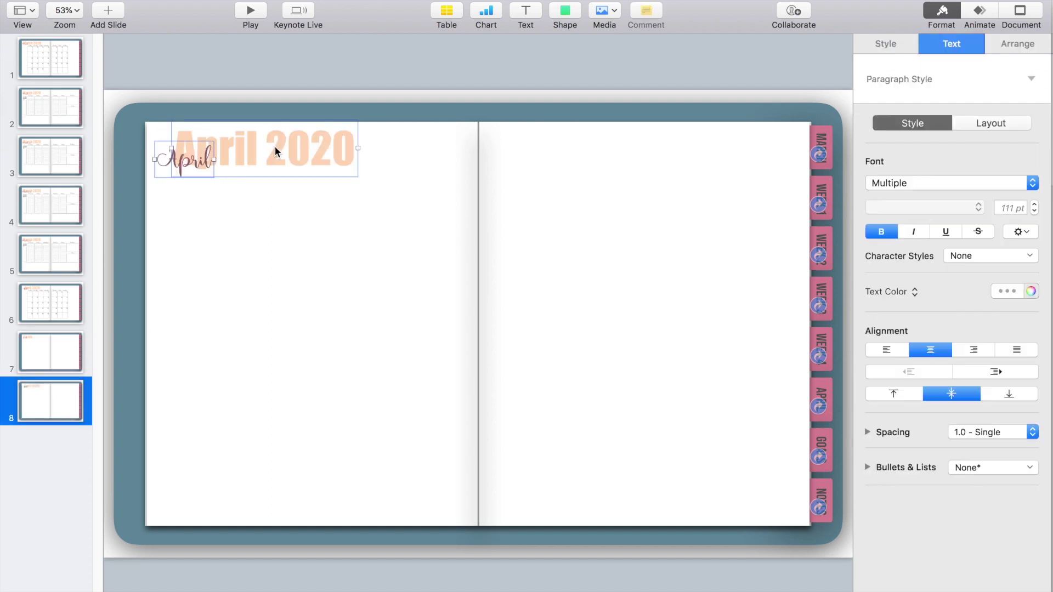
pyautogui.doubleClick(173, 159)
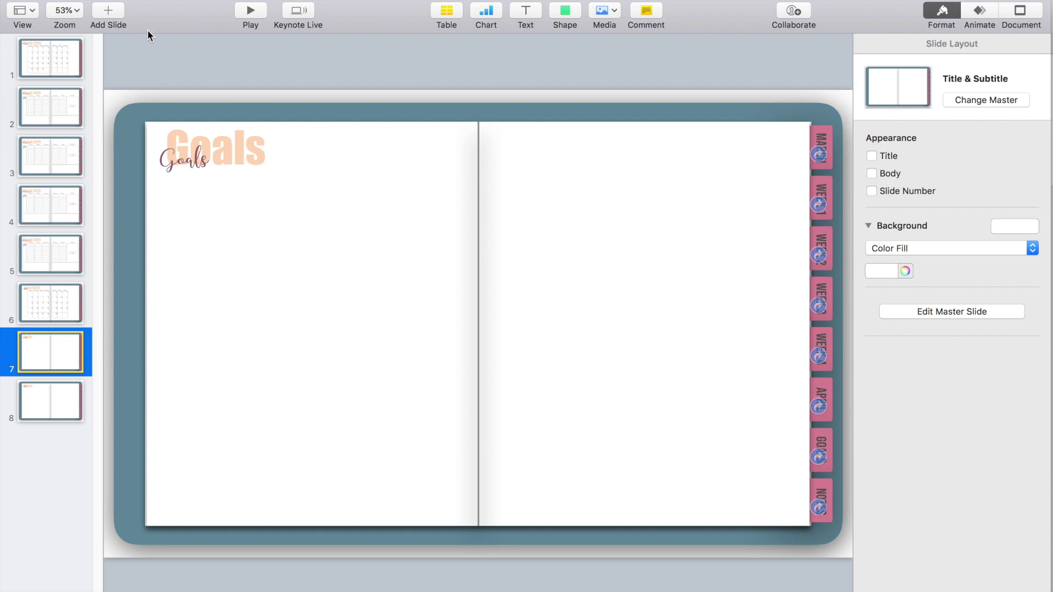
pyautogui.click(112, 0)
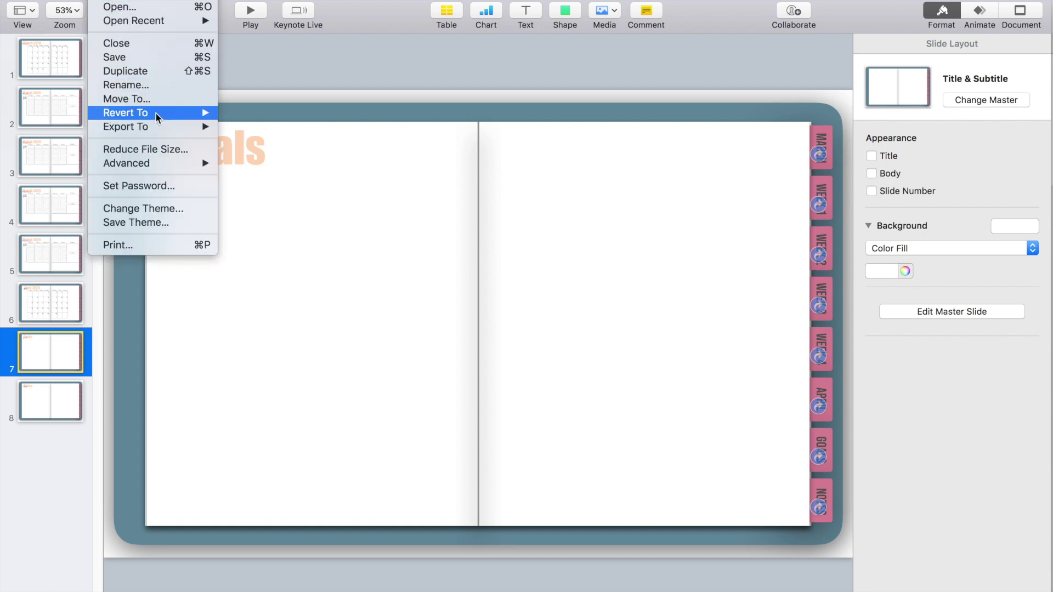
# Export the planner at Best quality as the PDF Mini-Notebook in Downloads
pyautogui.moveTo(186, 126)
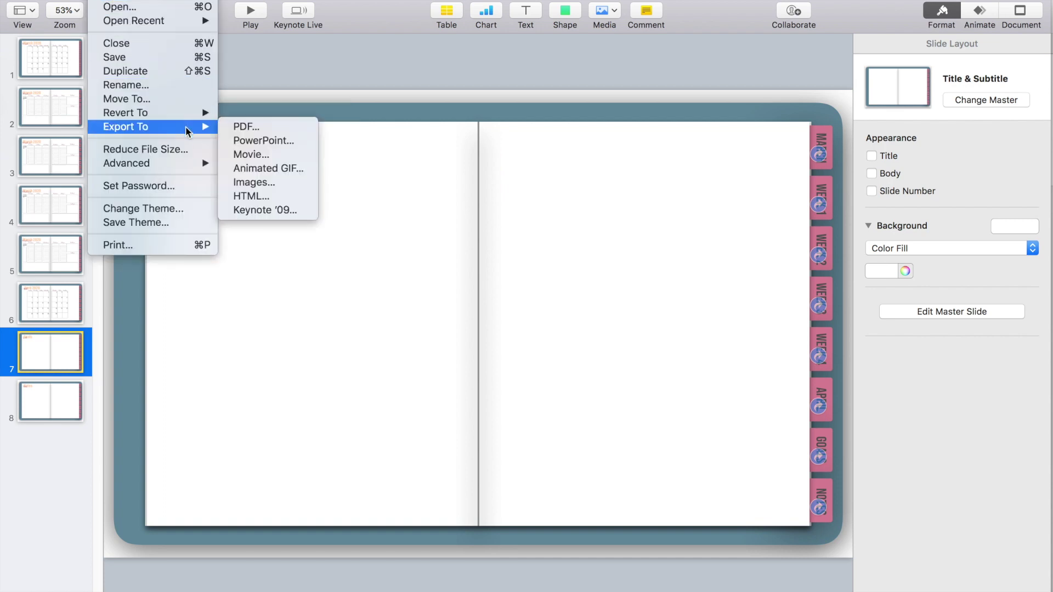
pyautogui.click(228, 130)
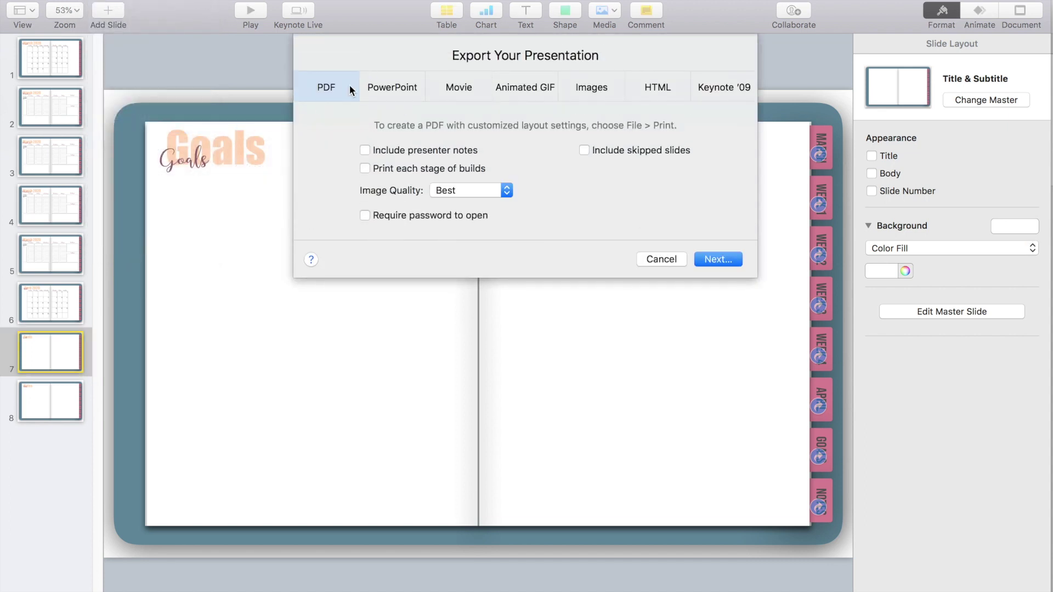
pyautogui.click(726, 259)
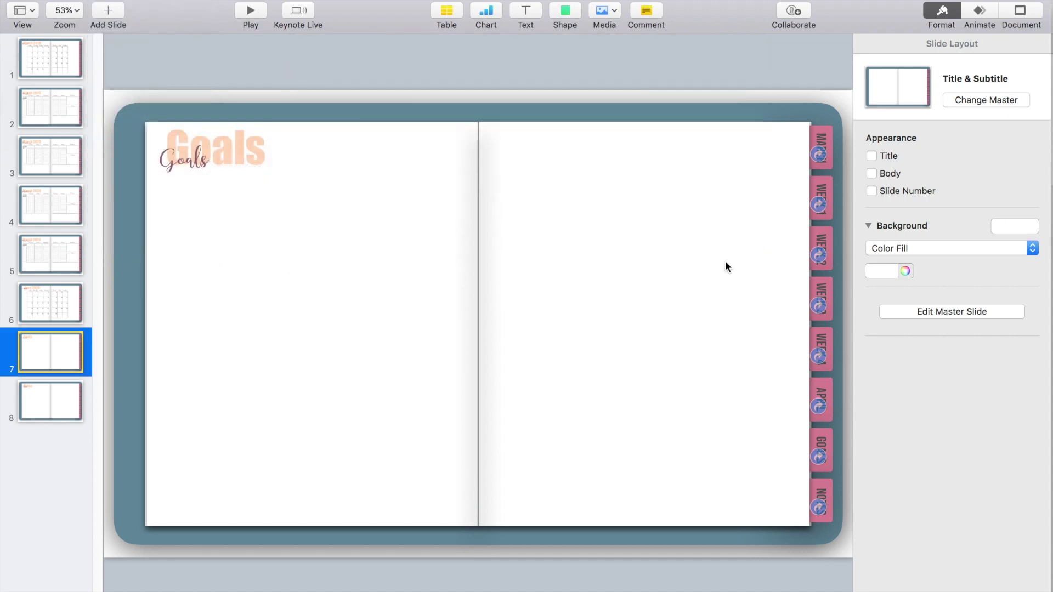
pyautogui.scroll(2, 364, 235)
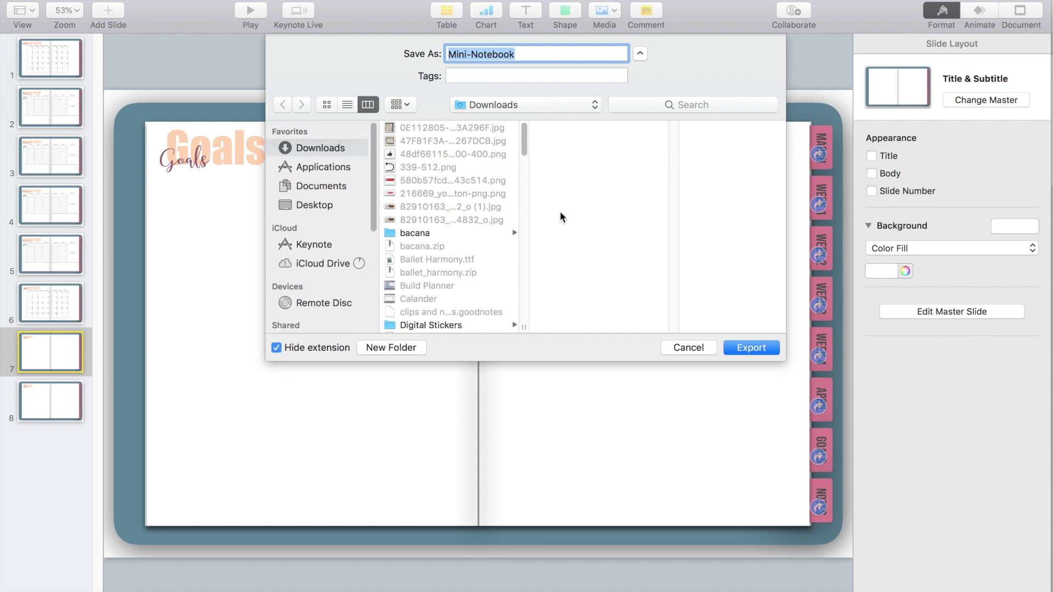
pyautogui.click(735, 348)
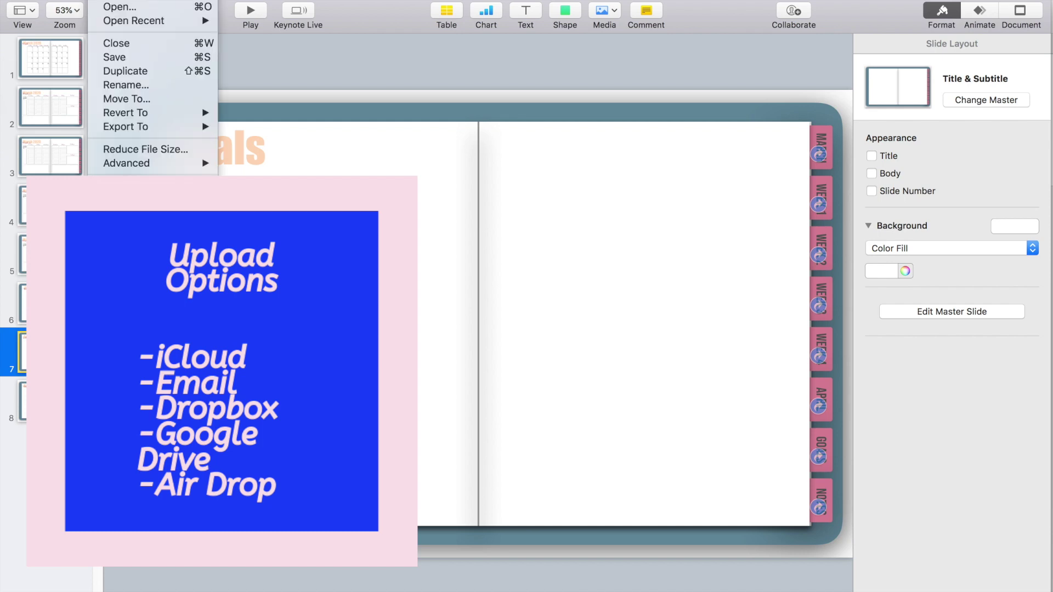
pyautogui.click(132, 44)
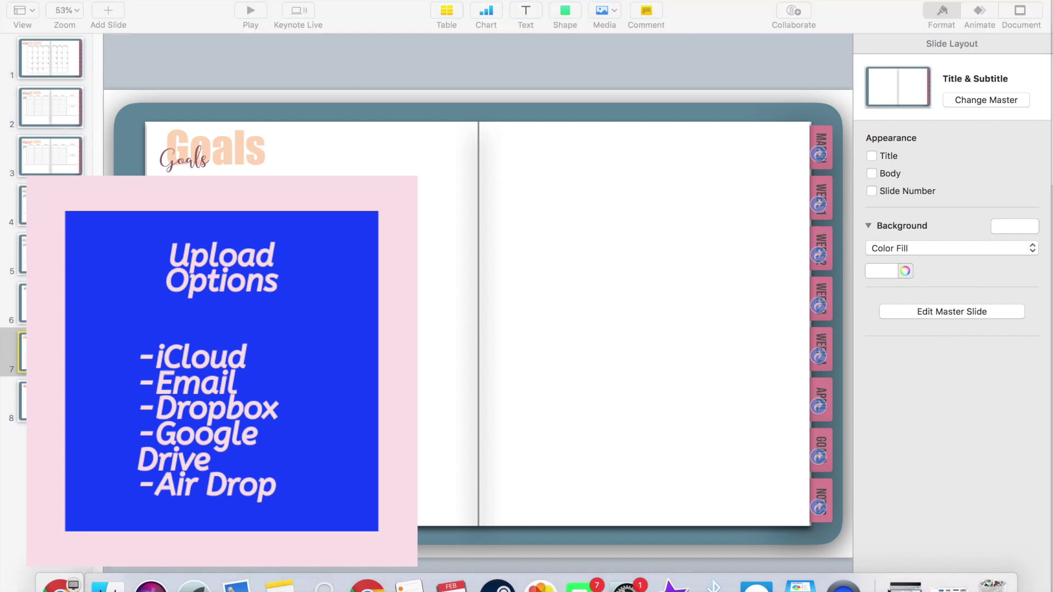
# Open two Finder windows and drag the Mini-Notebook PDF onto the iPad under AirDrop
pyautogui.click(50, 578)
pyautogui.press('super+n')
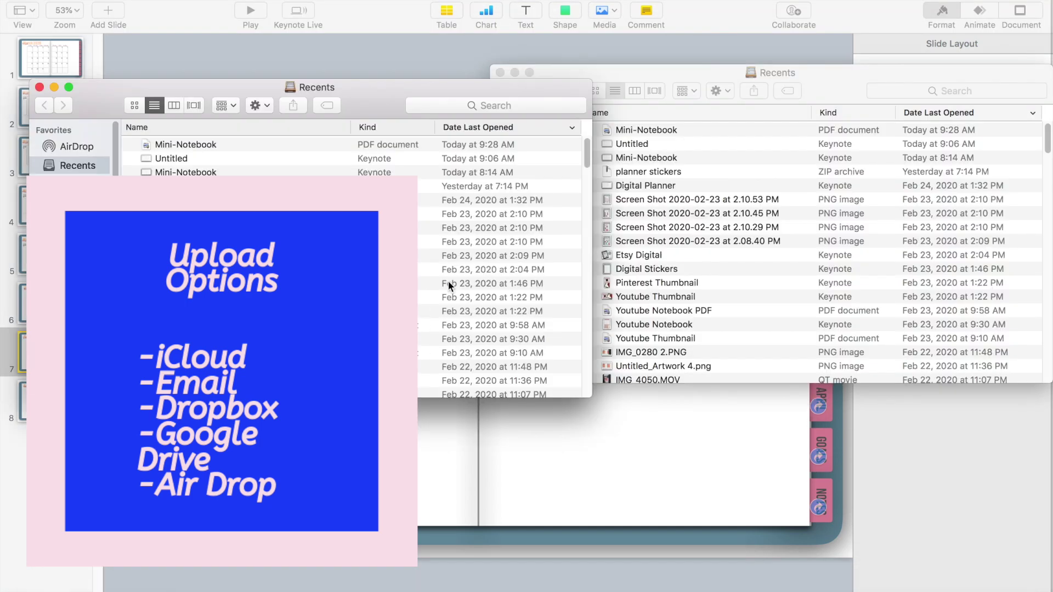
pyautogui.click(718, 131)
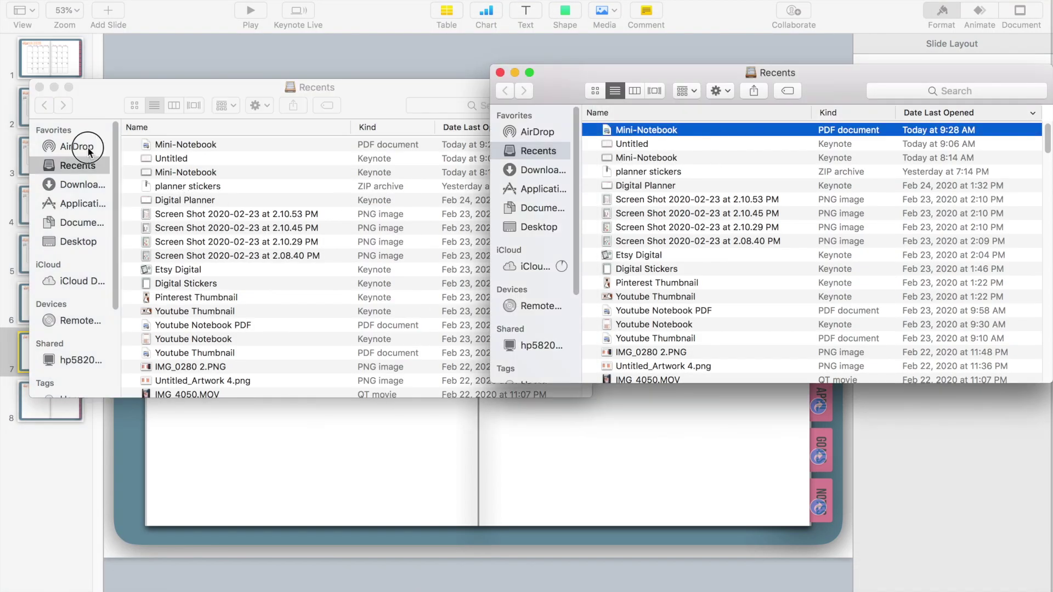
pyautogui.click(87, 148)
pyautogui.click(88, 148)
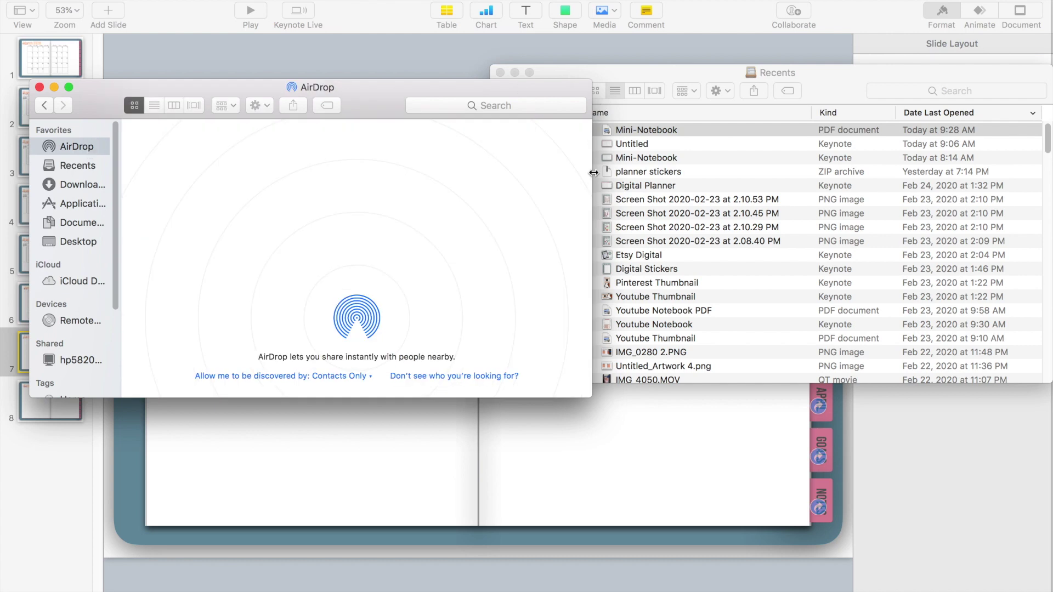
pyautogui.moveTo(629, 135); pyautogui.dragTo(442, 184)
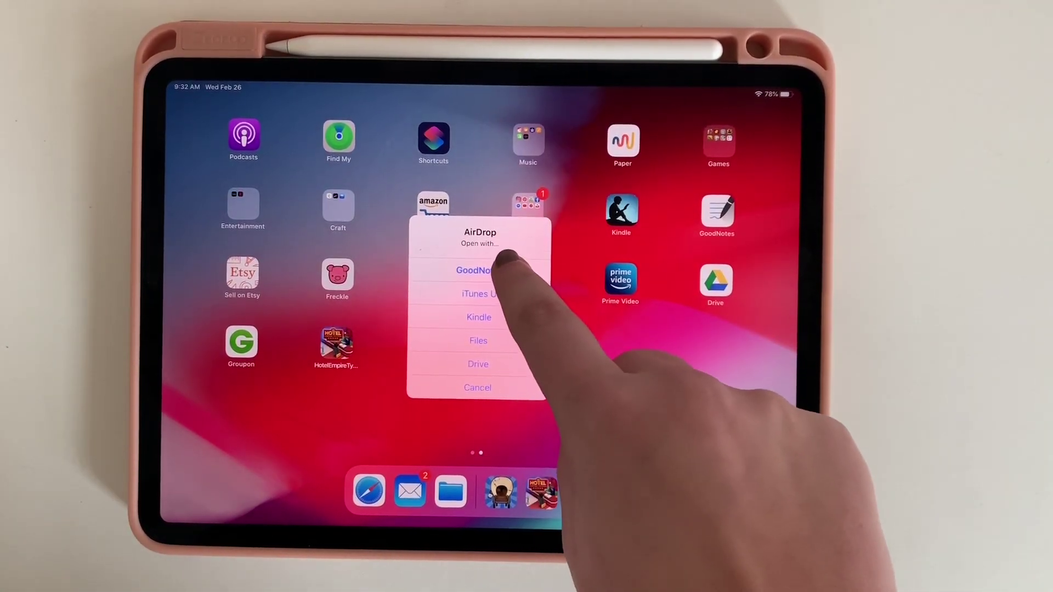
# Import the PDF into GoodNotes as a new document in the Digital Stickers folder and browse its pages
pyautogui.click(479, 271)
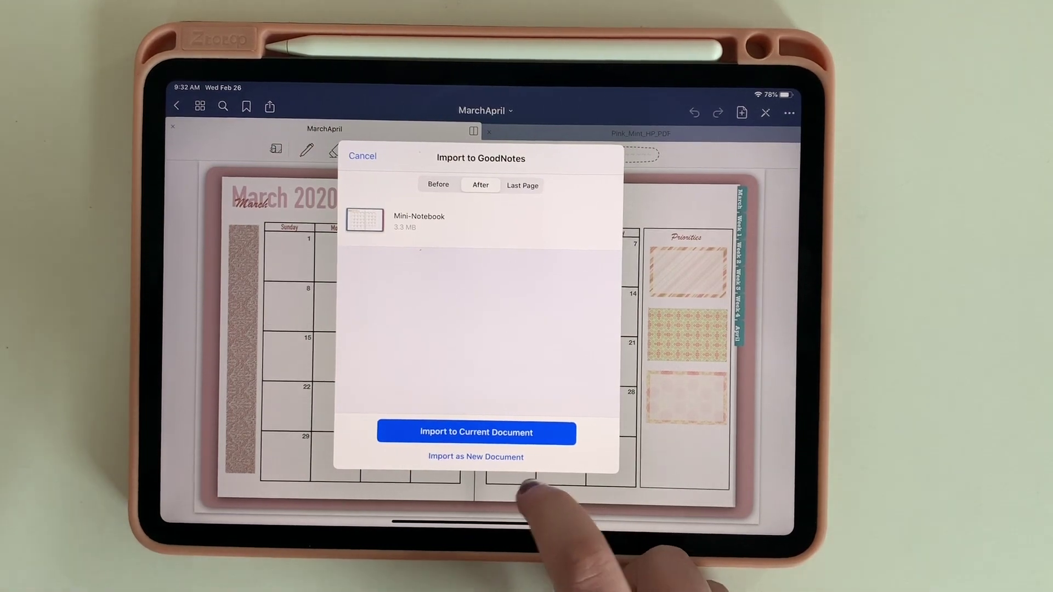
pyautogui.click(476, 456)
pyautogui.click(549, 451)
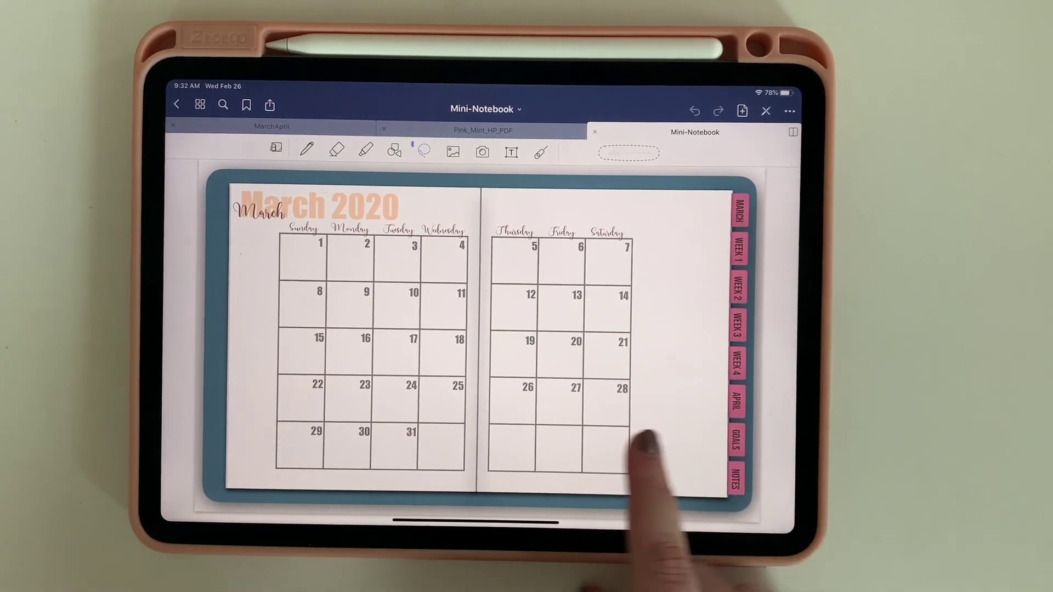
pyautogui.moveTo(665, 447); pyautogui.dragTo(369, 493)
pyautogui.moveTo(715, 482)
pyautogui.mouseDown()
pyautogui.moveTo(611, 470)
pyautogui.moveTo(387, 505)
pyautogui.mouseUp()
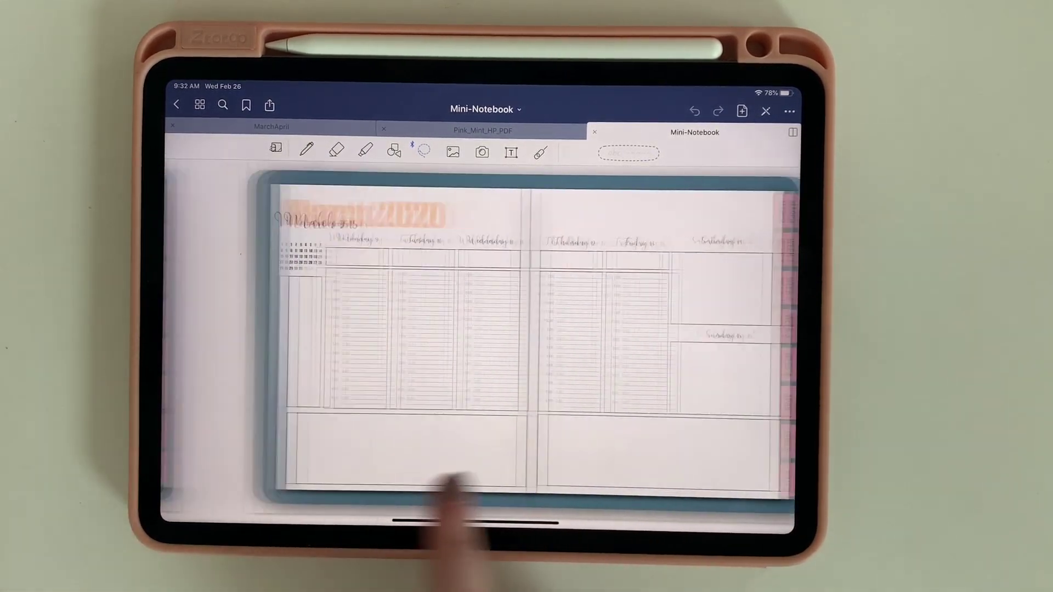
# Test the side tabs: Week 3, Goals, Week 2, March, then April 2020
pyautogui.click(765, 111)
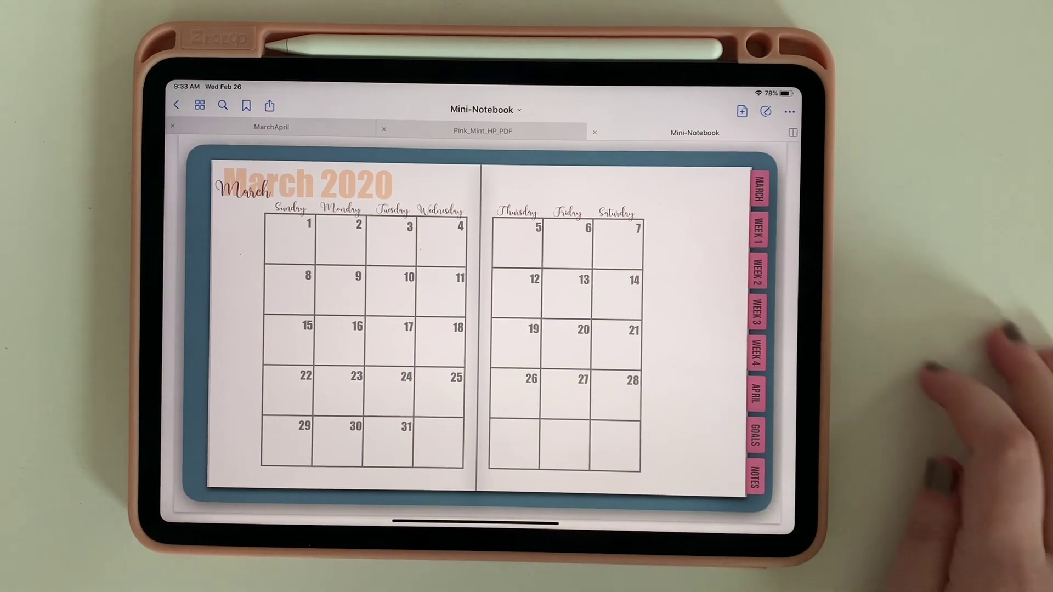
pyautogui.click(750, 315)
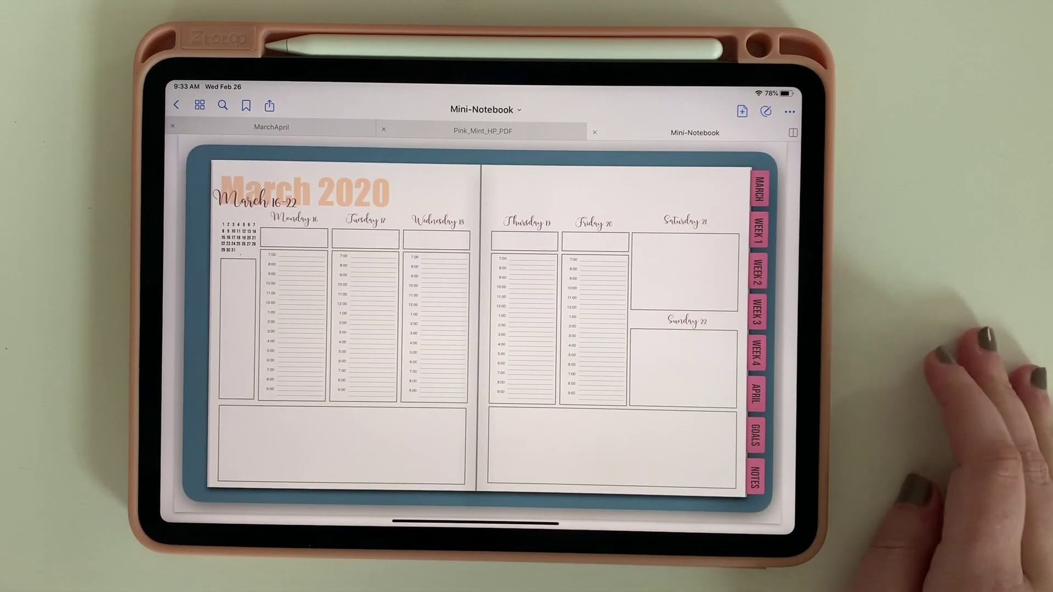
pyautogui.click(757, 434)
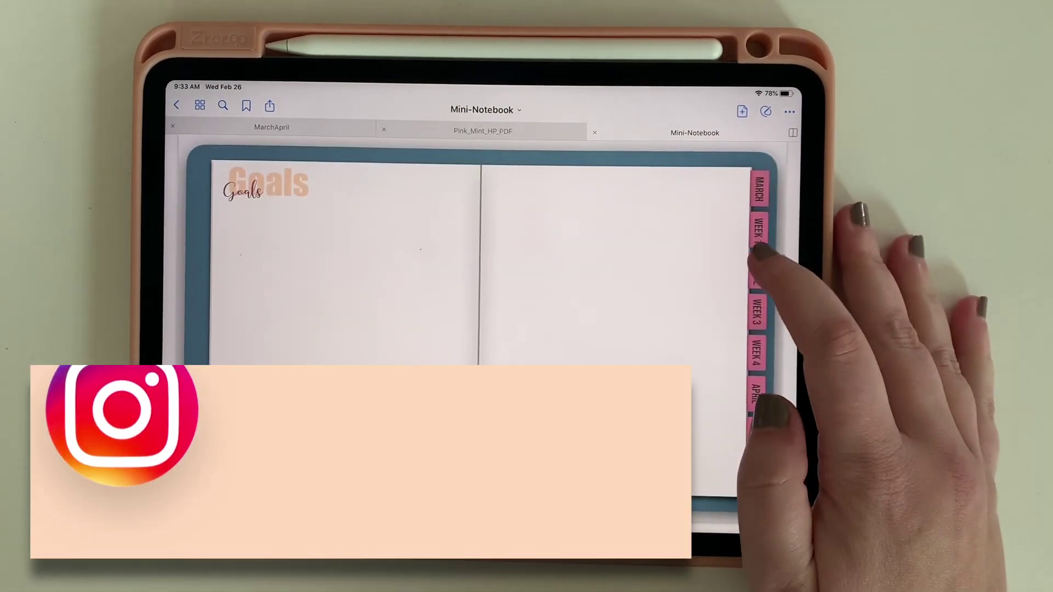
pyautogui.click(758, 270)
pyautogui.click(760, 189)
pyautogui.click(756, 394)
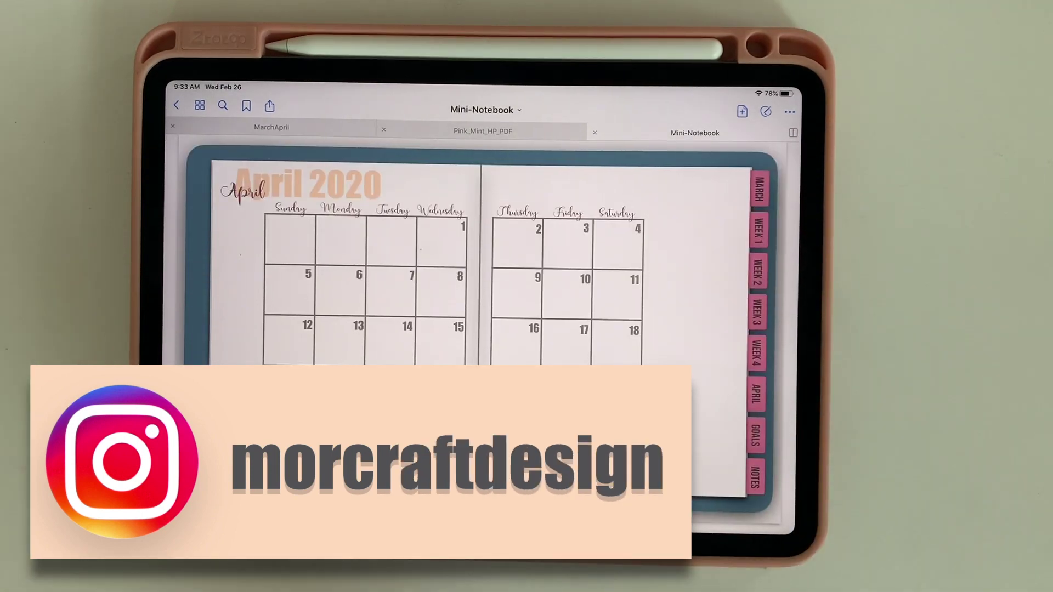